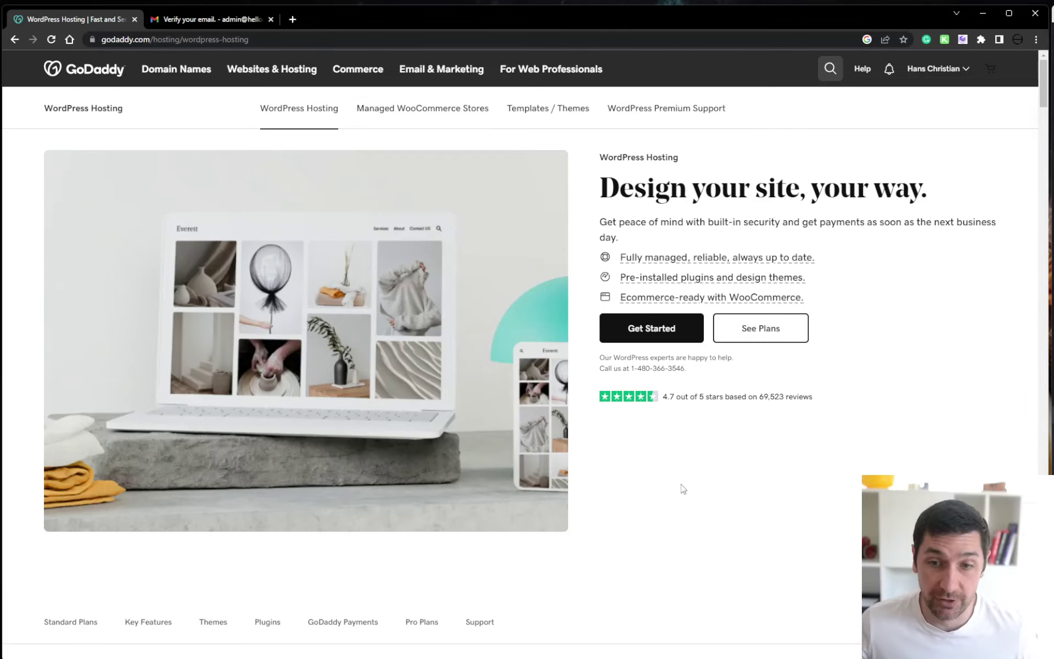
Add Managed WordPress Basic to the cart on a 1 Month term ($14.99/mo), without the Microsoft 365 trial
scroll(680, 485, down, 10)
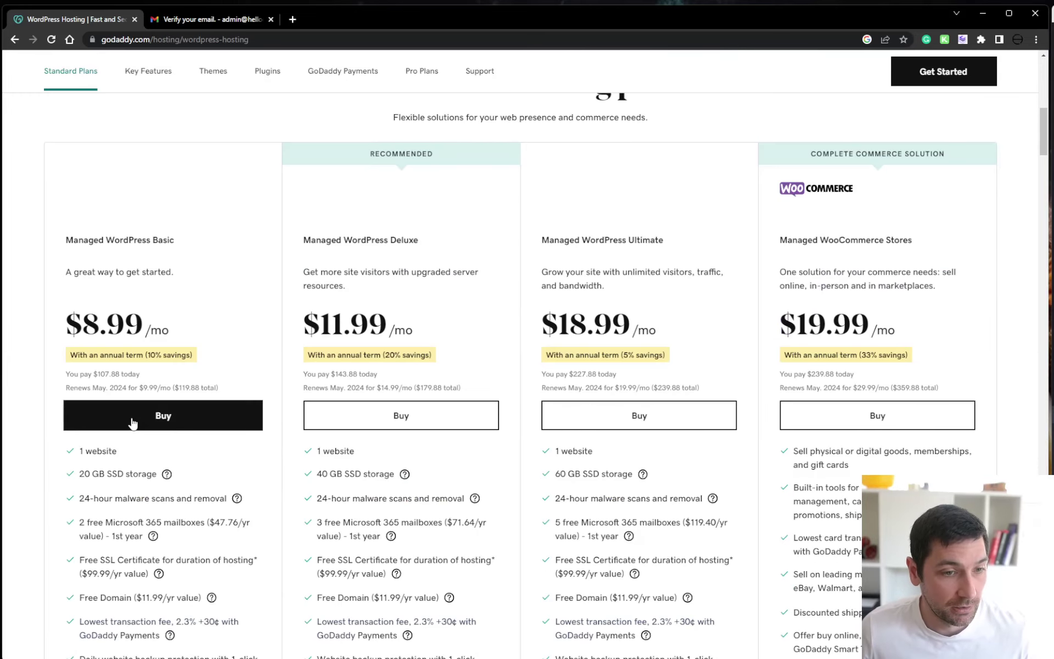
click(324, 424)
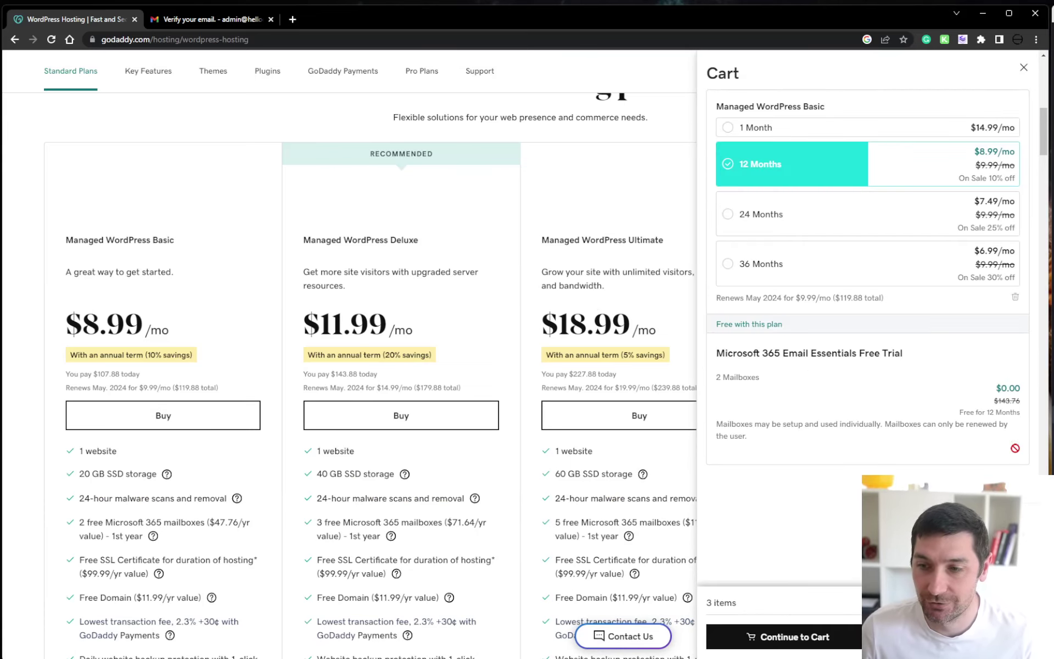
scroll(842, 341, up, 5)
scroll(842, 341, down, 5)
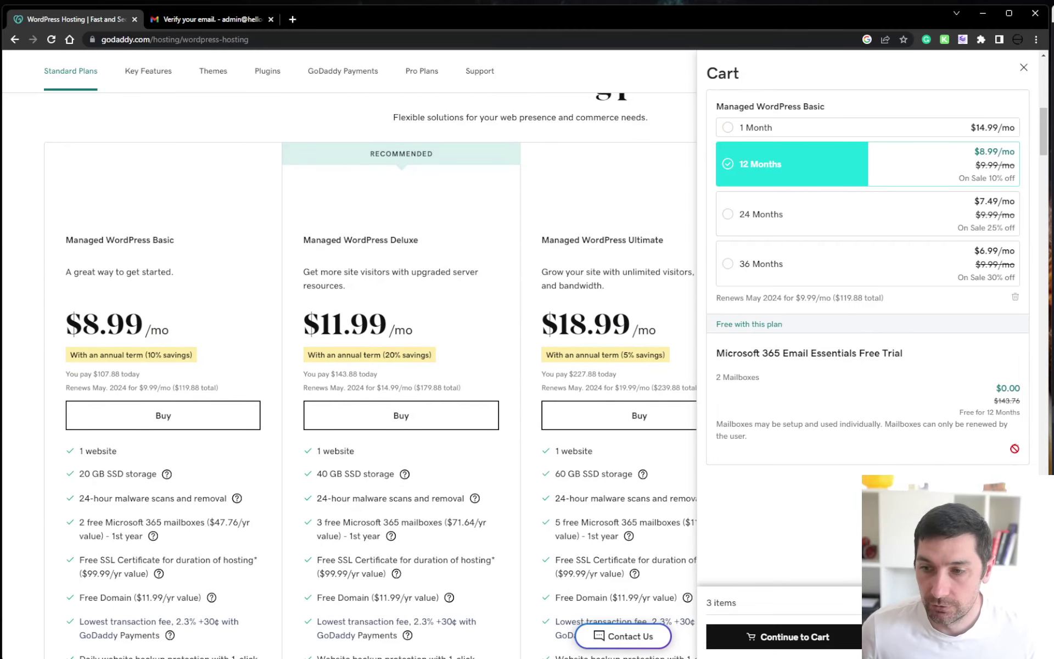
click(728, 130)
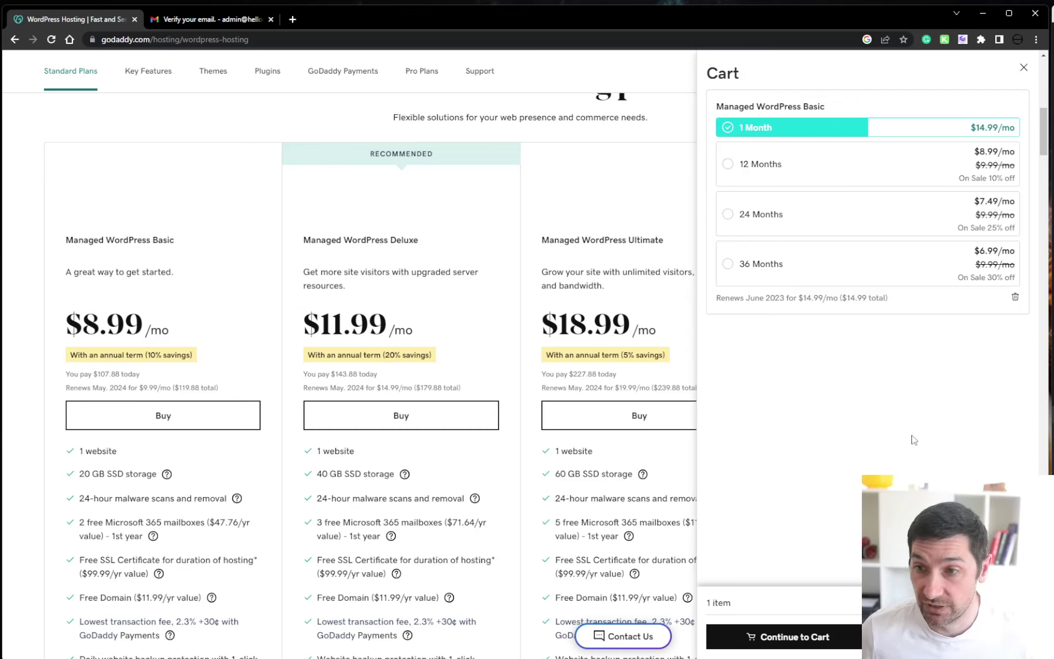
key(Escape)
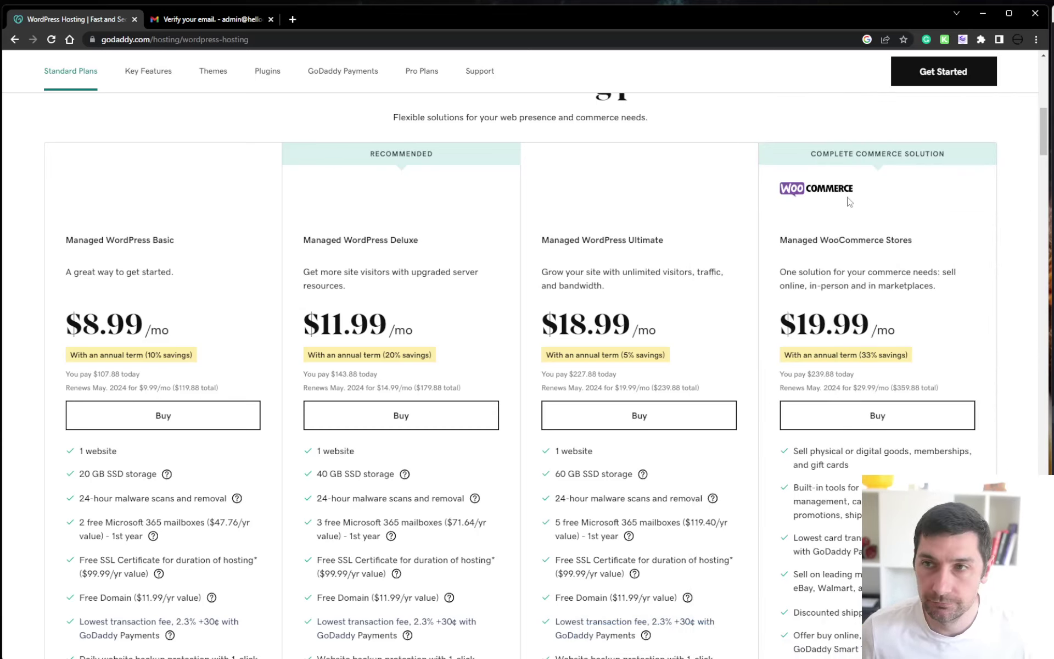
Go through the cart and checkout to pay the $14.99 Managed WordPress Basic order
scroll(854, 193, up, 7)
scroll(982, 174, up, 4)
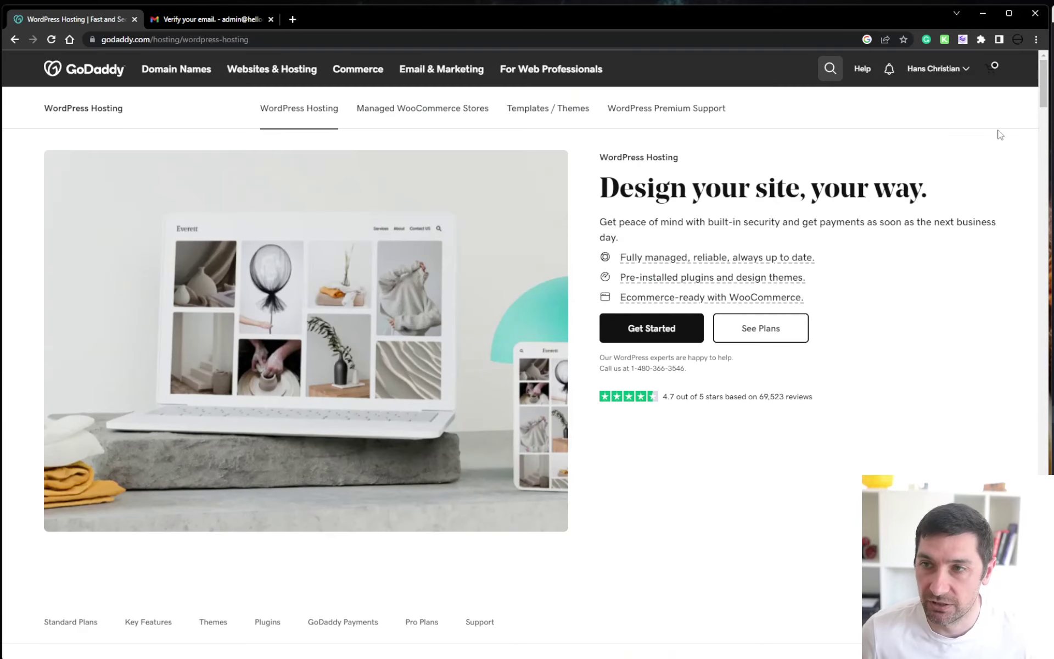
click(1001, 72)
click(775, 637)
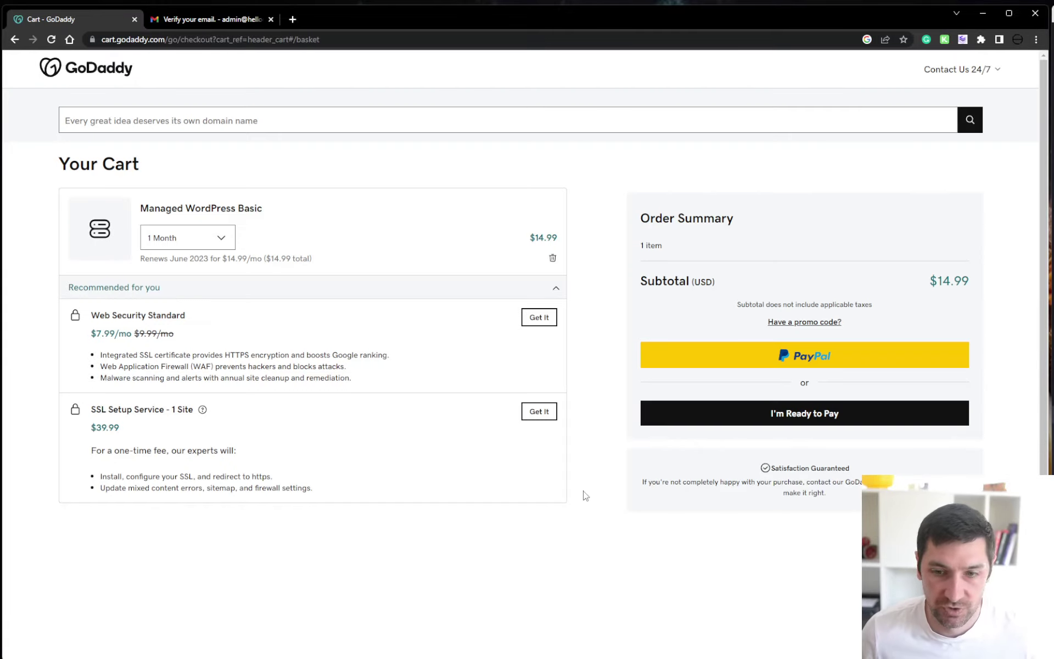
click(812, 423)
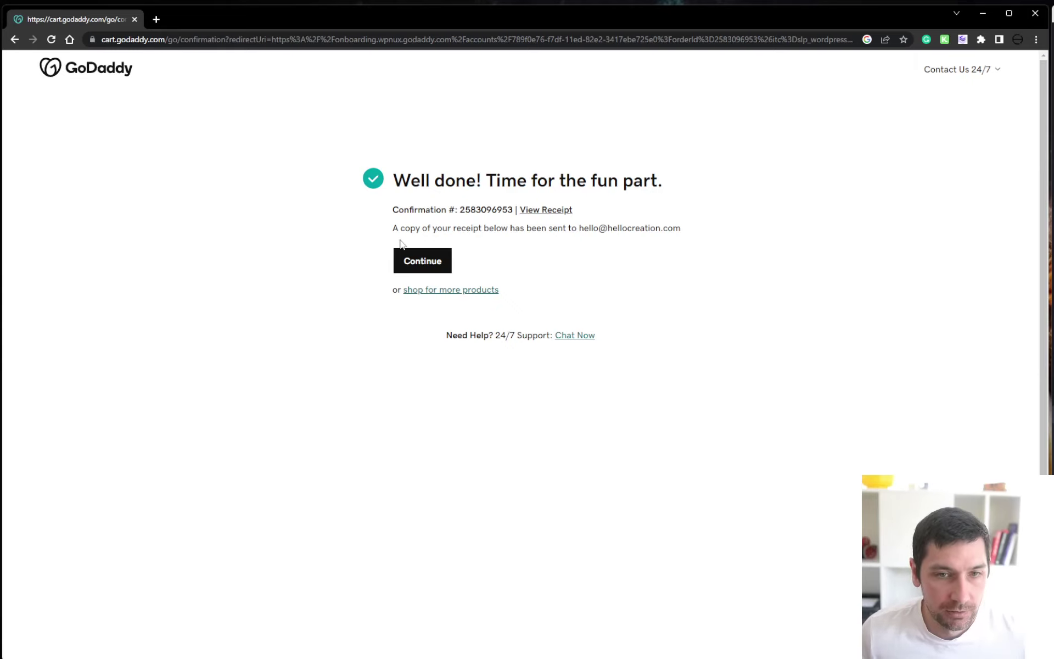
Start building a brand-new website intended for writing blog posts
drag(394, 225, 545, 227)
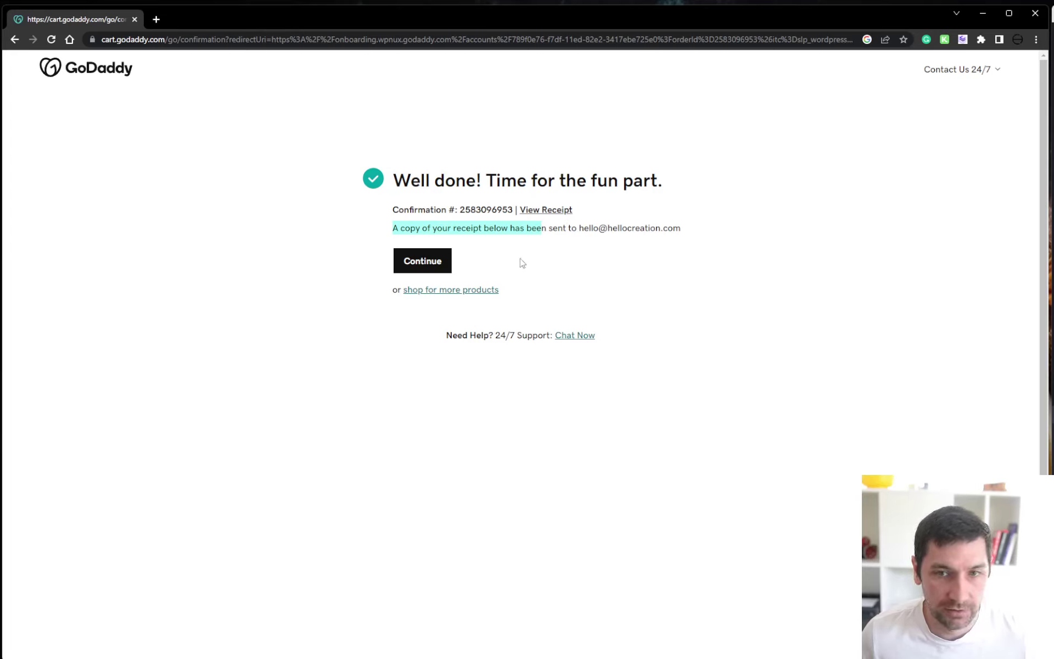
click(440, 264)
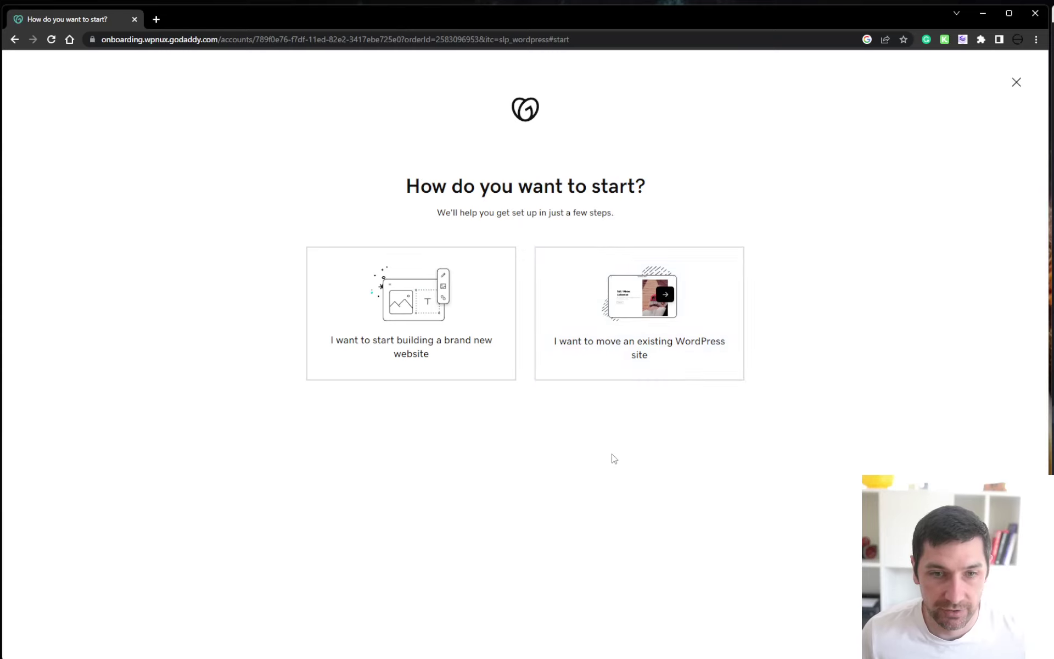
click(383, 347)
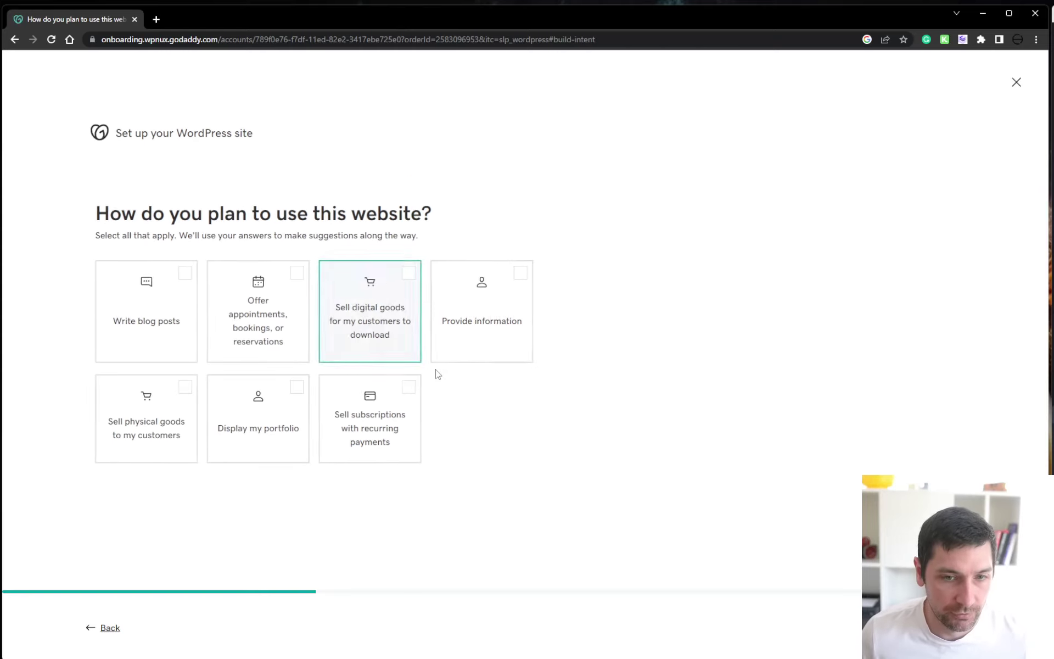
click(113, 321)
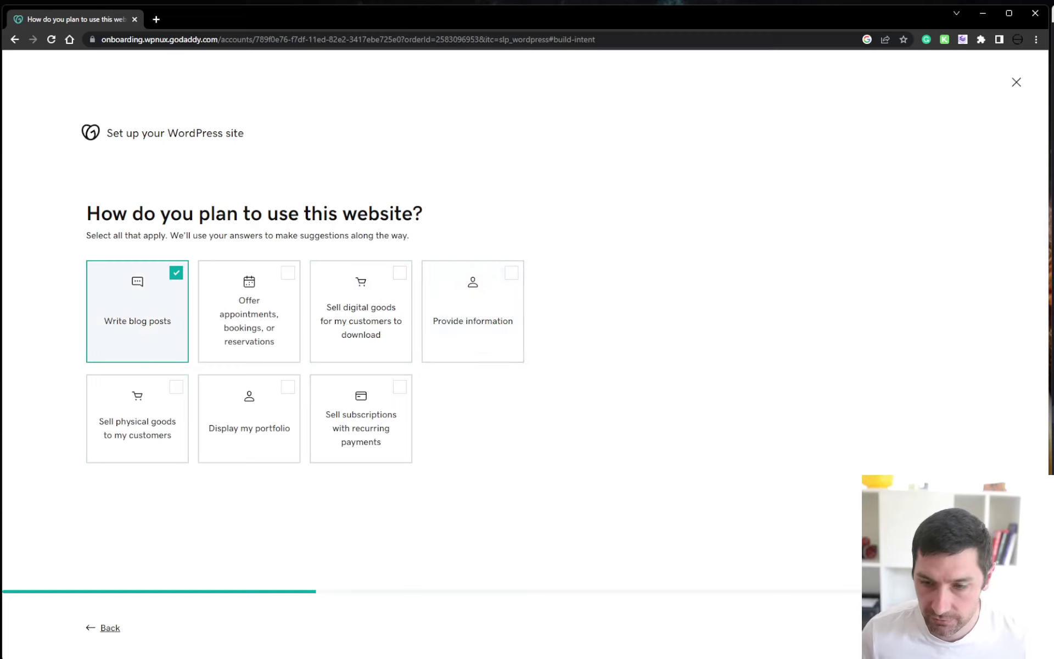
click(966, 627)
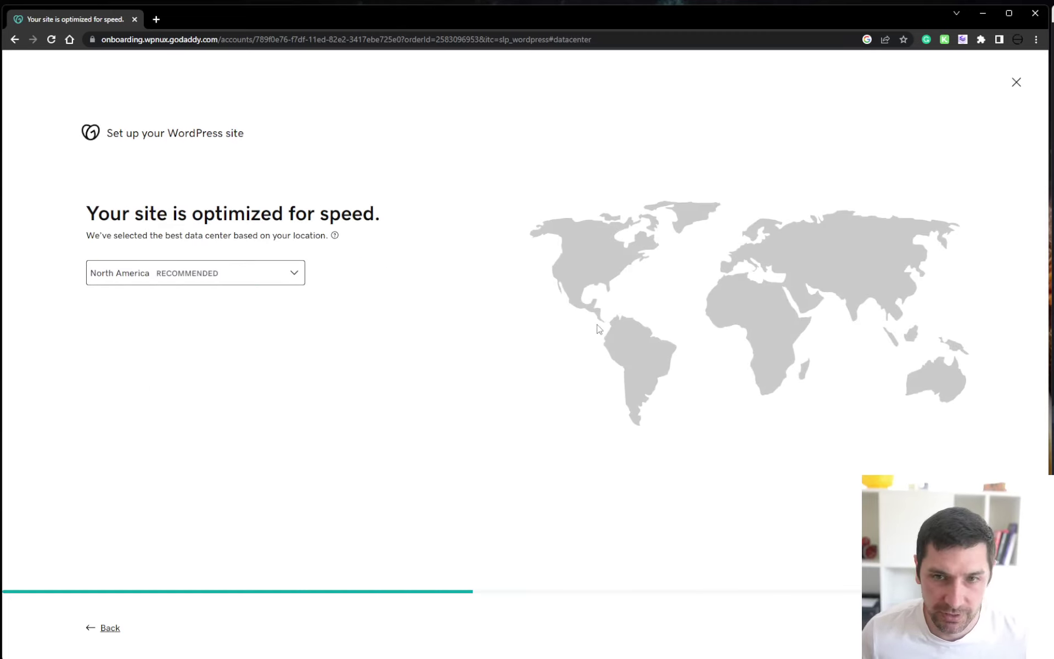
Keep the North America data center and choose the Keynote template
click(966, 627)
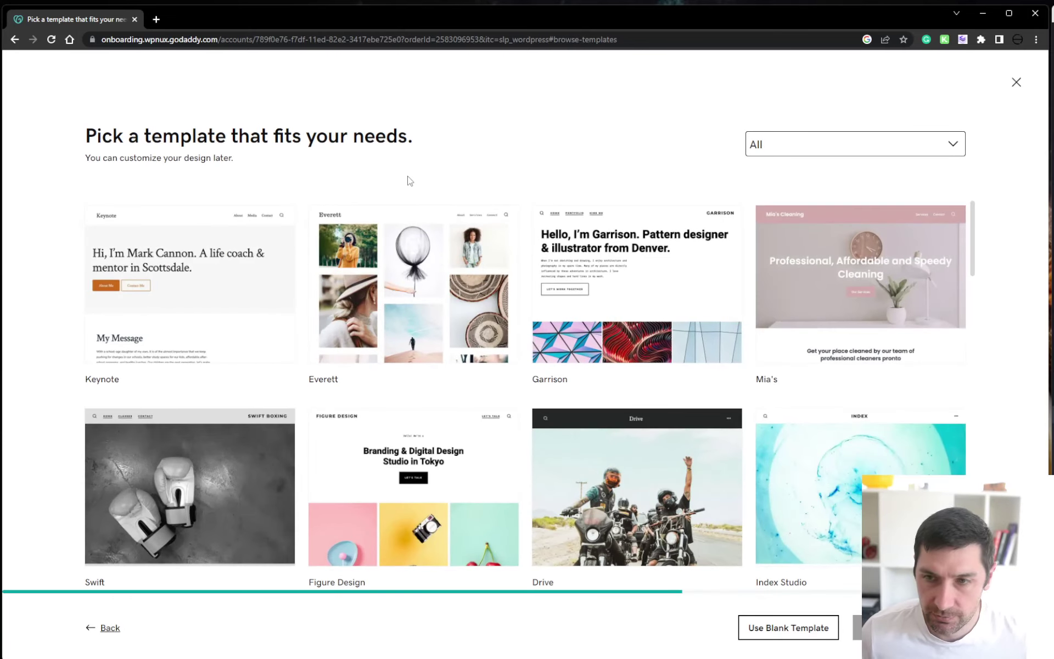
mouse_move(145, 339)
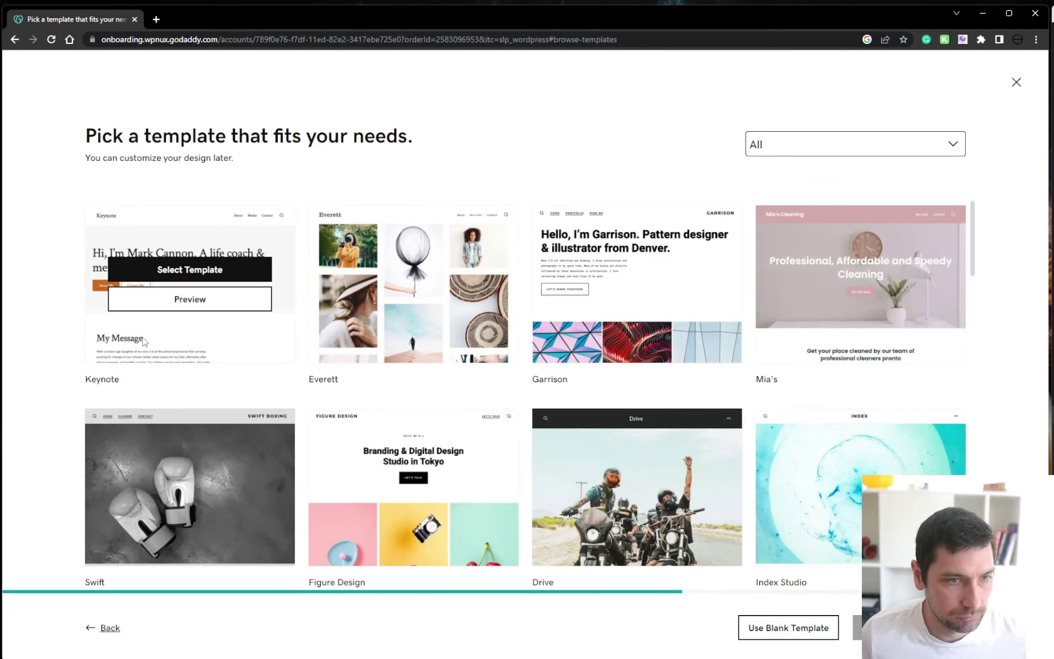
click(223, 269)
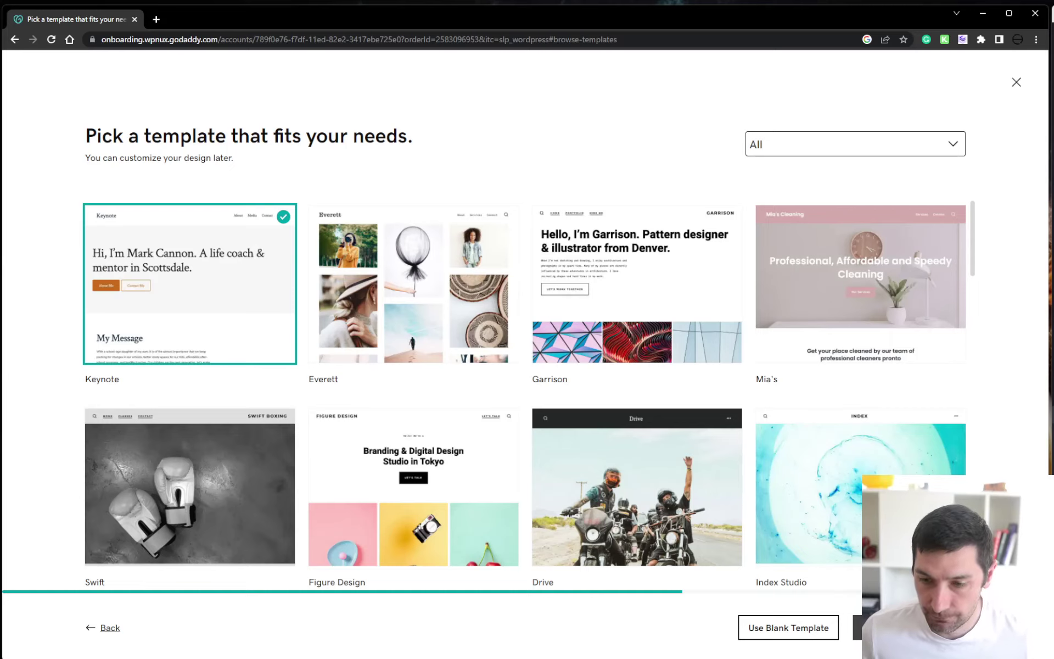
click(889, 627)
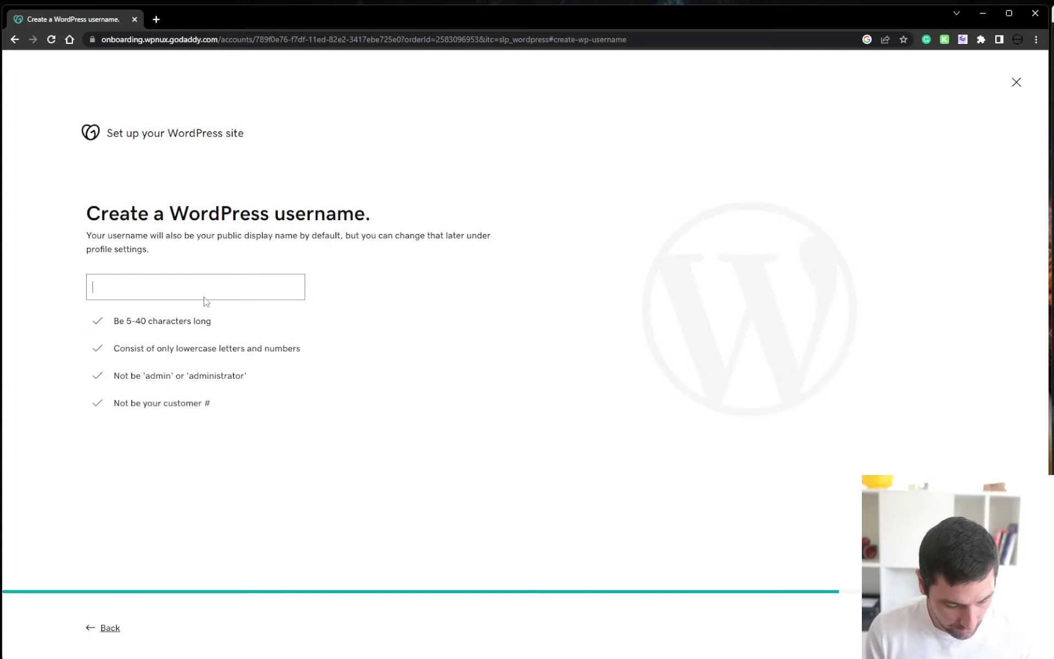
Enter a WordPress username and submit it so the Keynote site gets built
text(businessadmin)
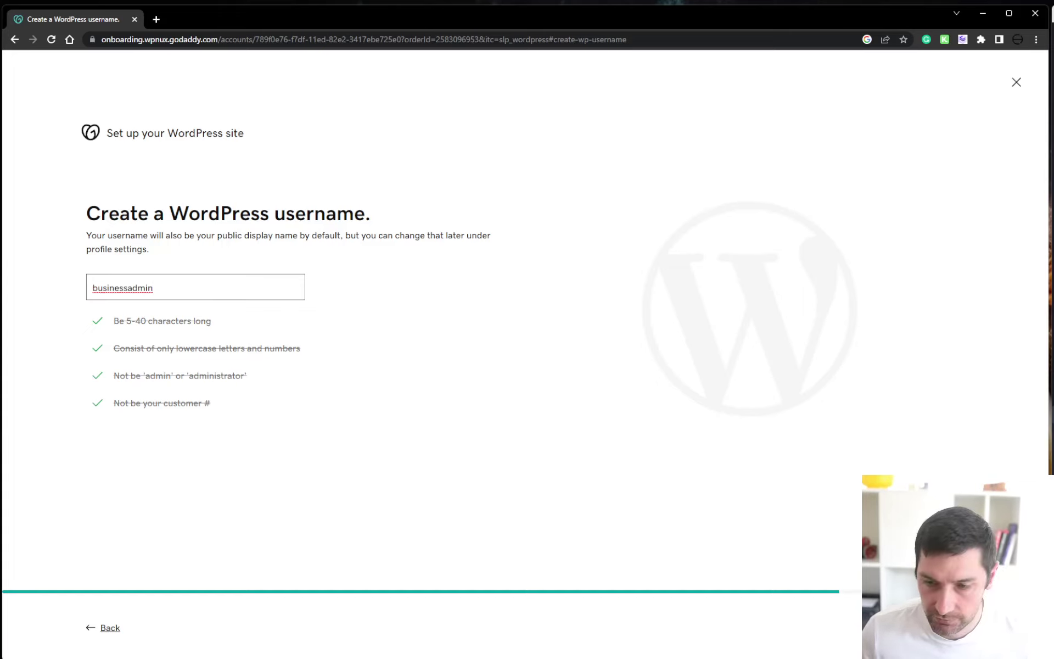
key(Return)
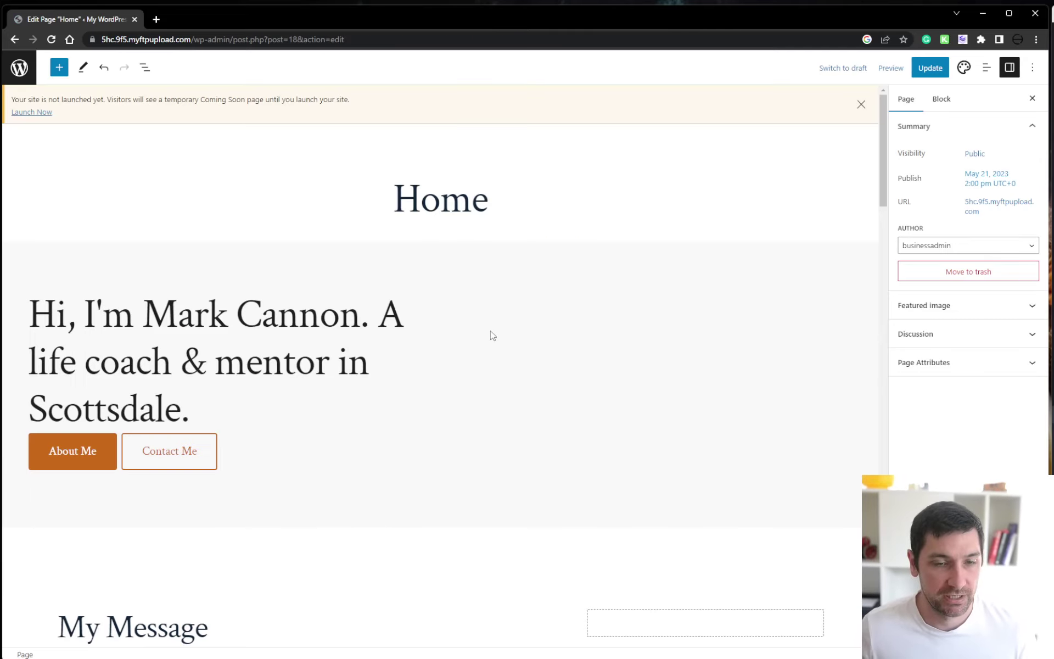
Update the Home page in the editor, then open the site's Pages list
click(19, 67)
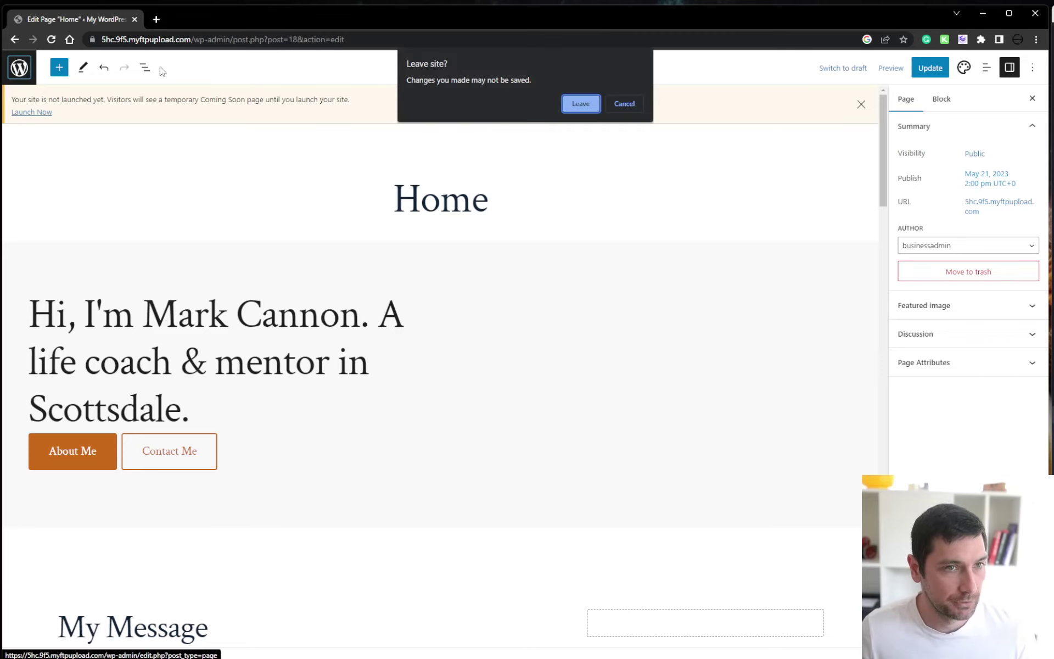
click(624, 104)
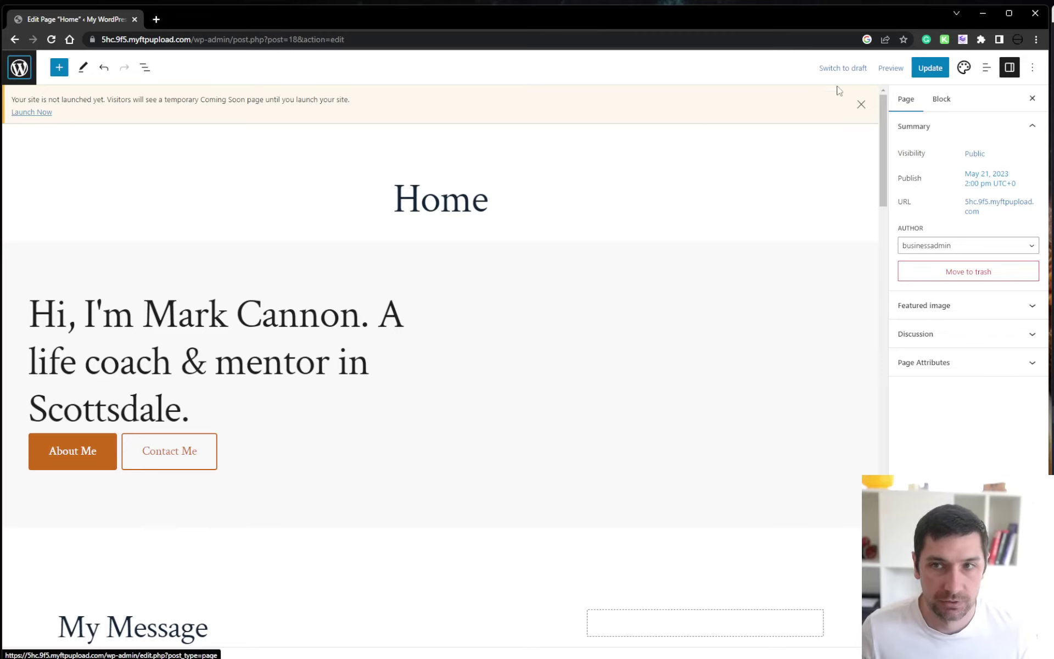
click(930, 67)
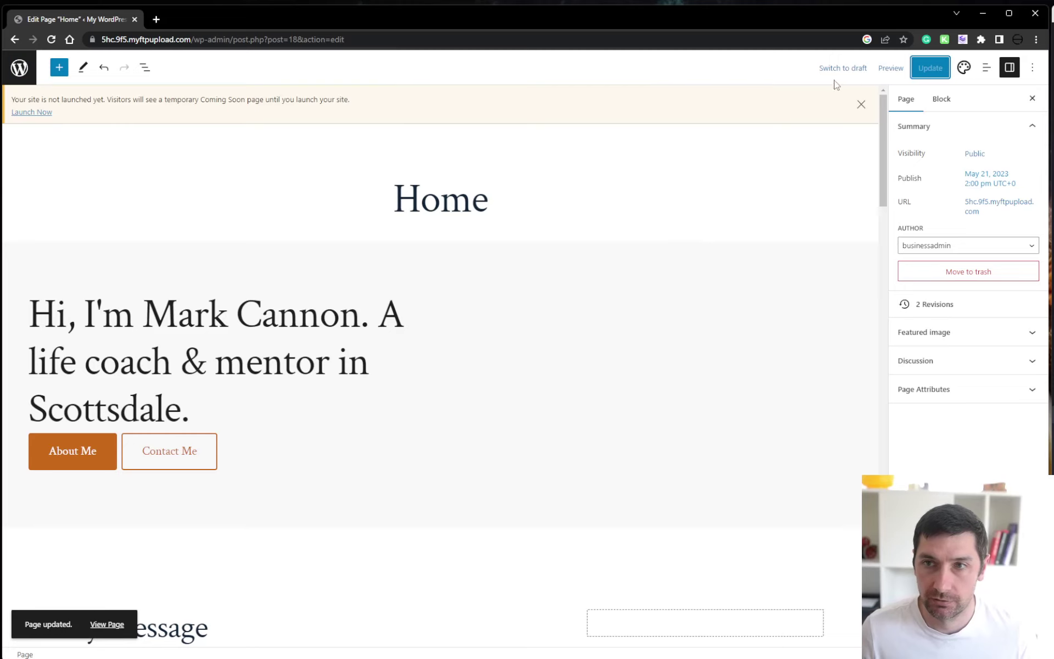
click(19, 67)
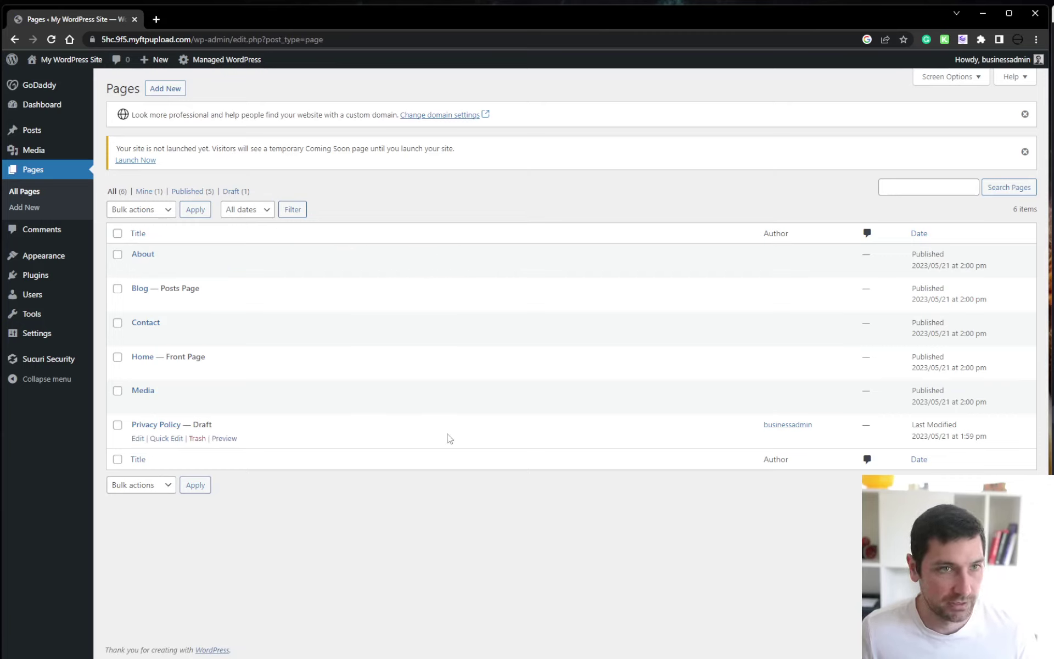
Copy the site's domain and load it in a new browser tab
mouse_move(73, 62)
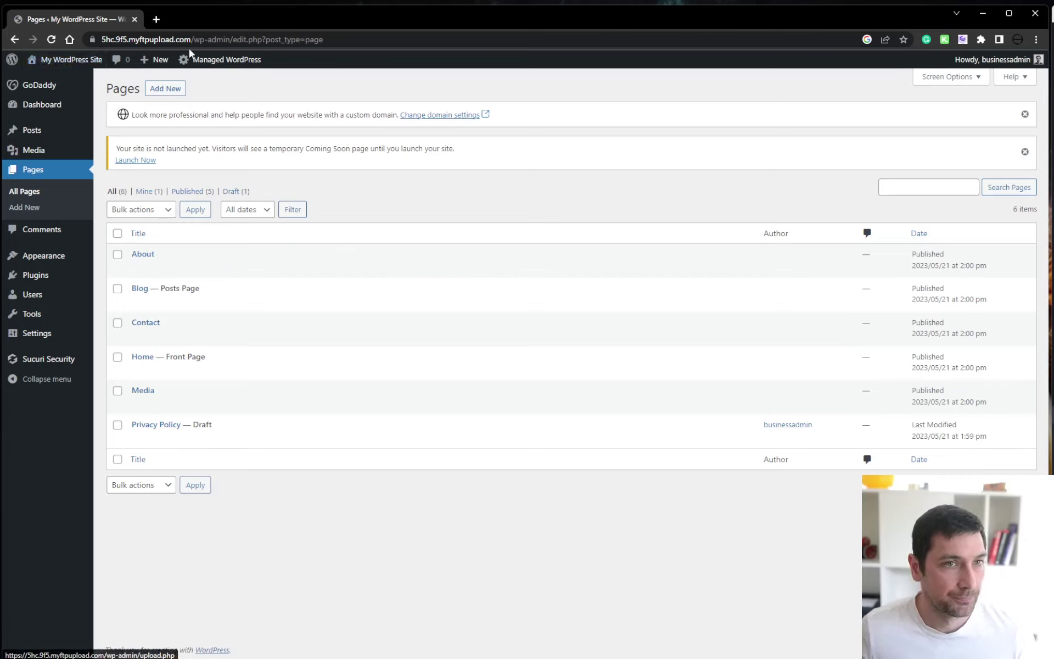
drag(192, 39, 103, 45)
key(ctrl+c)
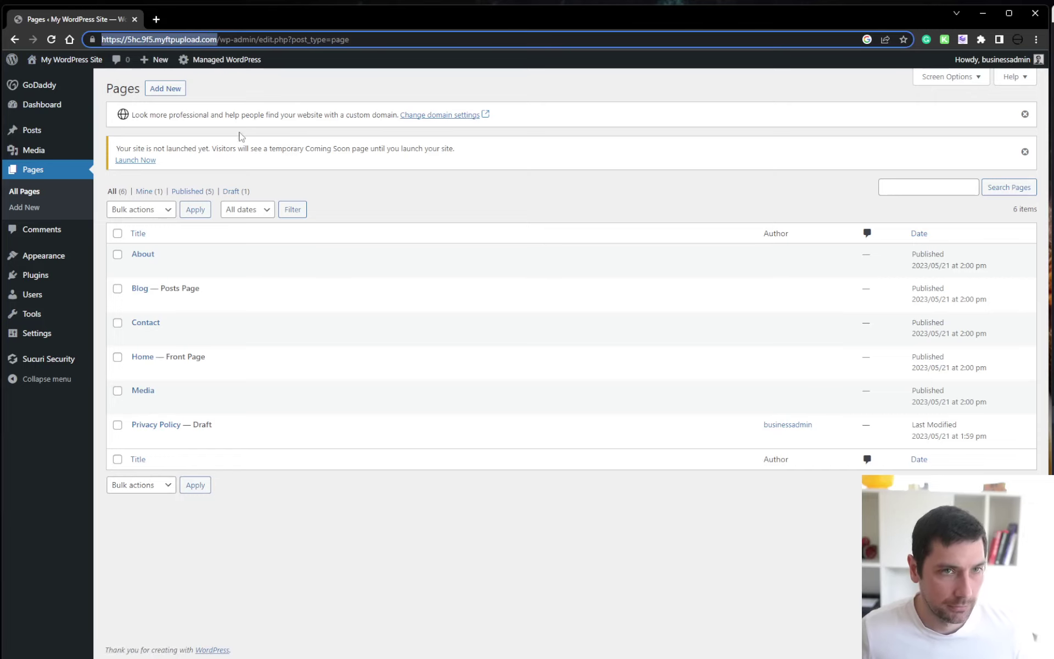
key(ctrl+t)
key(ctrl+v)
key(Return)
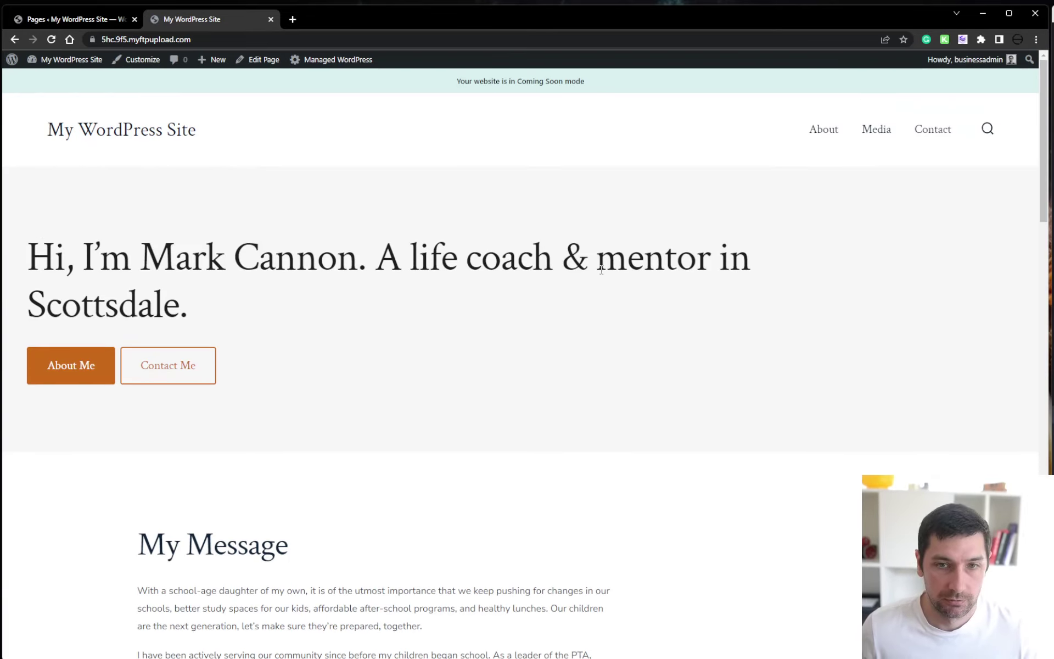
Look over the Keynote front page in Coming Soon mode and select its address
drag(377, 254, 282, 295)
click(197, 317)
scroll(395, 301, down, 10)
scroll(594, 362, down, 5)
scroll(696, 373, up, 15)
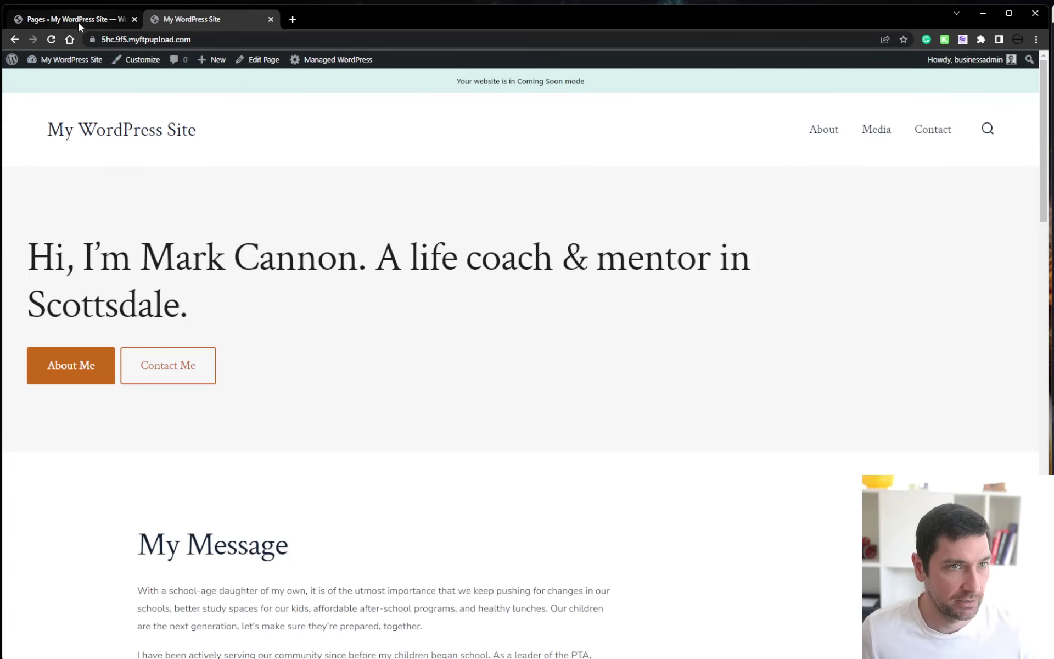
click(117, 39)
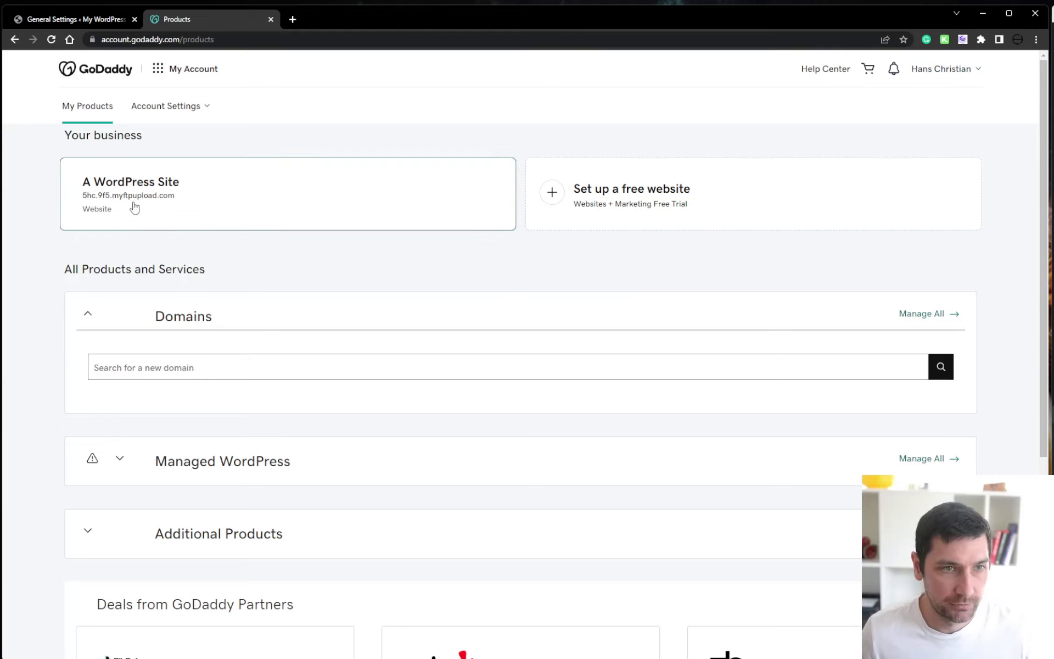
Open GoDaddy hosting management for the WordPress site
click(286, 217)
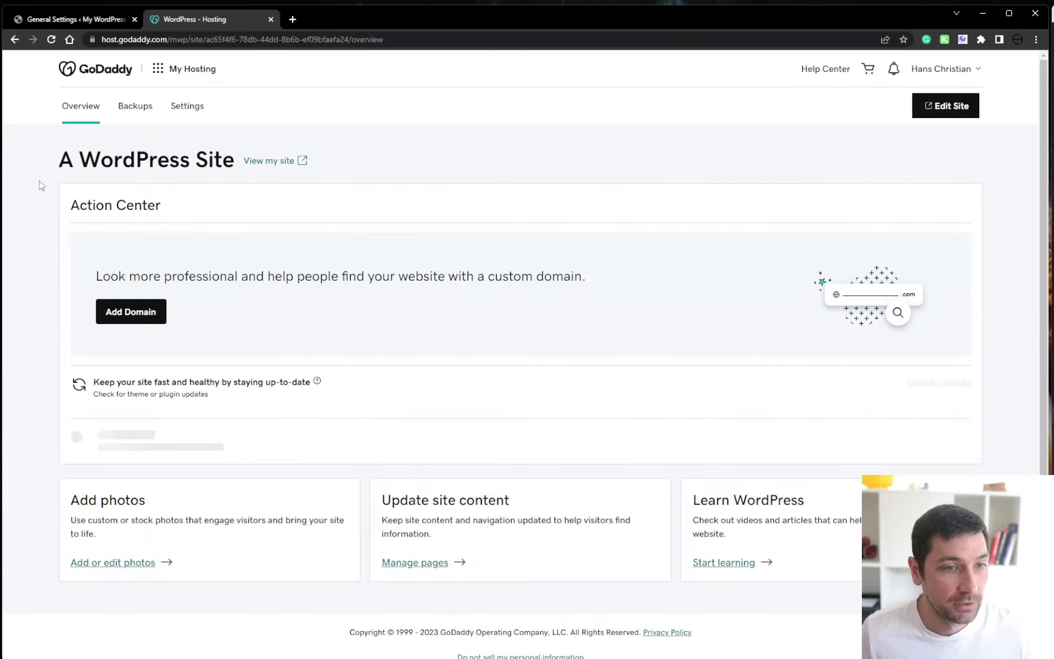
Enter learnbusiness.blog as the custom domain and copy 'learnbusiness' into a new tab
click(127, 317)
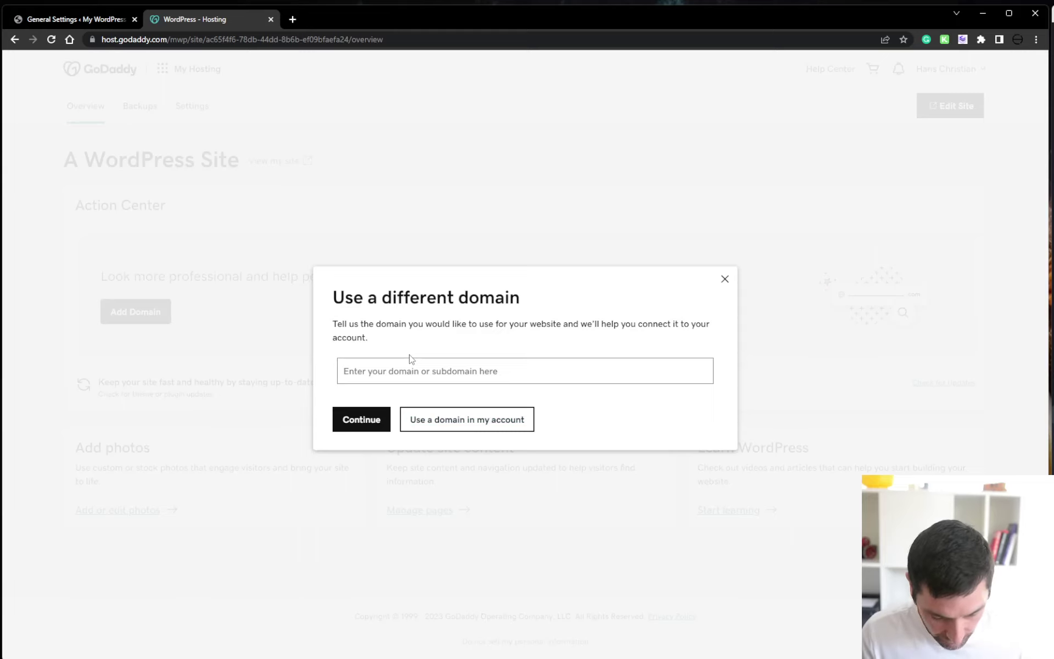
text(learnbusiness.blog)
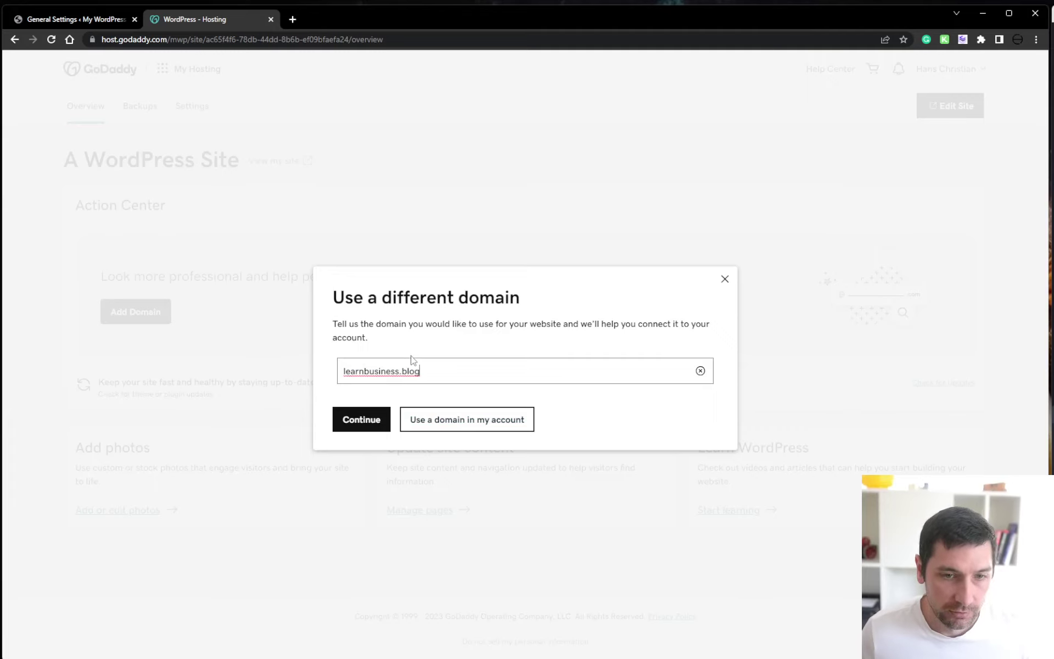
drag(399, 370, 343, 372)
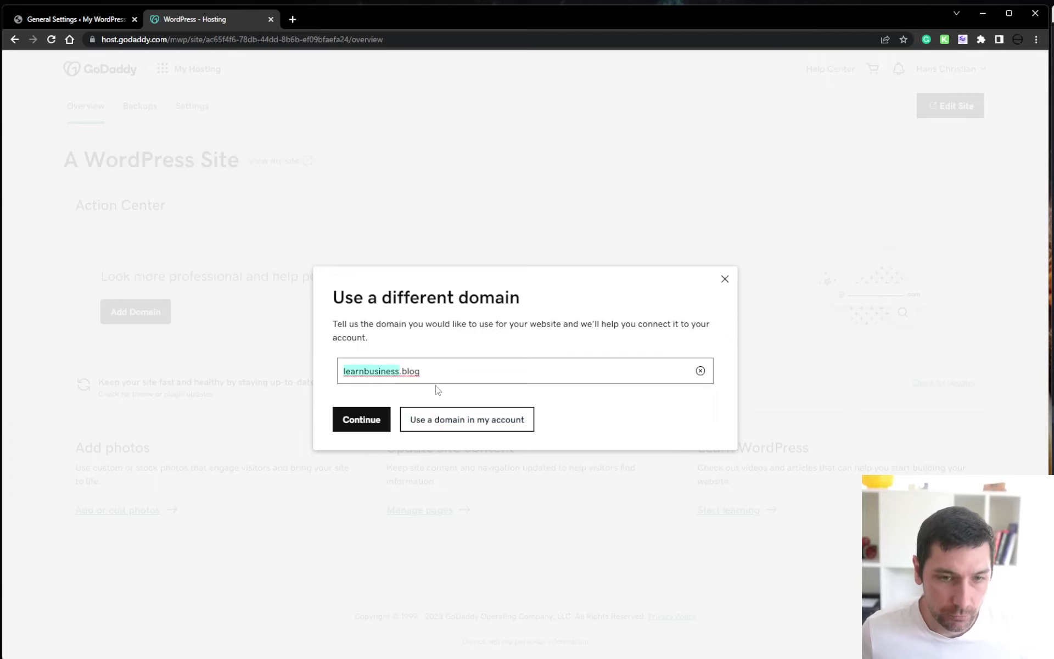
key(ctrl+c)
key(ctrl+t)
Search Google for 'learnbusiness' and then 'learn business'
key(ctrl+v)
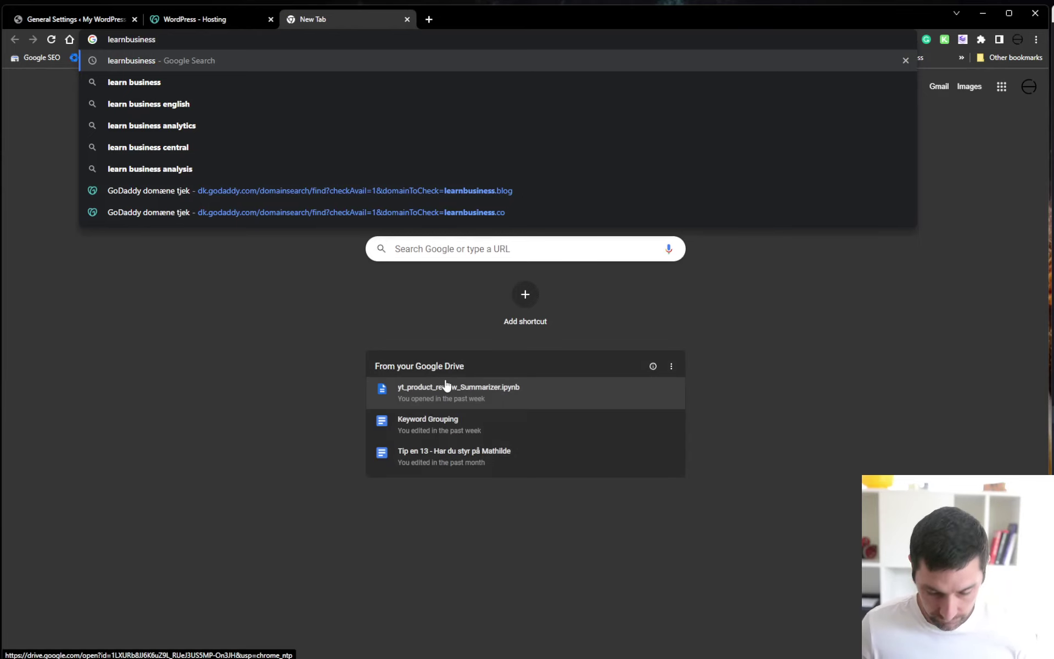
key(Return)
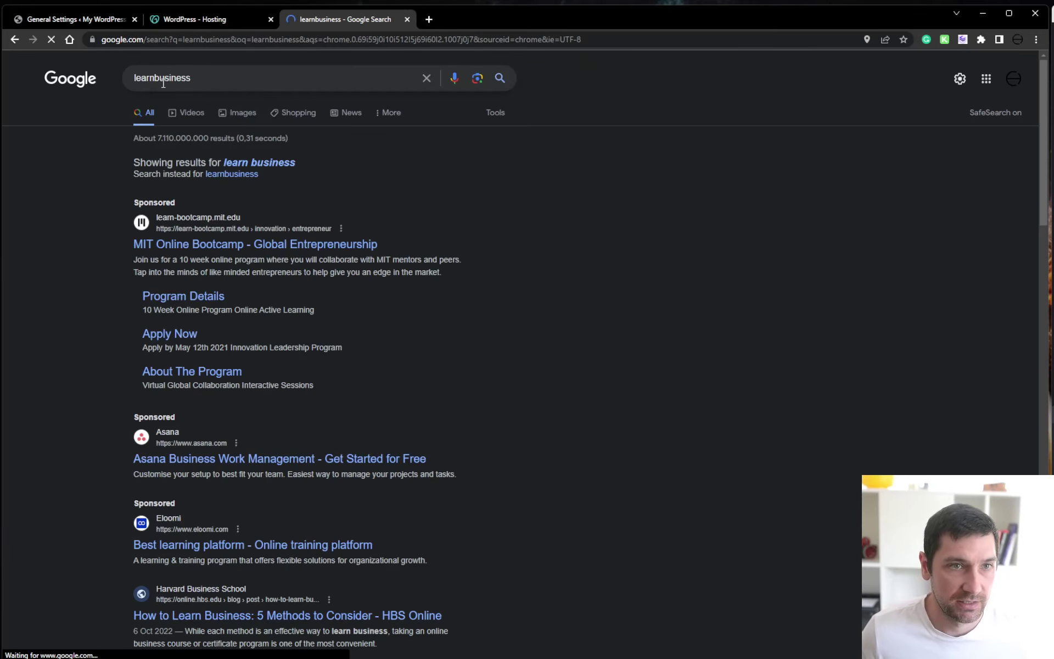
click(160, 80)
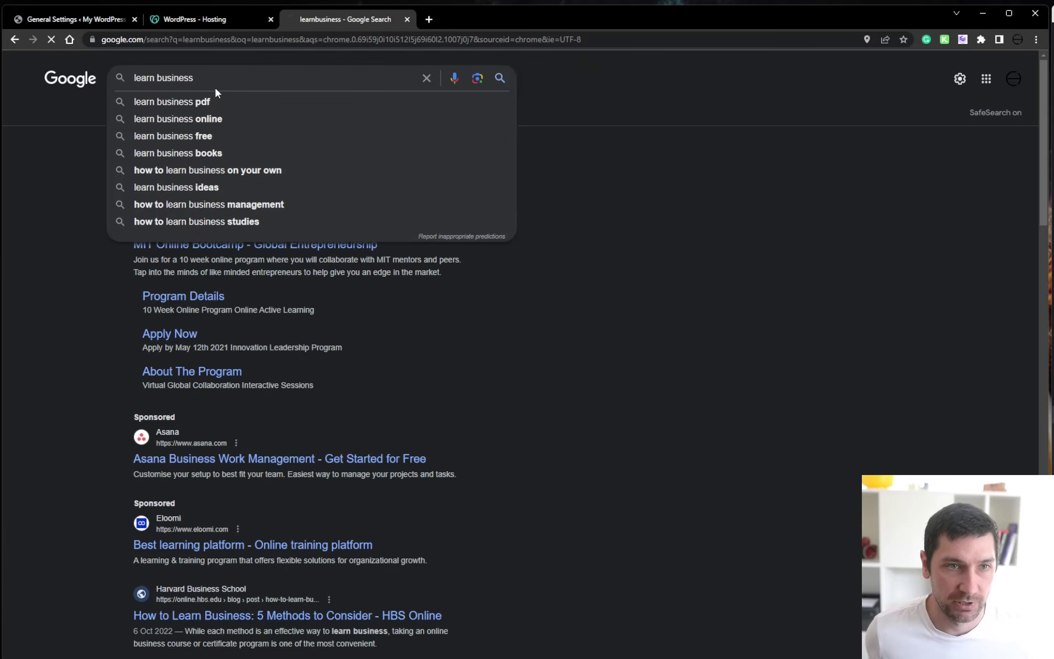
key(Return)
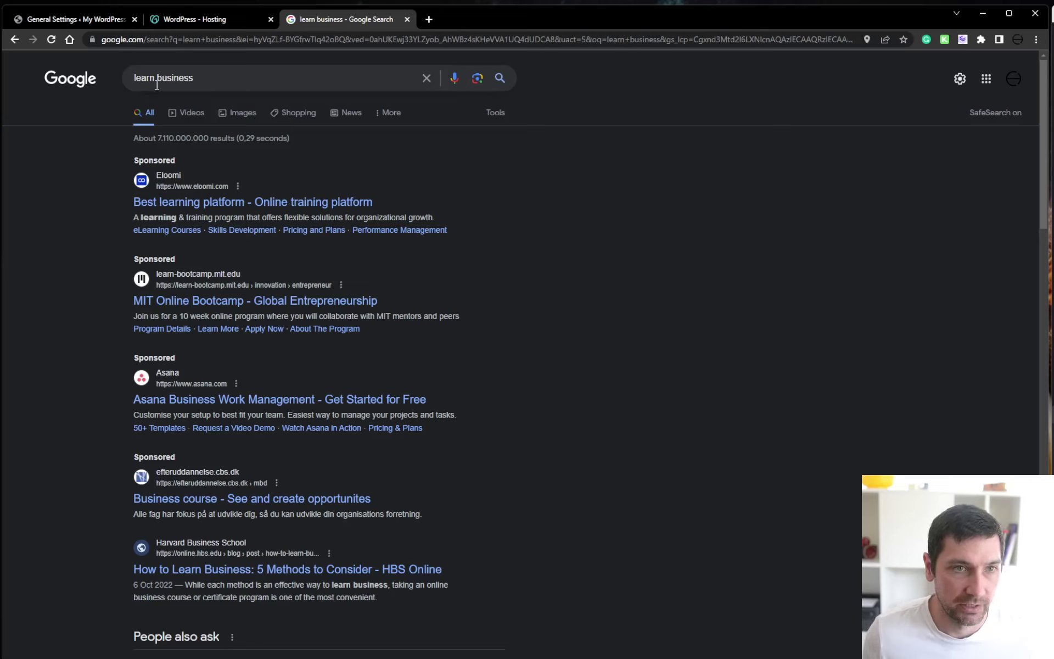
Re-run the 'learnbusiness' search and return to the GoDaddy tab
click(157, 84)
key(BackSpace)
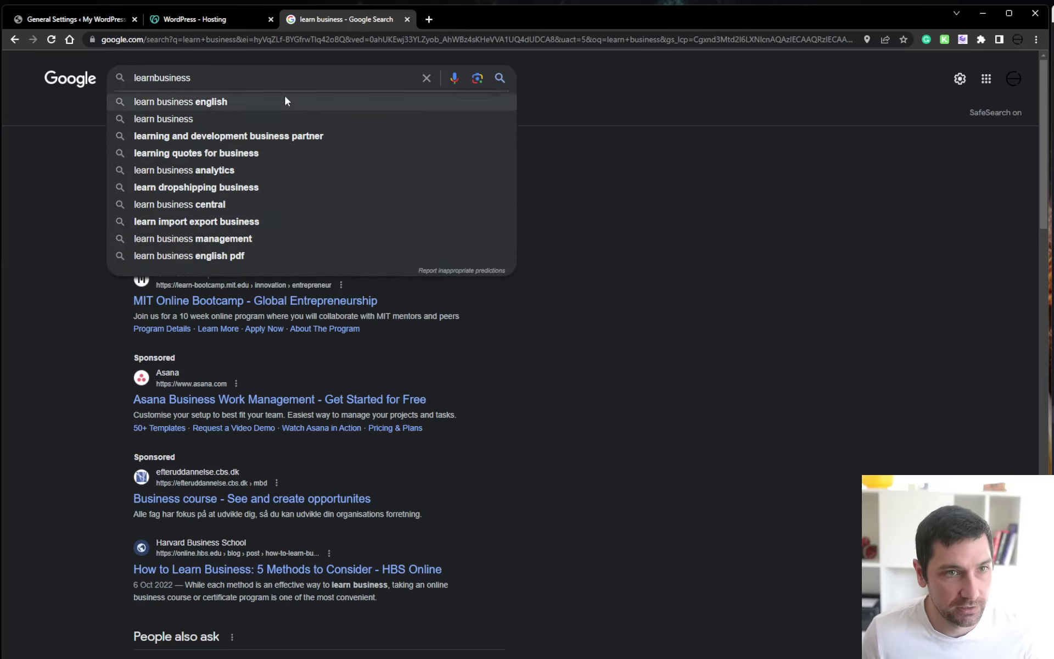
key(ctrl+a)
key(ctrl+c)
key(Escape)
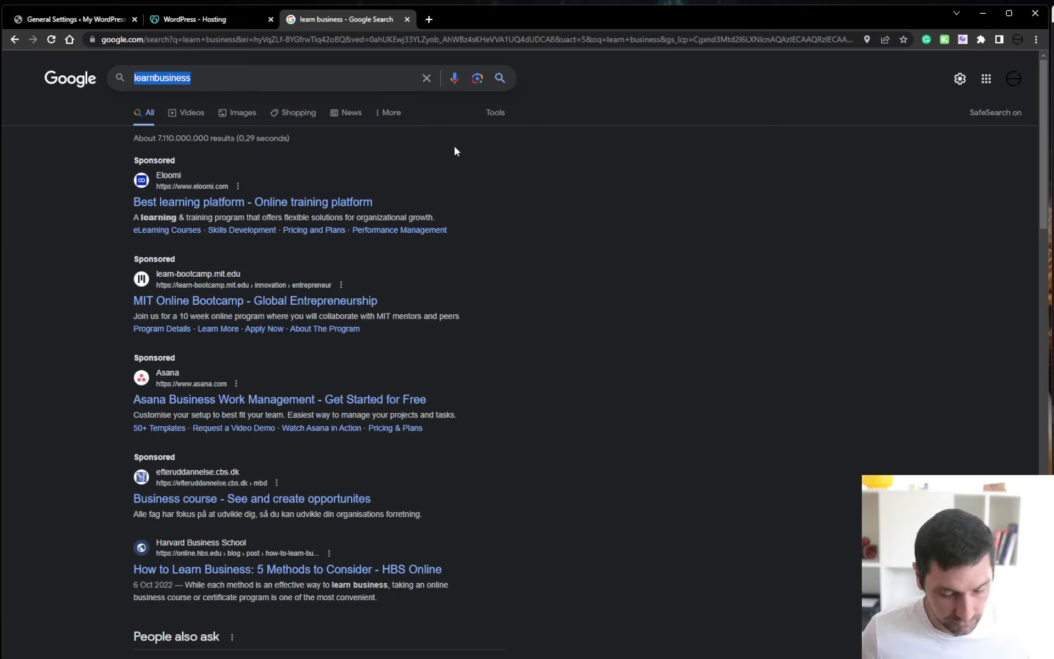
key(Return)
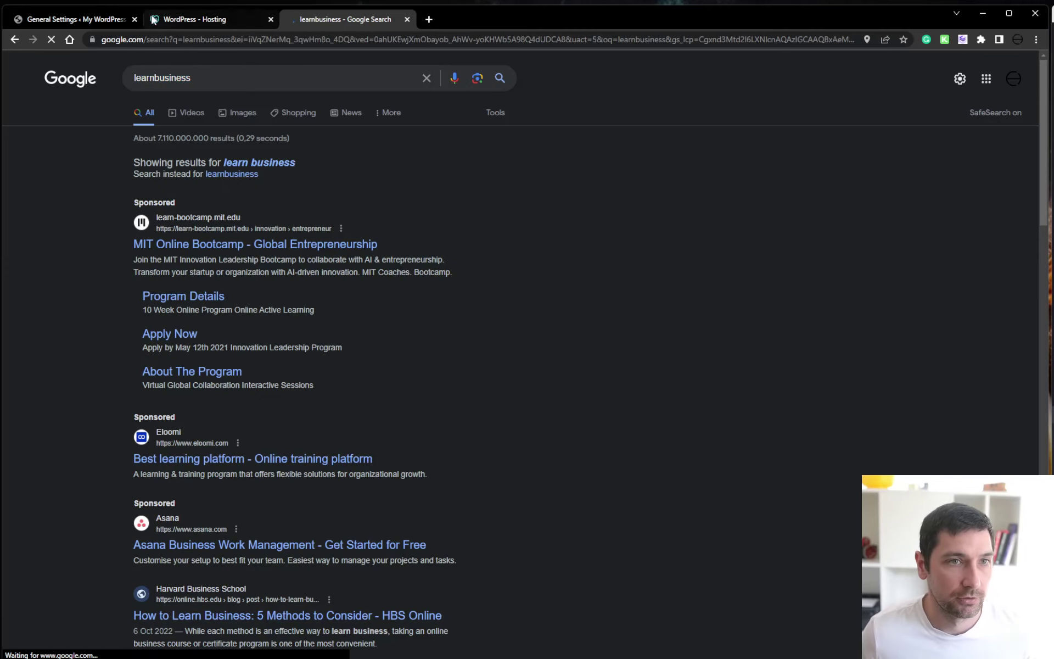
click(77, 19)
Submit learnbusiness.blog in the add-domain dialog for checking
click(226, 18)
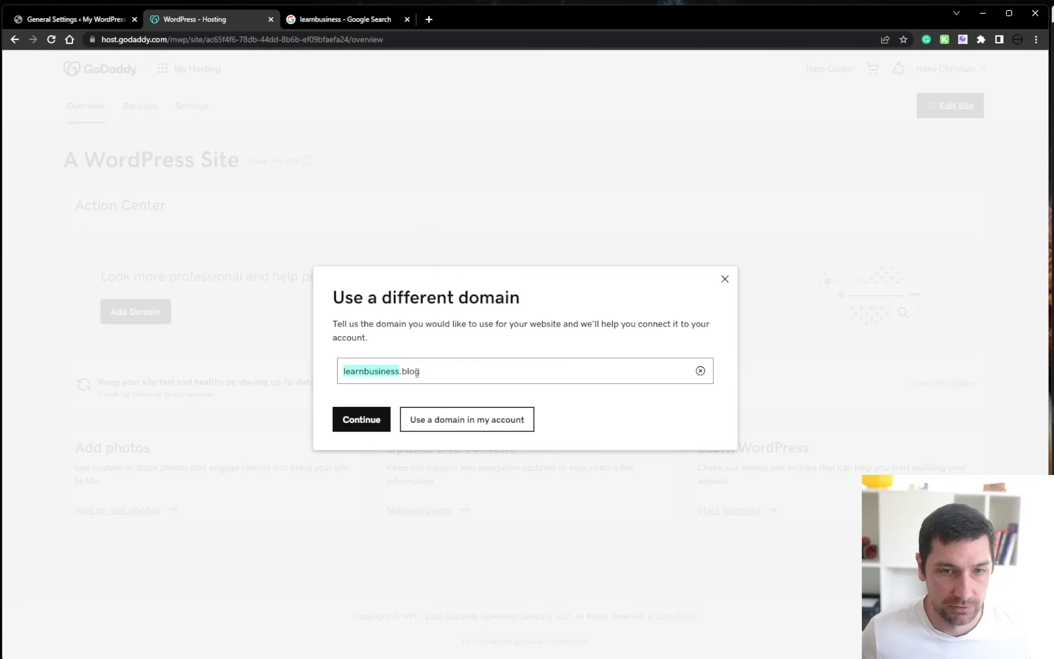
key(Right)
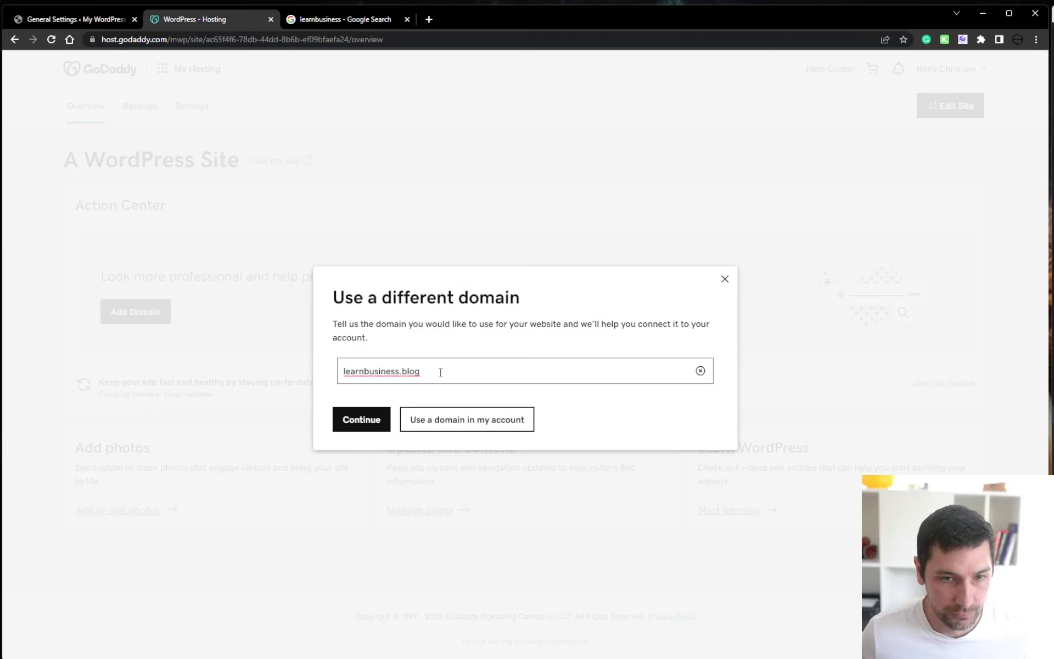
click(351, 420)
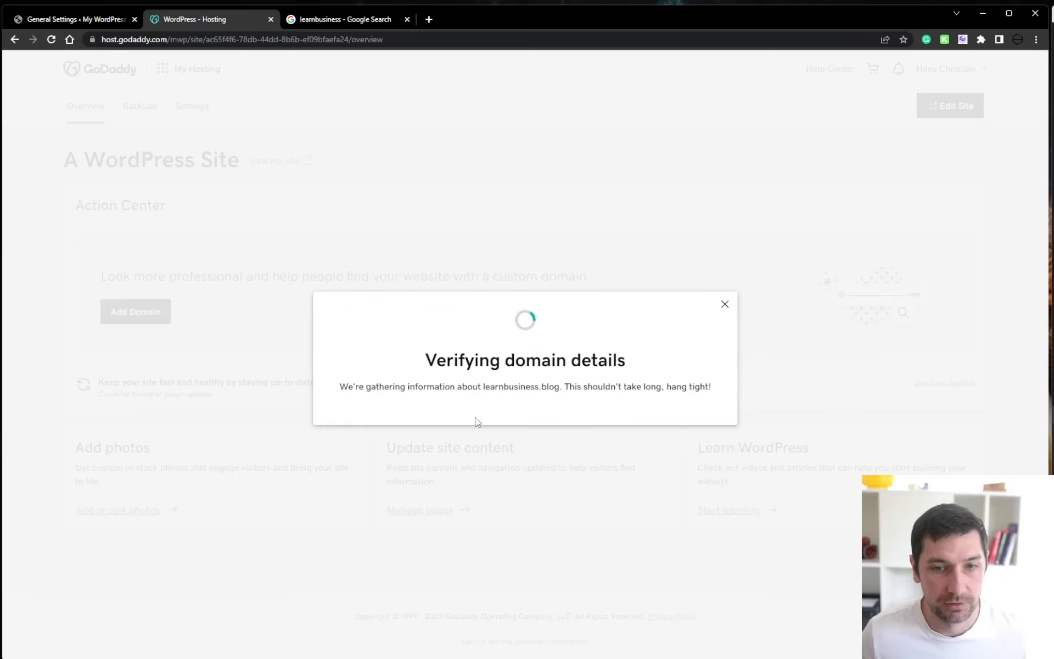
Close the Google tab, start a domain search via Buy, then dismiss the dialog
click(408, 20)
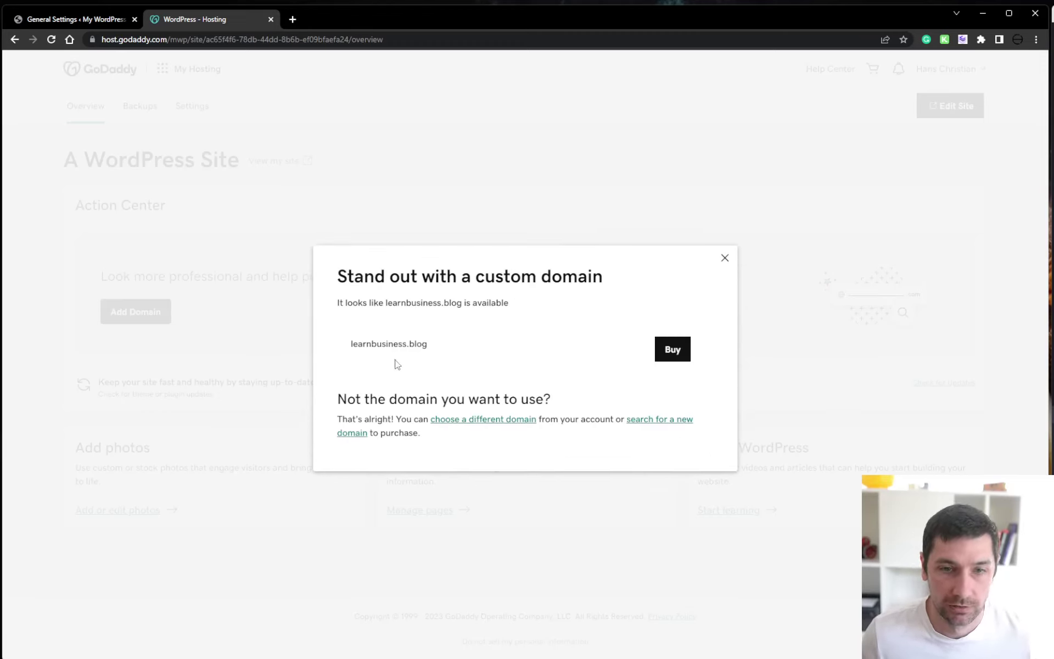
click(673, 351)
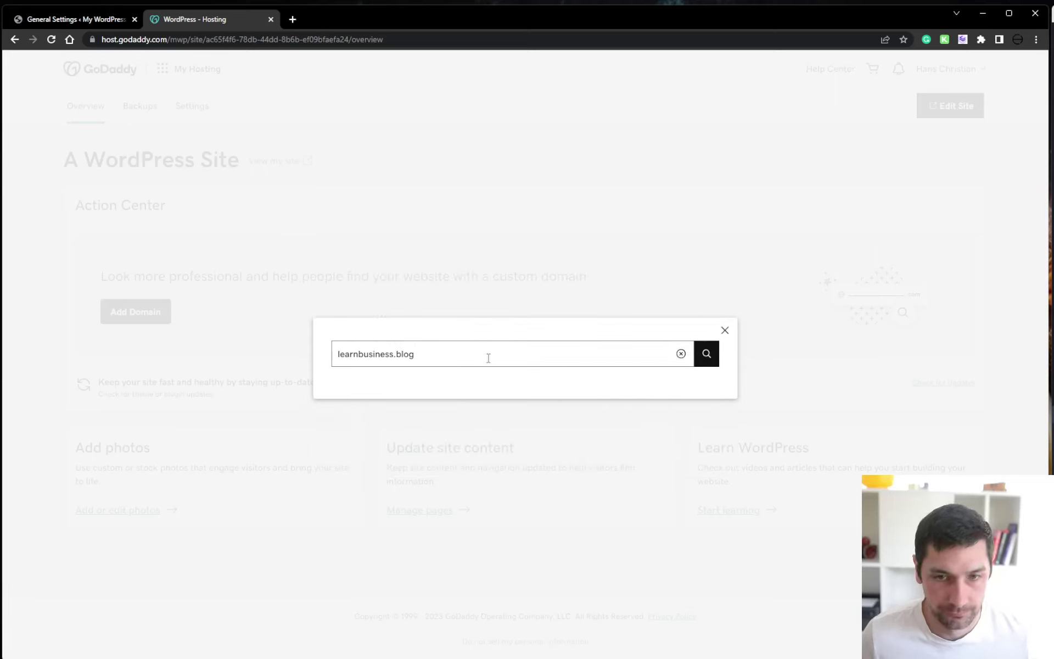
click(488, 358)
click(707, 353)
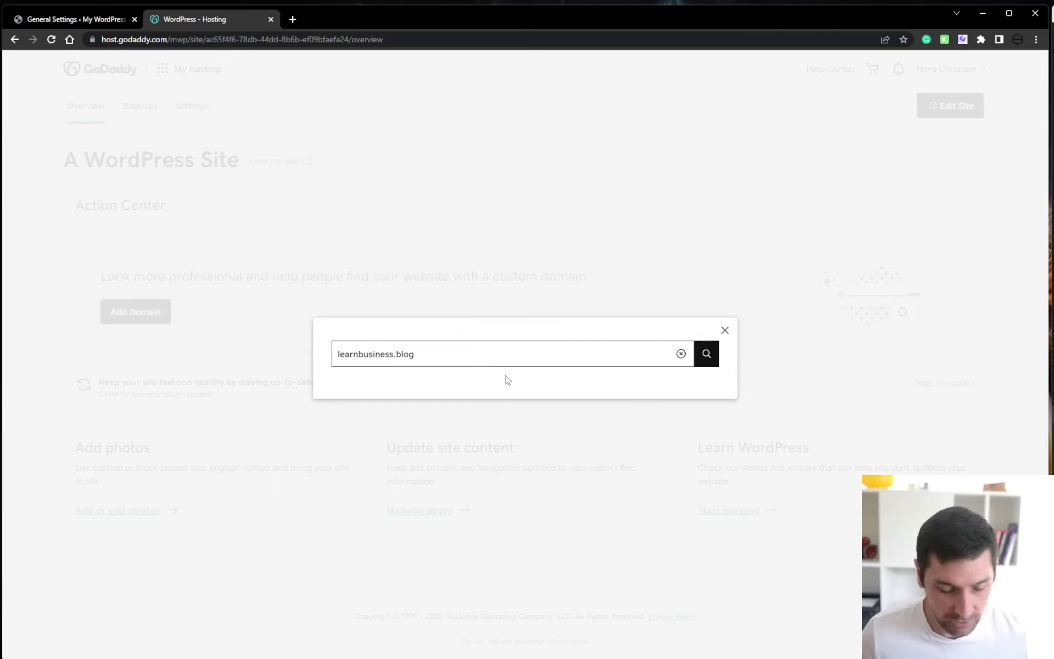
key(Return)
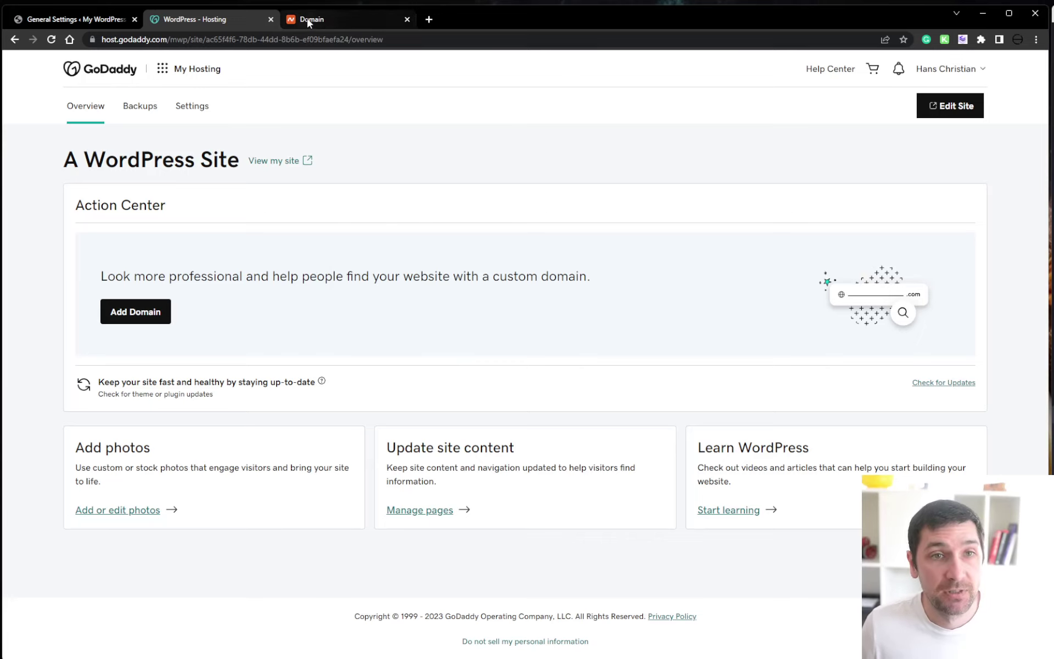
click(345, 22)
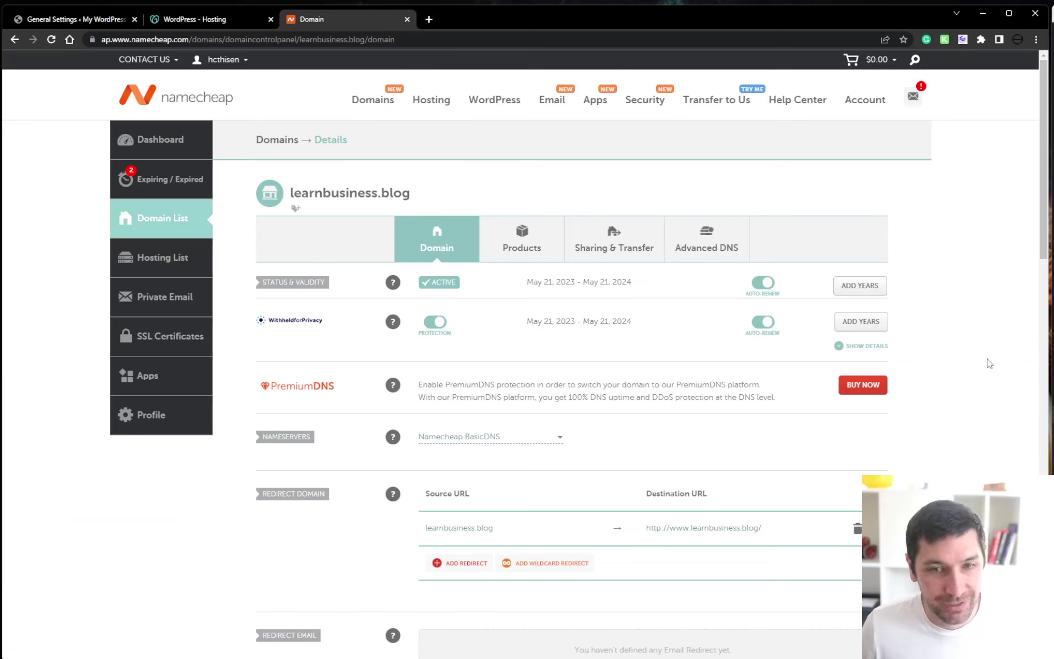
drag(292, 193, 447, 193)
click(455, 197)
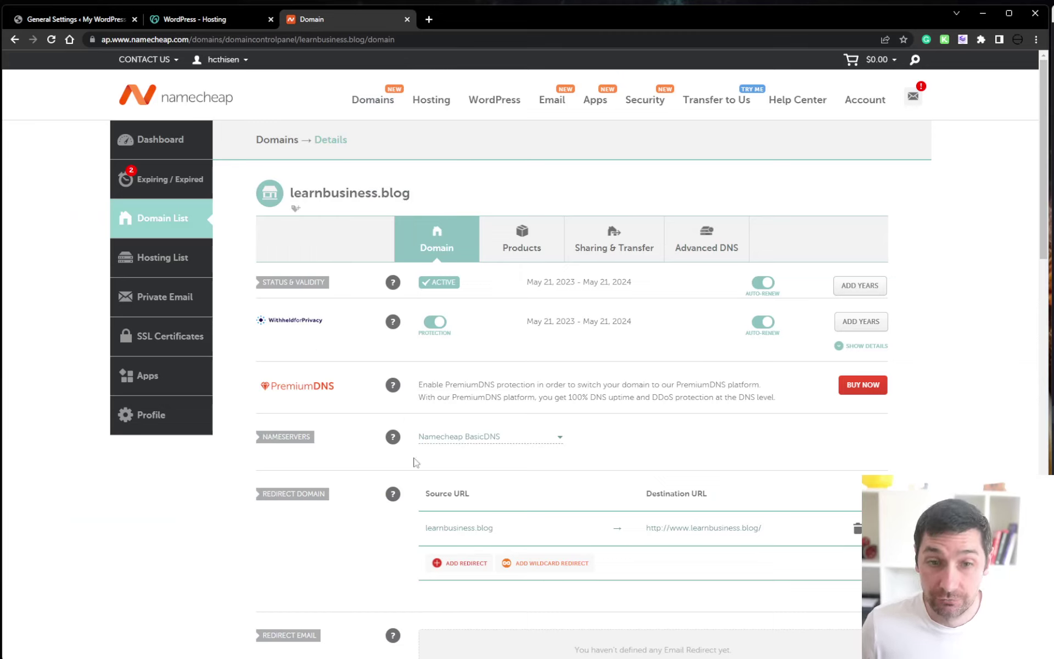
click(201, 20)
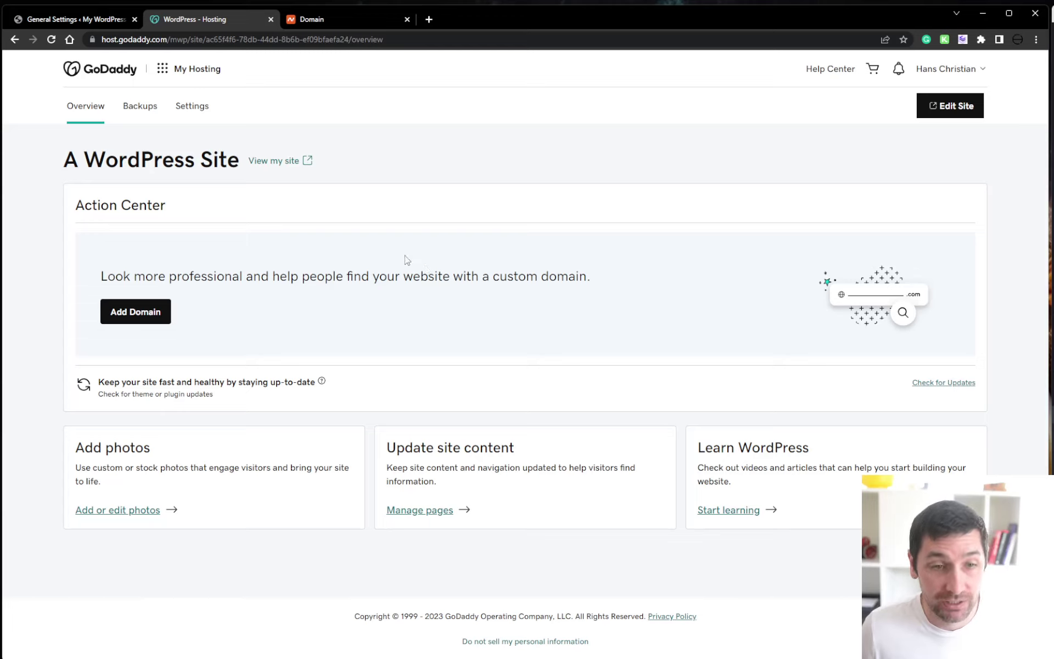
drag(253, 260, 373, 424)
Add learnbusiness.blog as a custom domain for the GoDaddy site
click(420, 319)
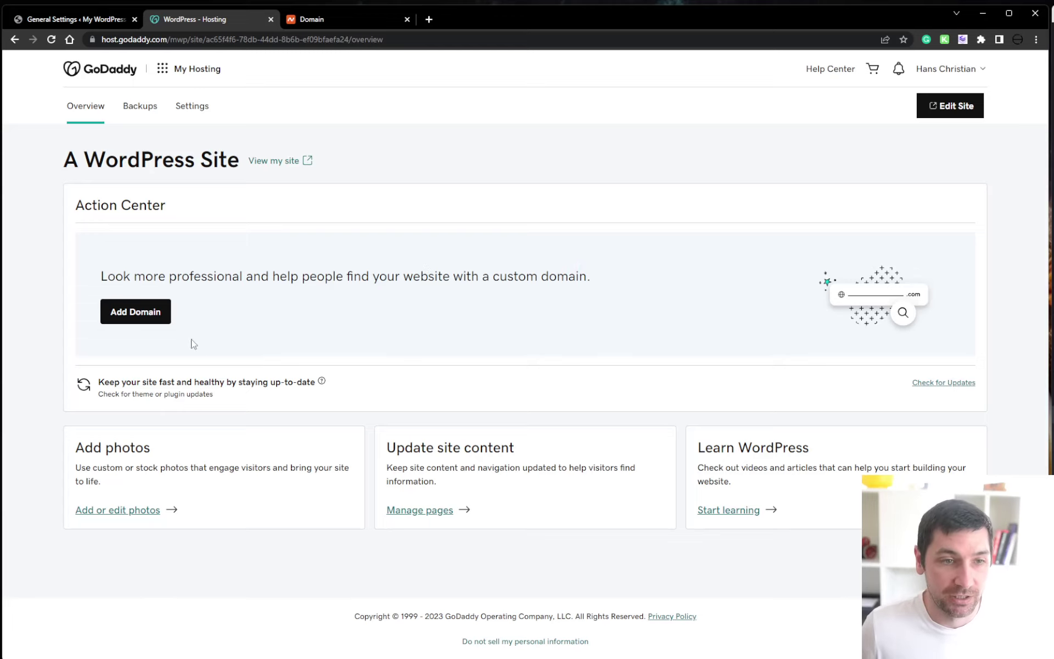
click(146, 312)
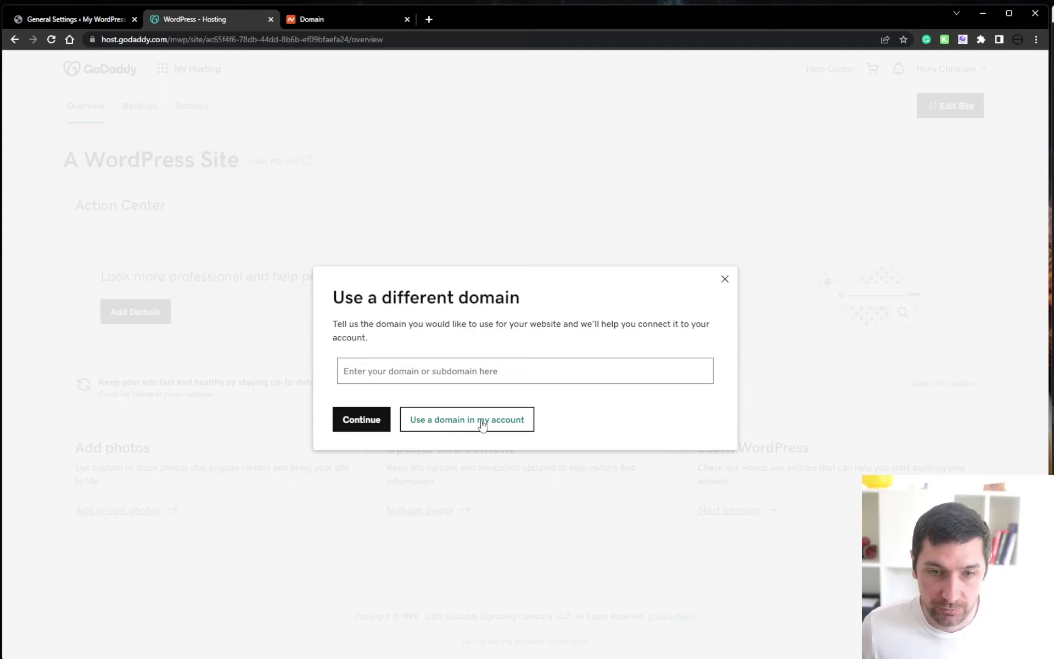
click(439, 359)
key(ctrl+v)
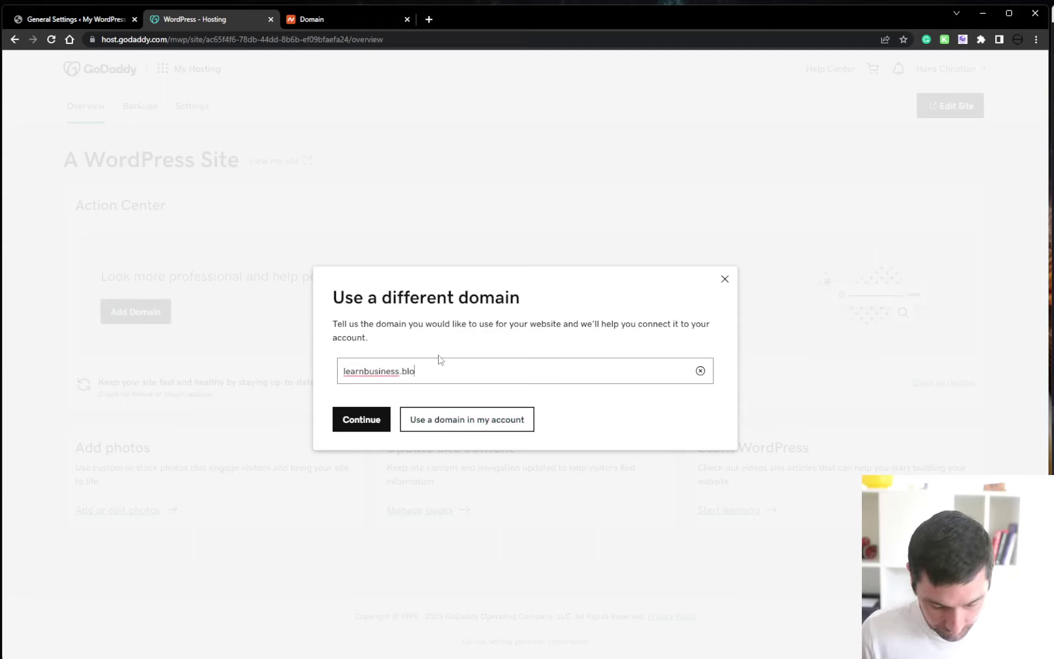
click(356, 421)
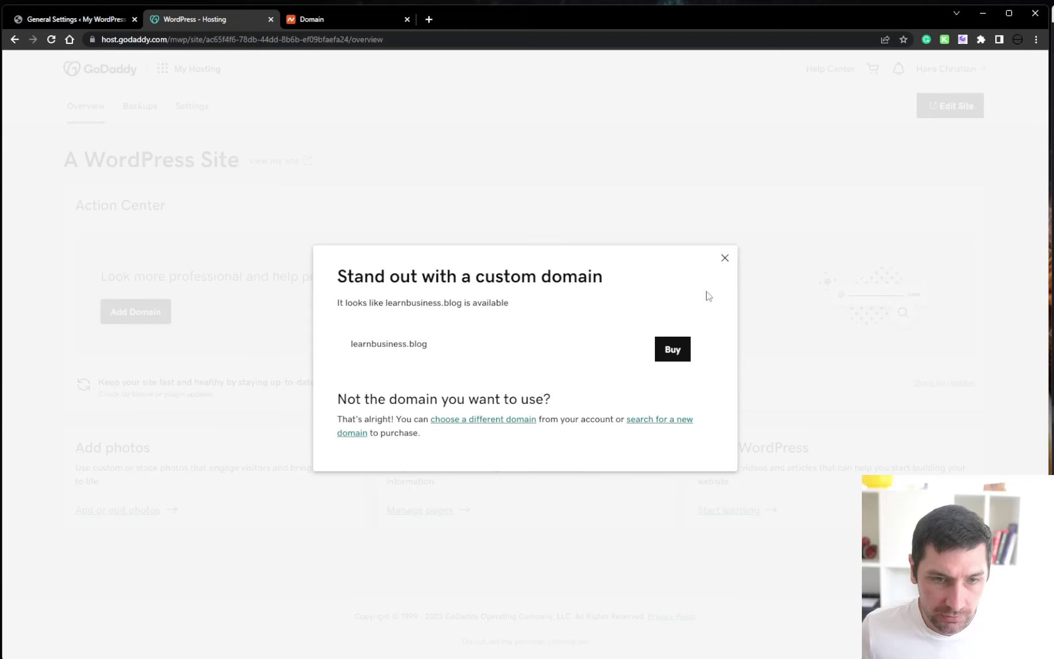
Choose to connect the externally registered domain and copy the A record value 50.62.172.132
click(724, 259)
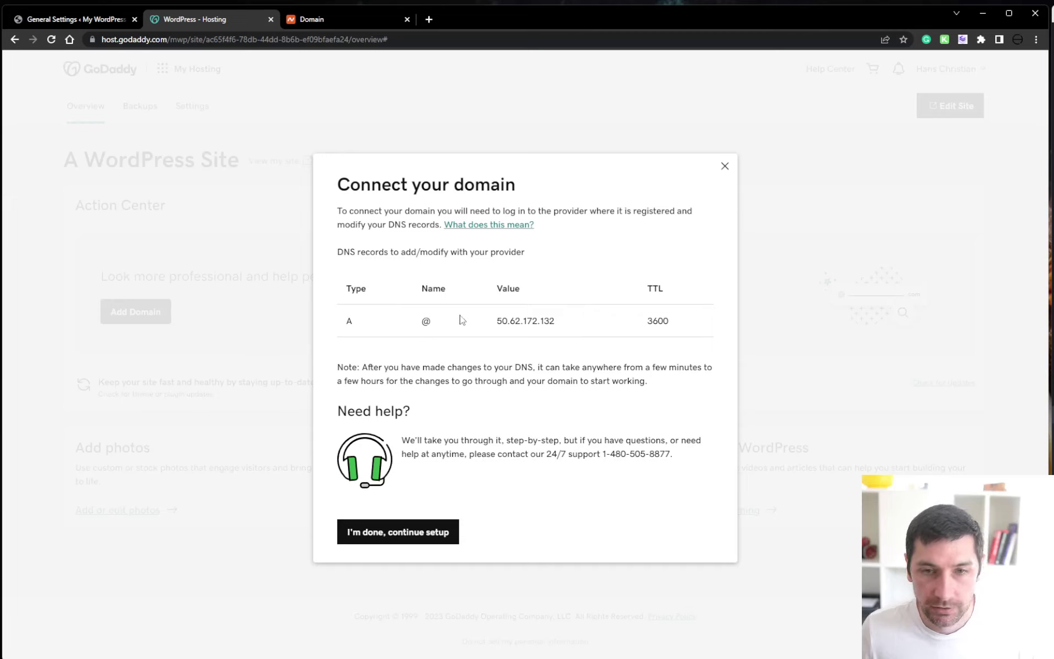
drag(412, 324, 442, 341)
drag(497, 322, 559, 322)
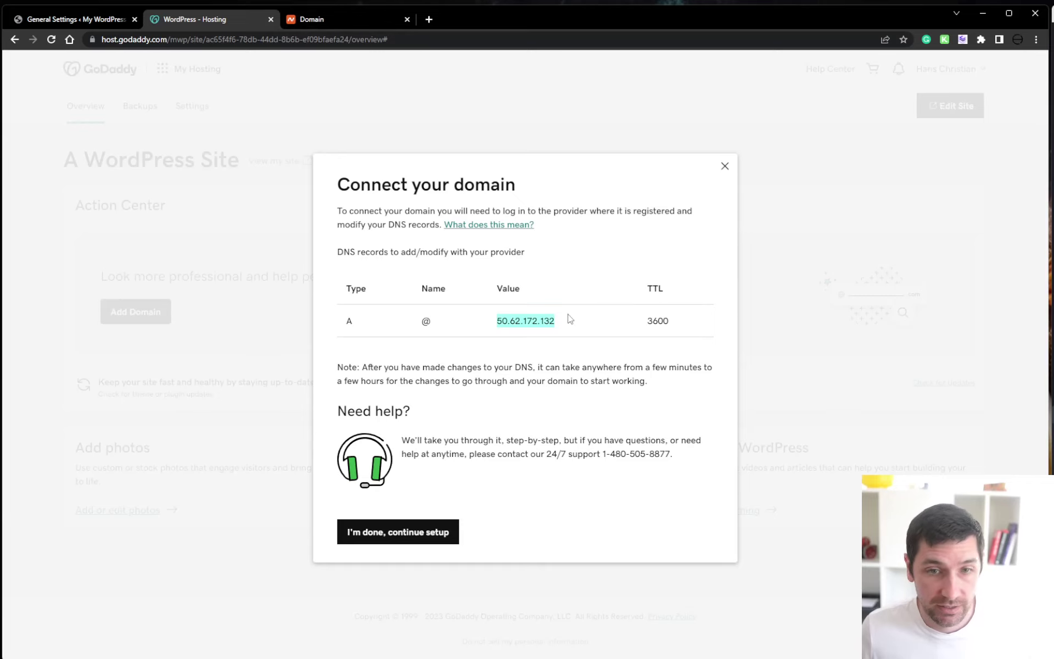
drag(561, 326, 490, 332)
key(ctrl+c)
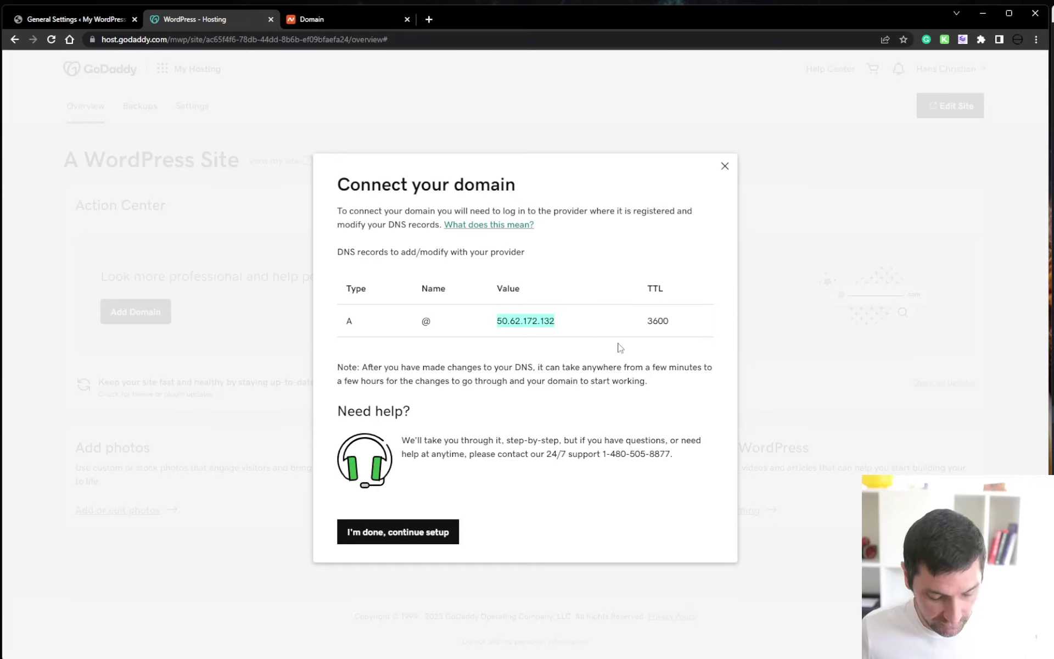
click(585, 317)
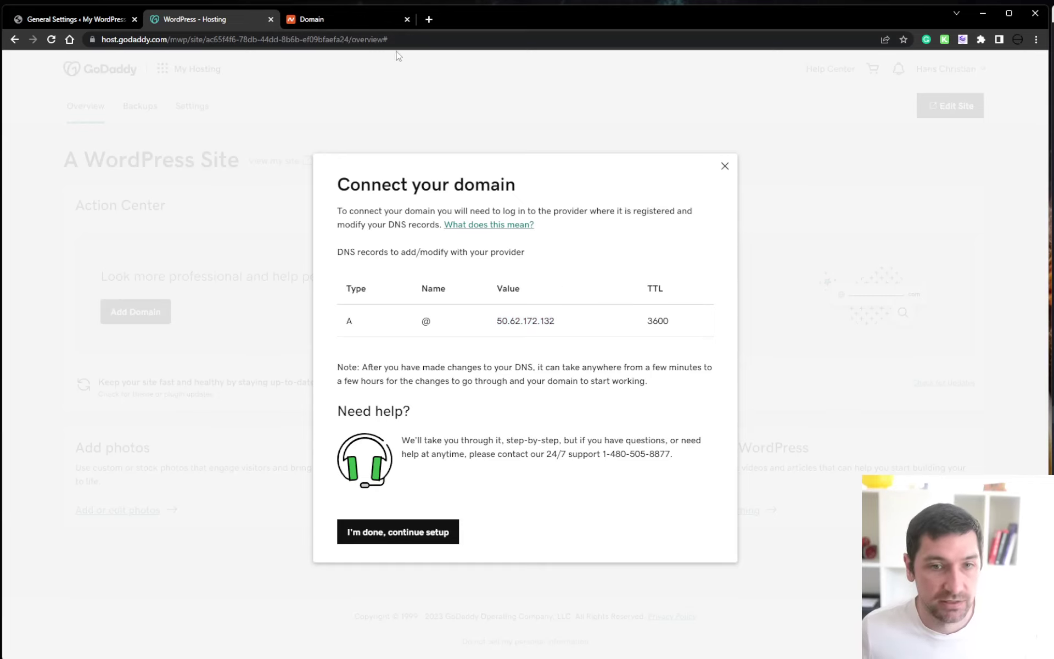
In Namecheap Advanced DNS, add an A Record with host @ and IP 50.62.172.132
click(344, 23)
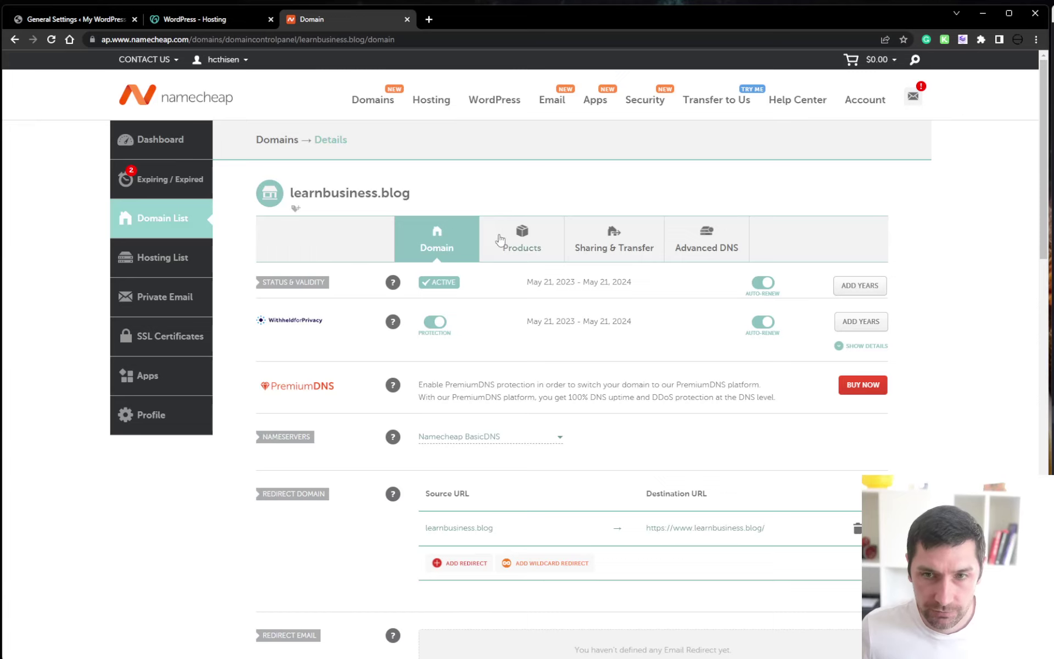
click(708, 245)
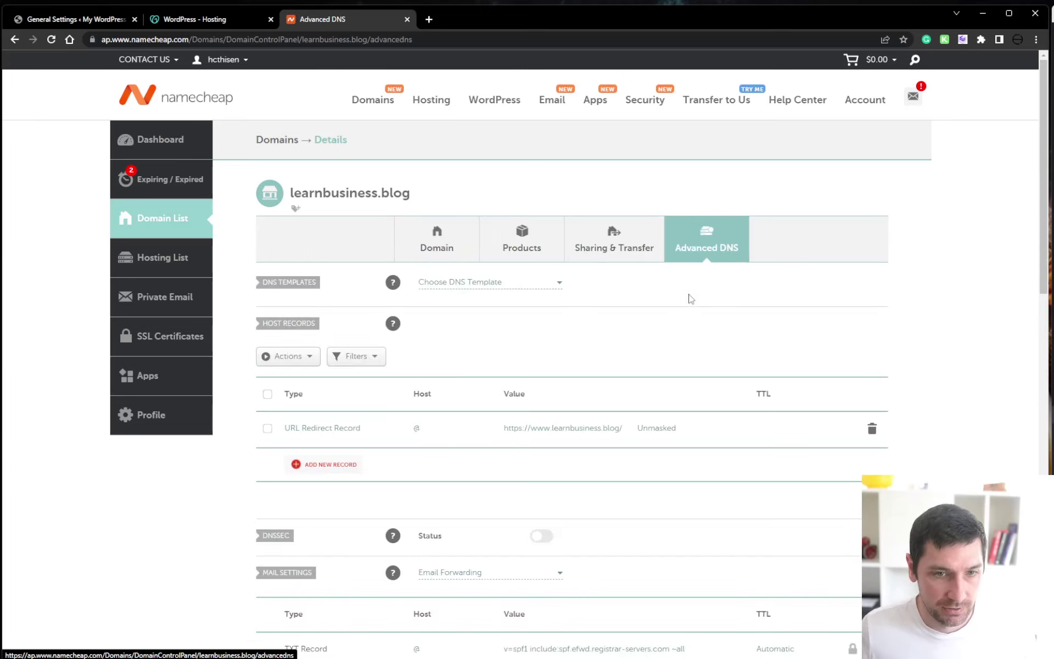
scroll(230, 357, down, 1)
click(338, 407)
scroll(347, 405, down, 3)
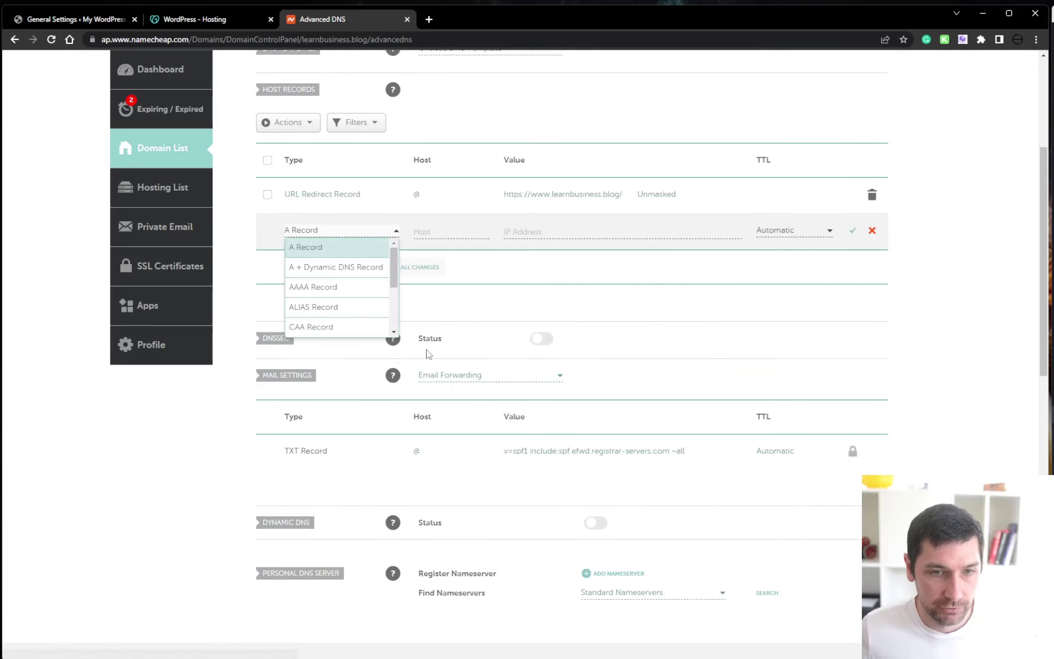
click(354, 248)
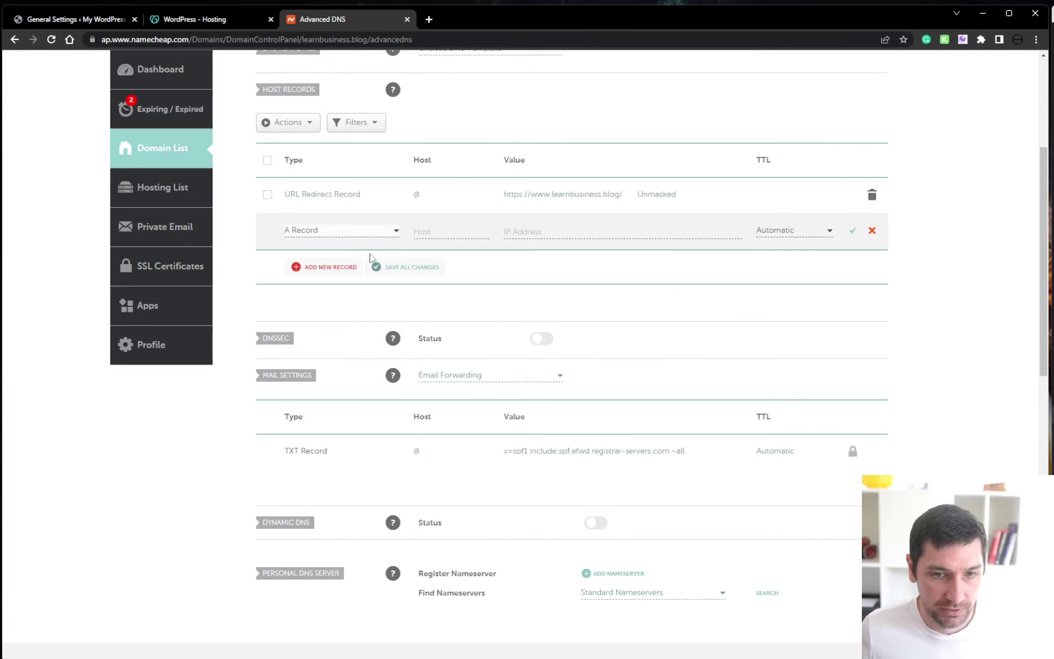
click(455, 232)
text(@)
key(Tab)
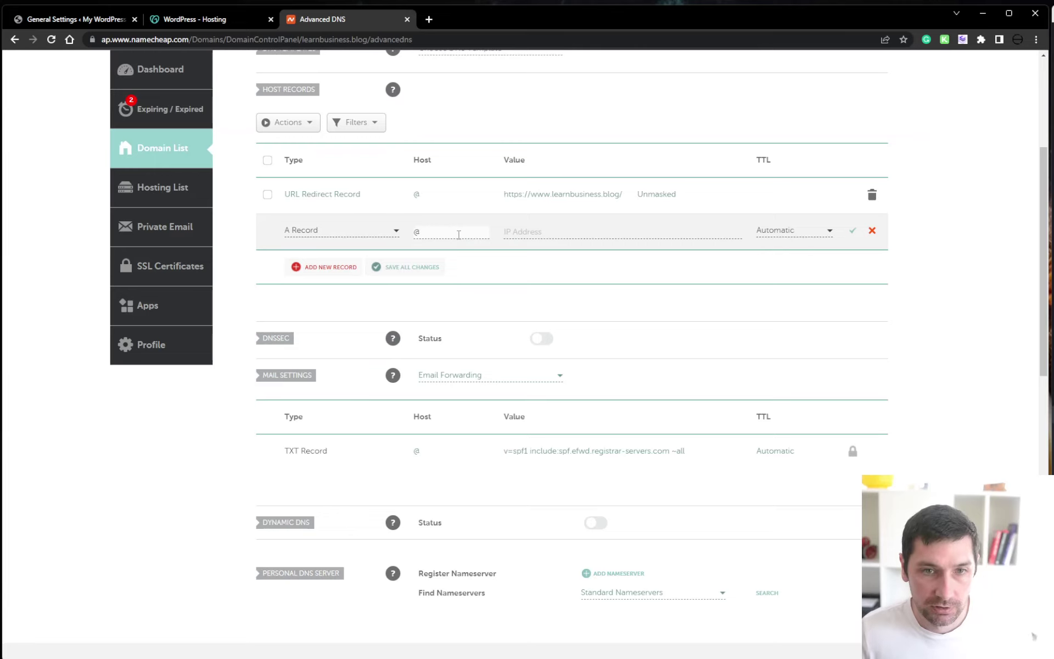
key(ctrl+v)
Convert GoDaddy's 3600-second TTL to 60 min, apply it to the A record, and save
click(806, 231)
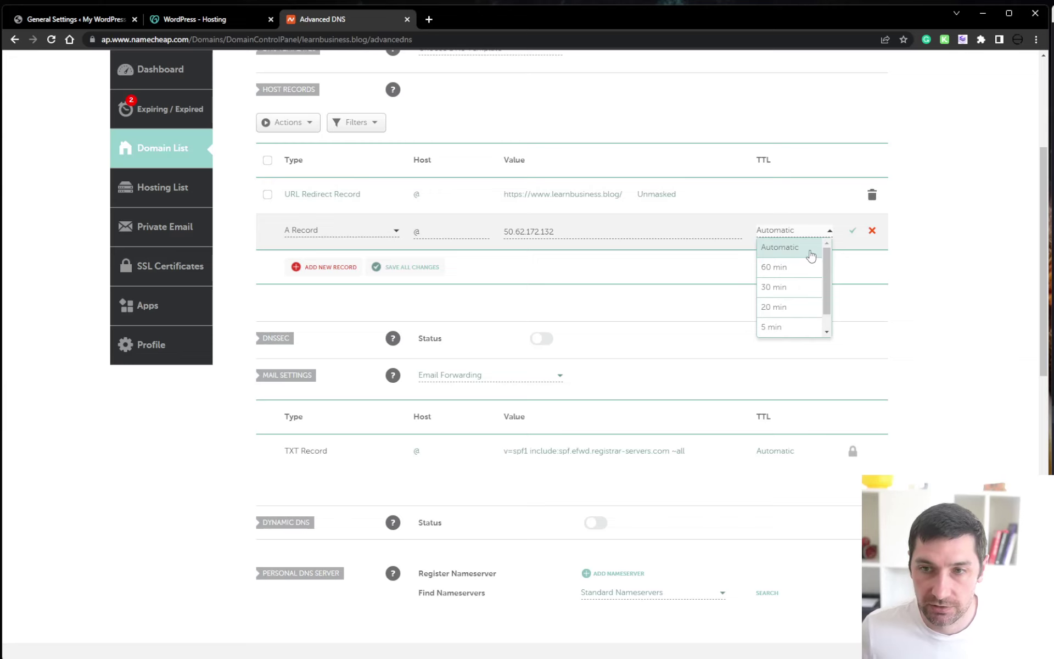
click(810, 248)
click(214, 20)
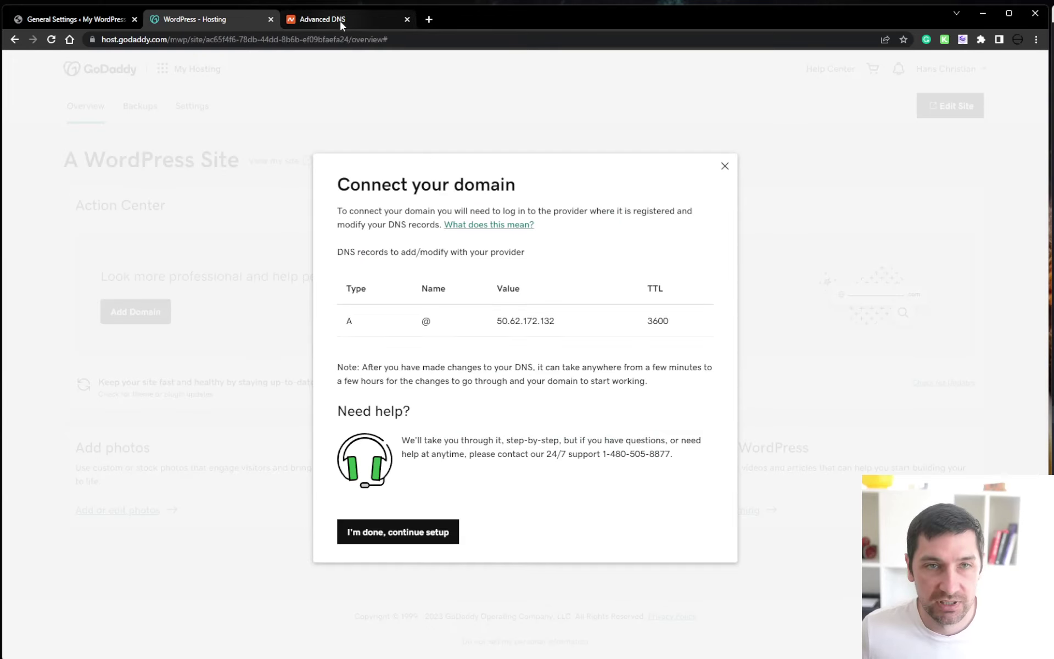
click(292, 22)
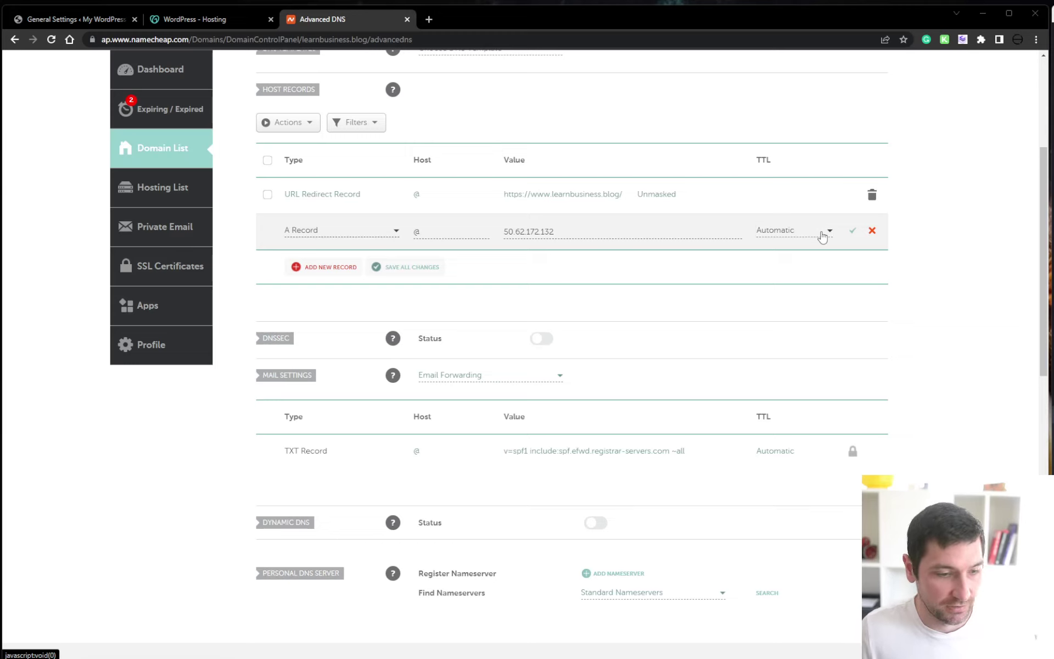
key(XF86Calculator)
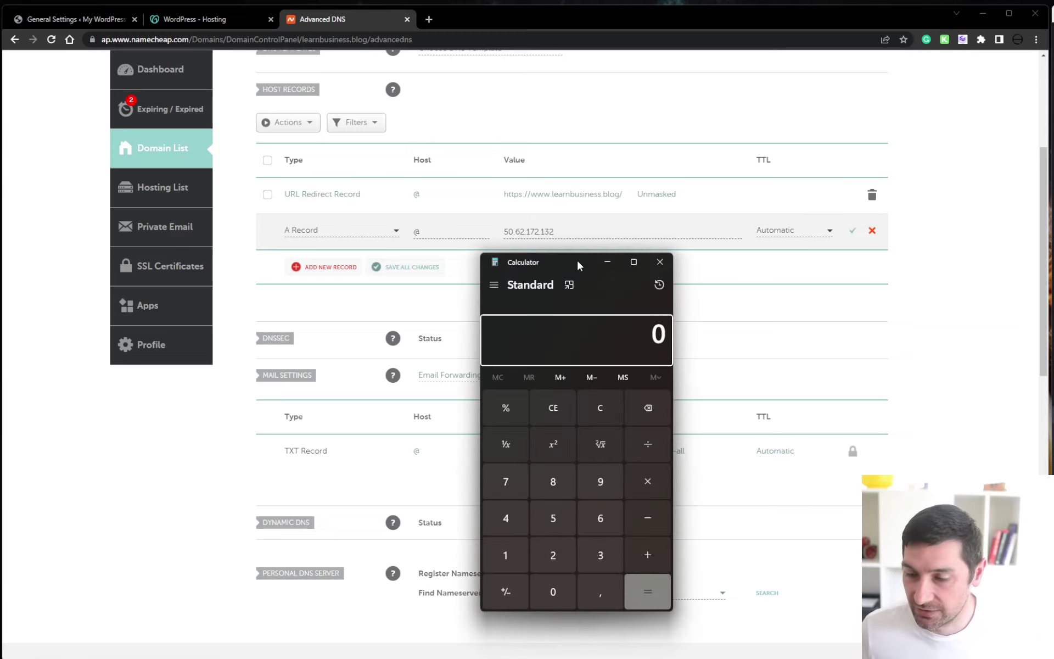
text(3600)
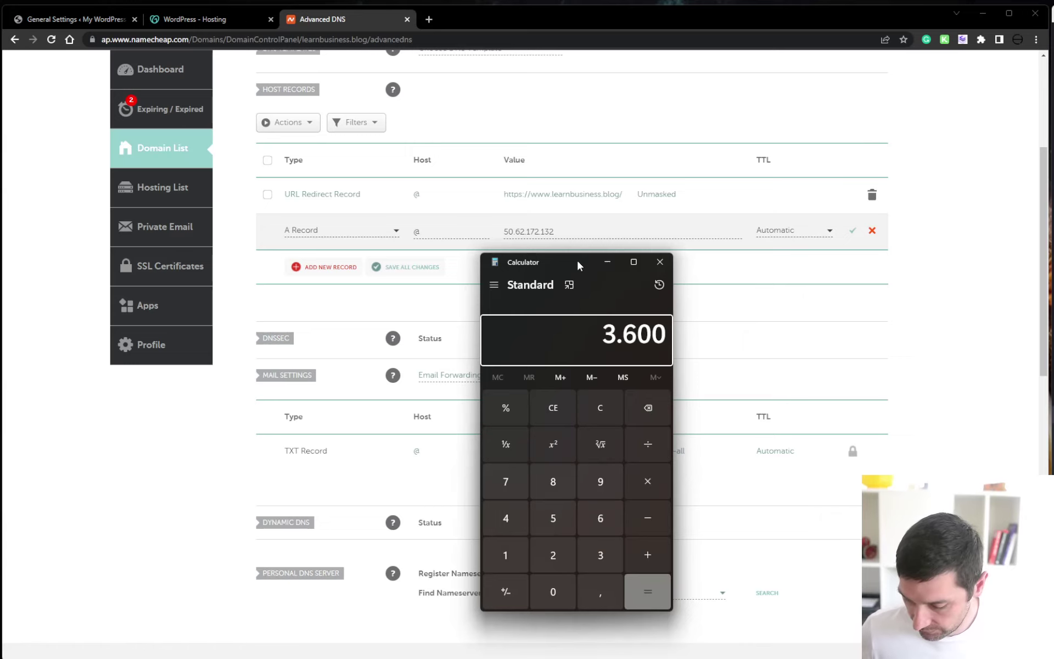
text(/60)
key(Return)
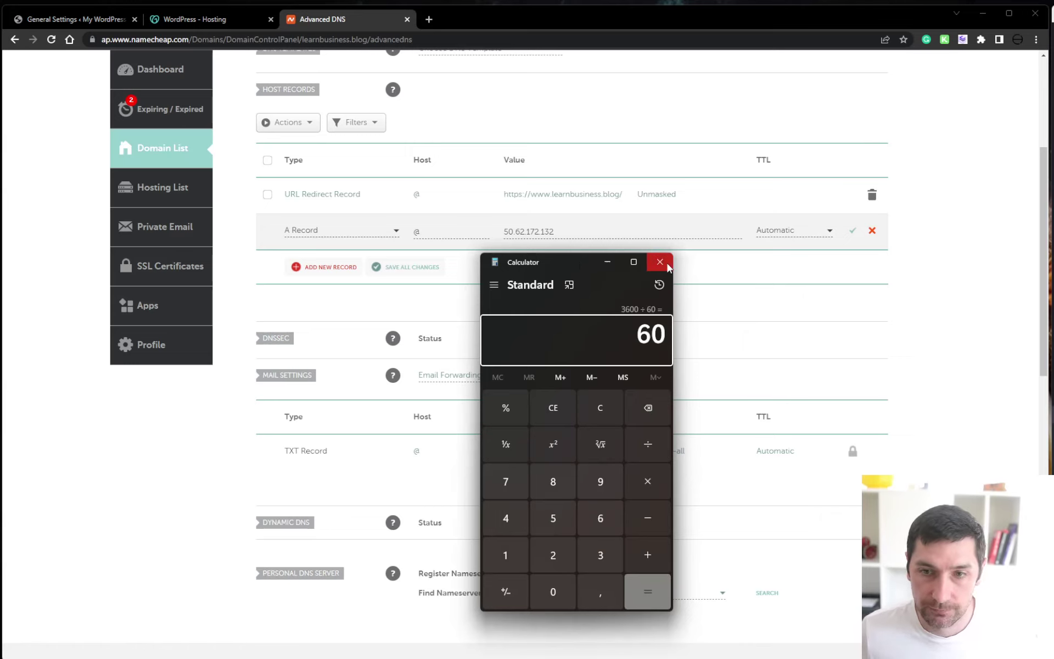
click(667, 263)
click(793, 233)
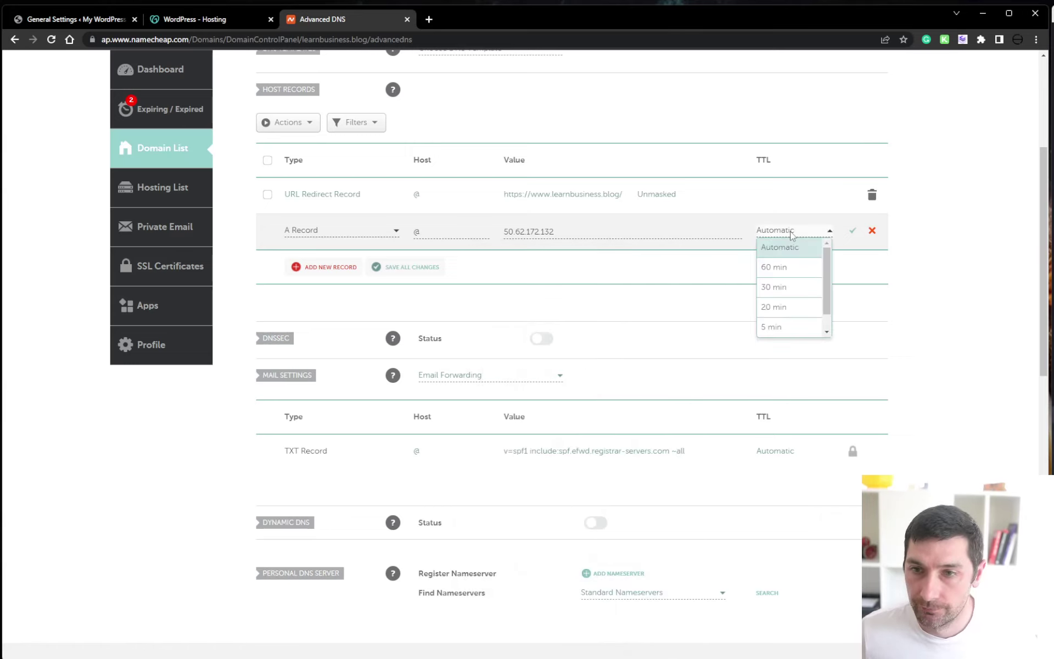
click(806, 270)
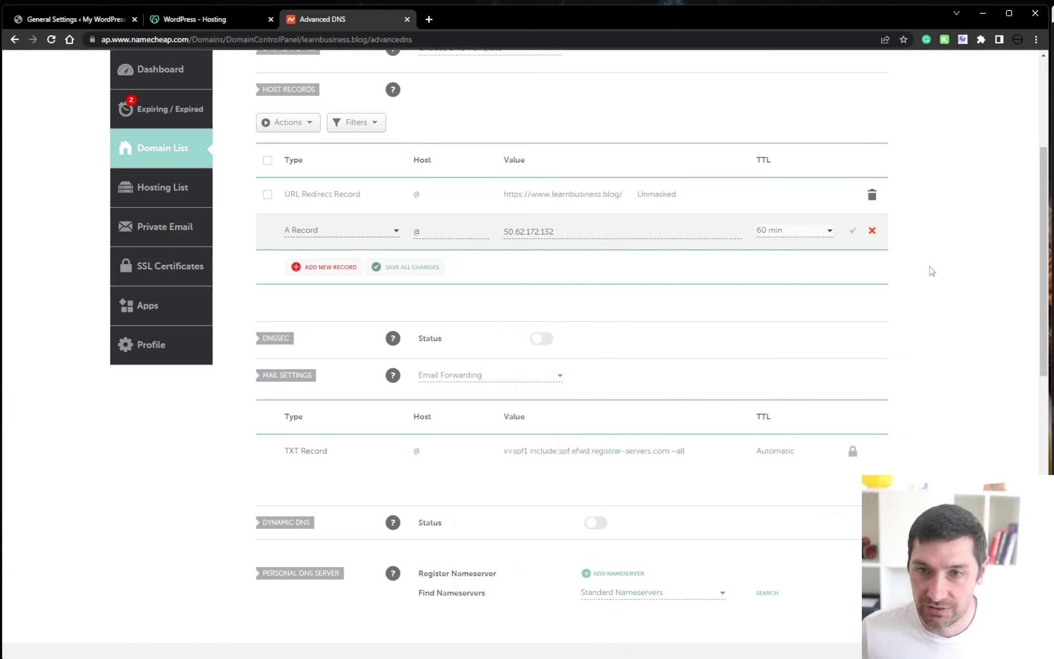
click(854, 233)
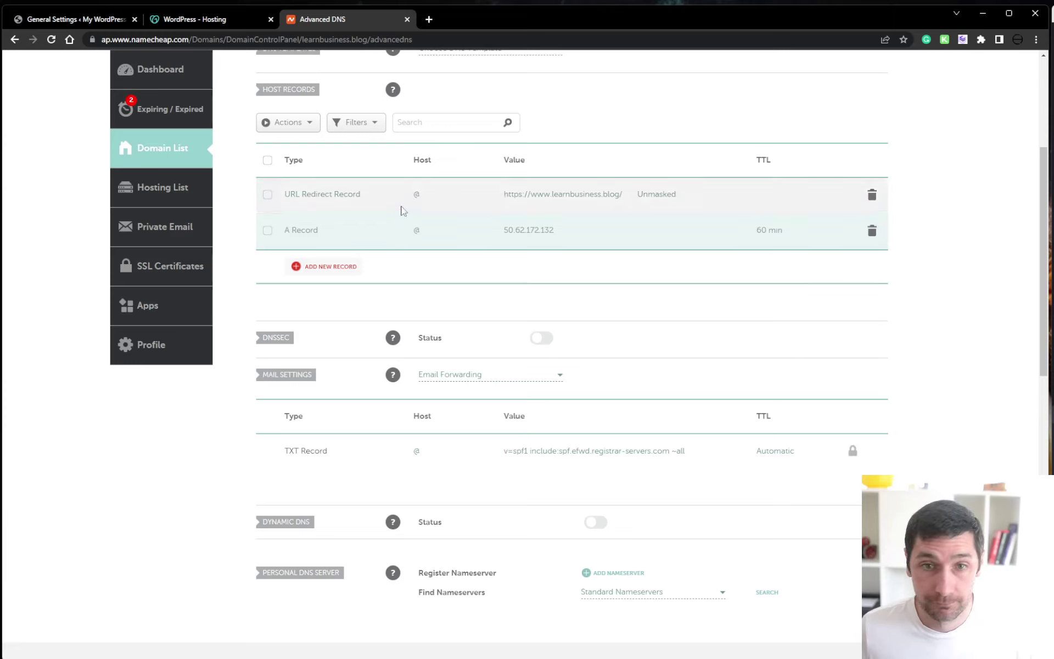
Delete the old URL Redirect record
scroll(621, 265, up, 1)
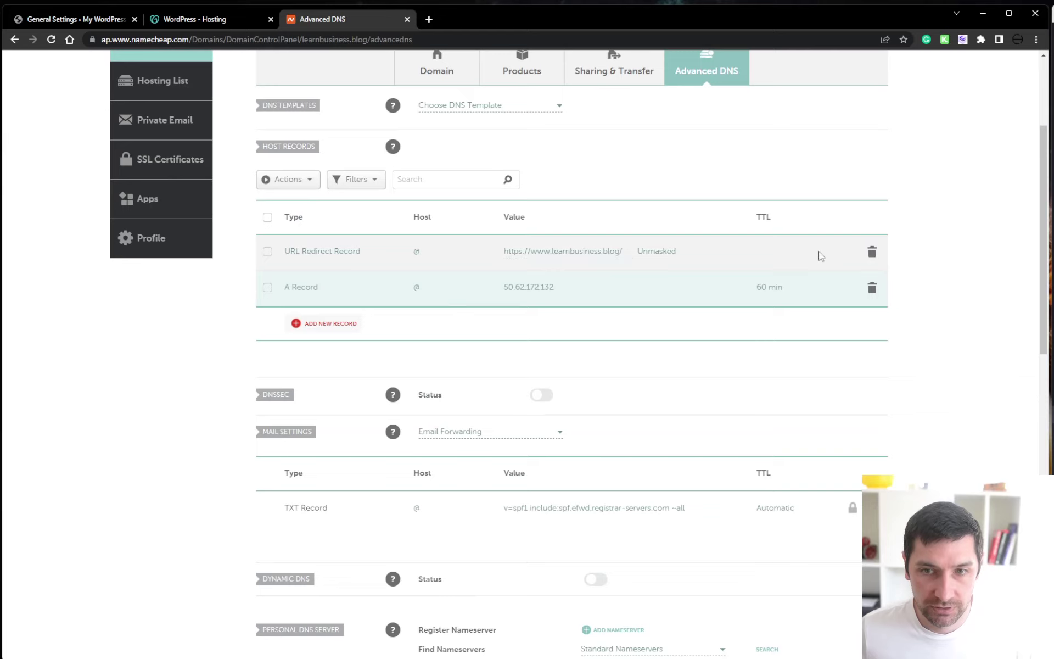
click(874, 252)
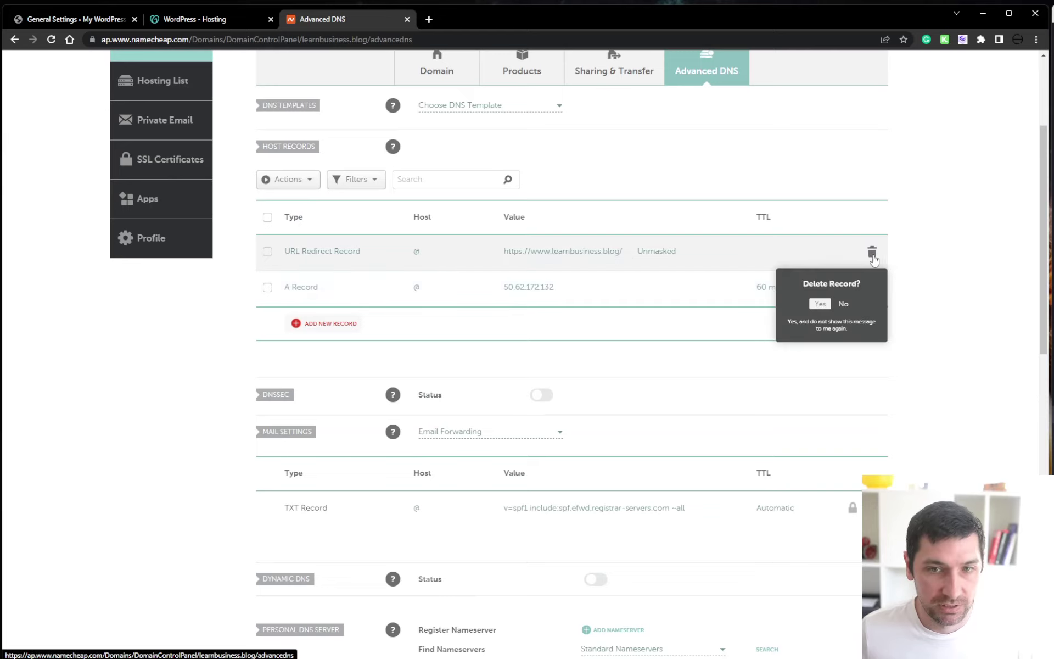
click(820, 305)
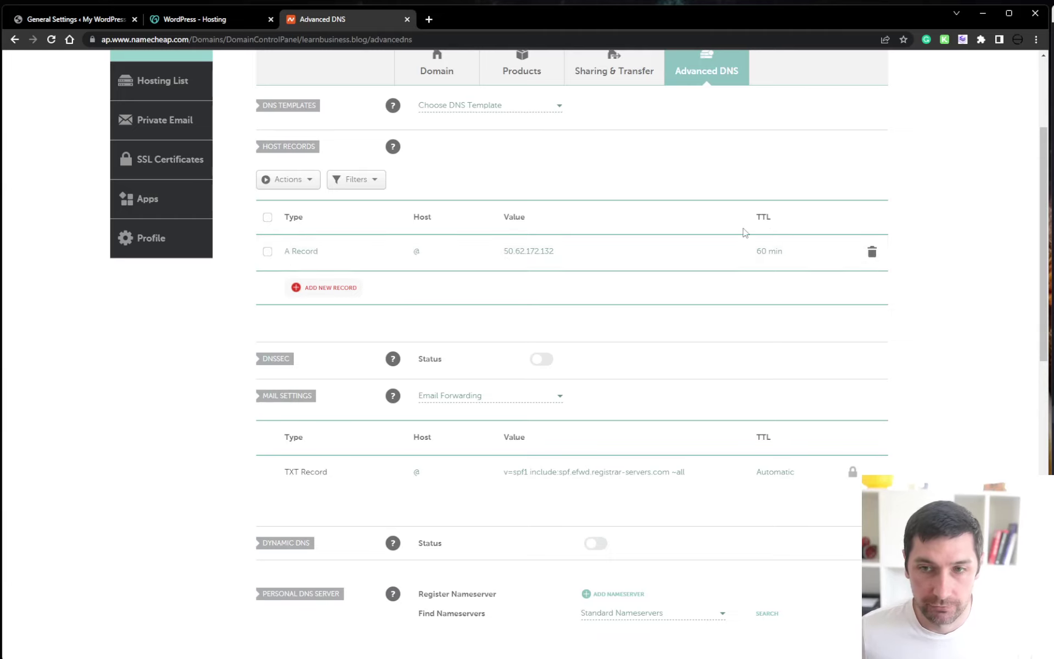
Close GoDaddy's Connect your domain dialog and return to Namecheap's learnbusiness.blog DNS records
click(206, 21)
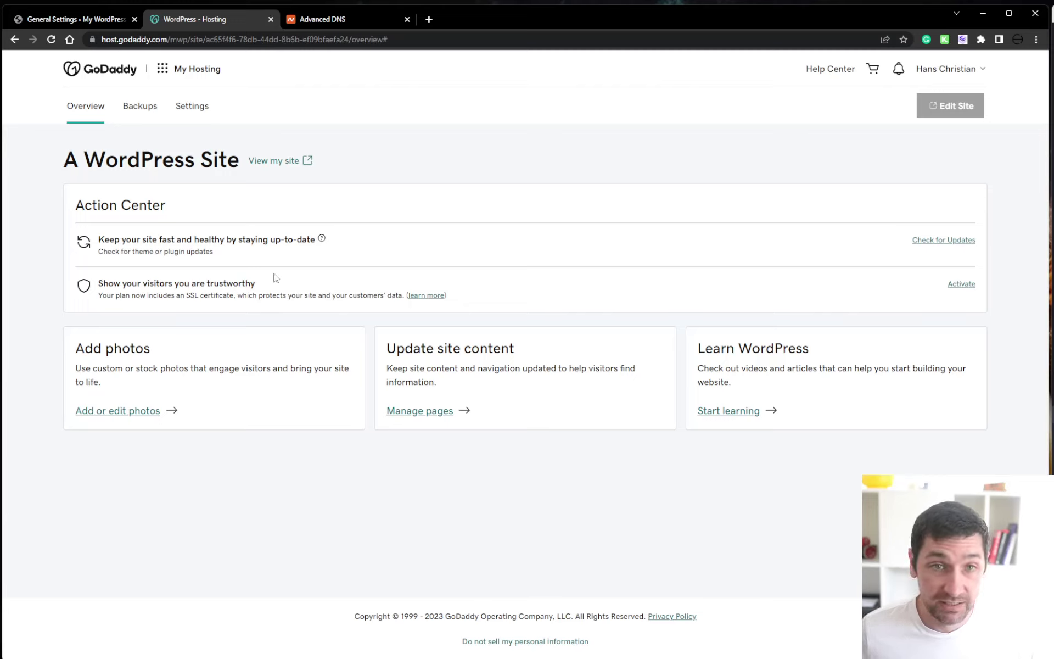
click(347, 19)
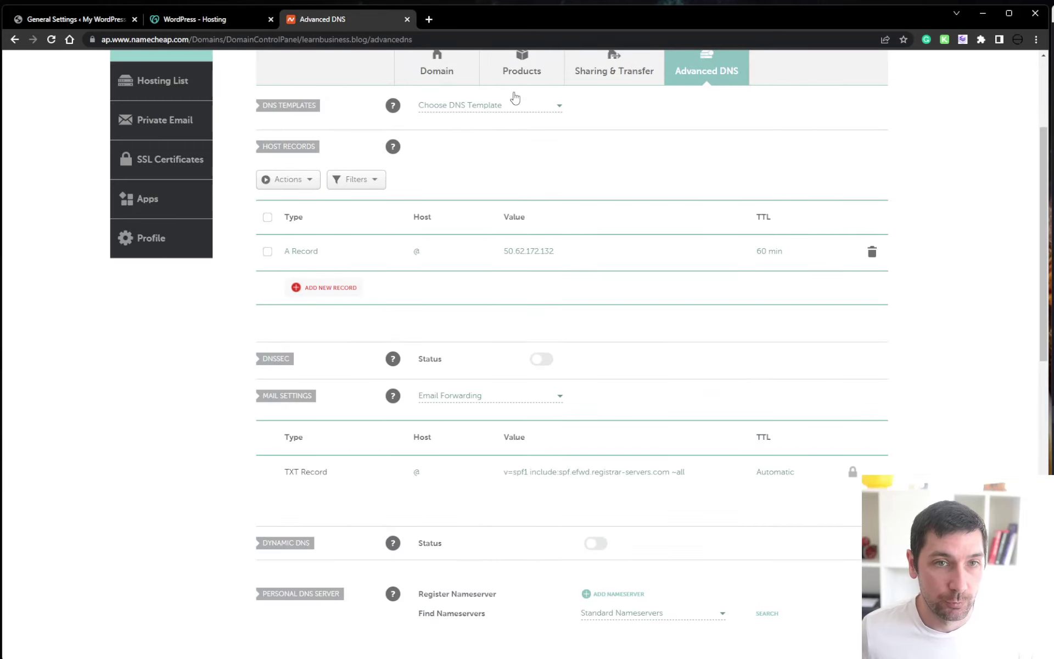
scroll(519, 314, up, 3)
drag(453, 196, 291, 193)
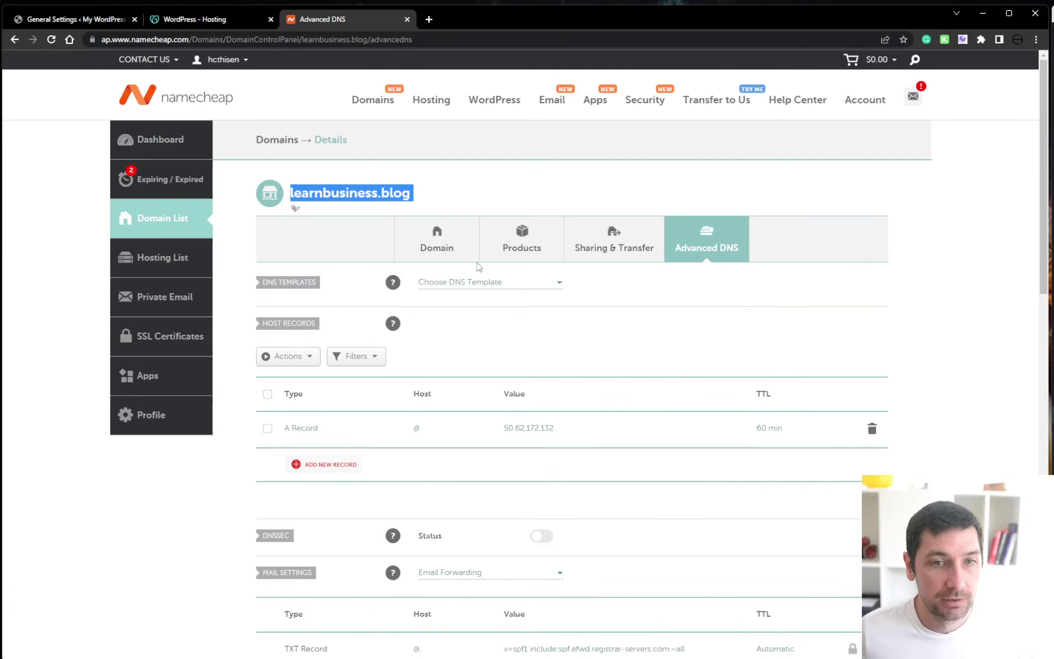
click(209, 23)
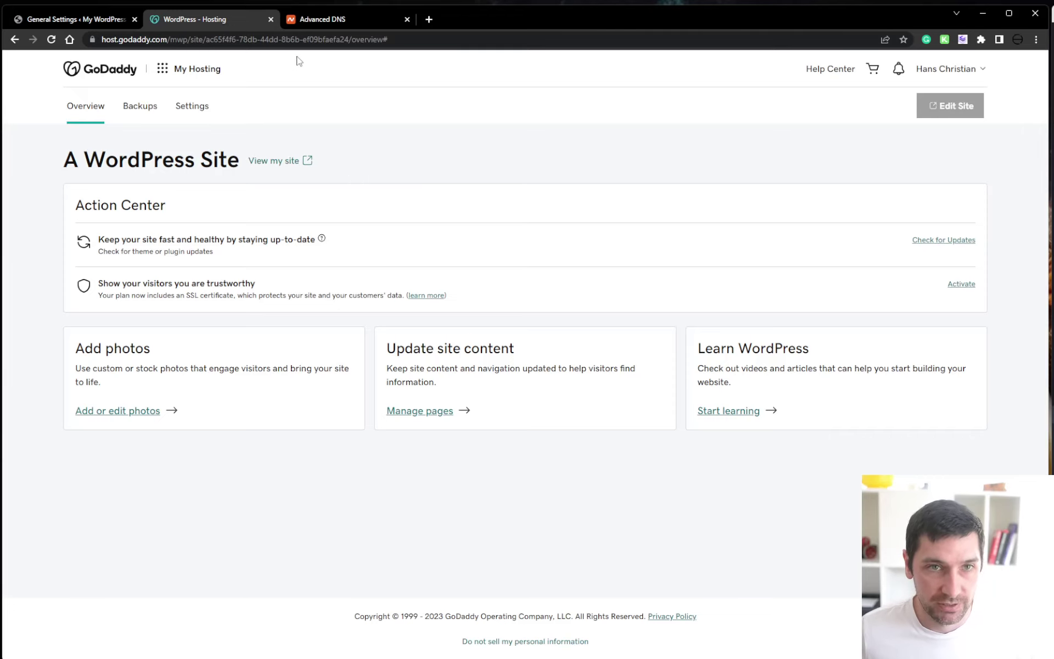
click(325, 21)
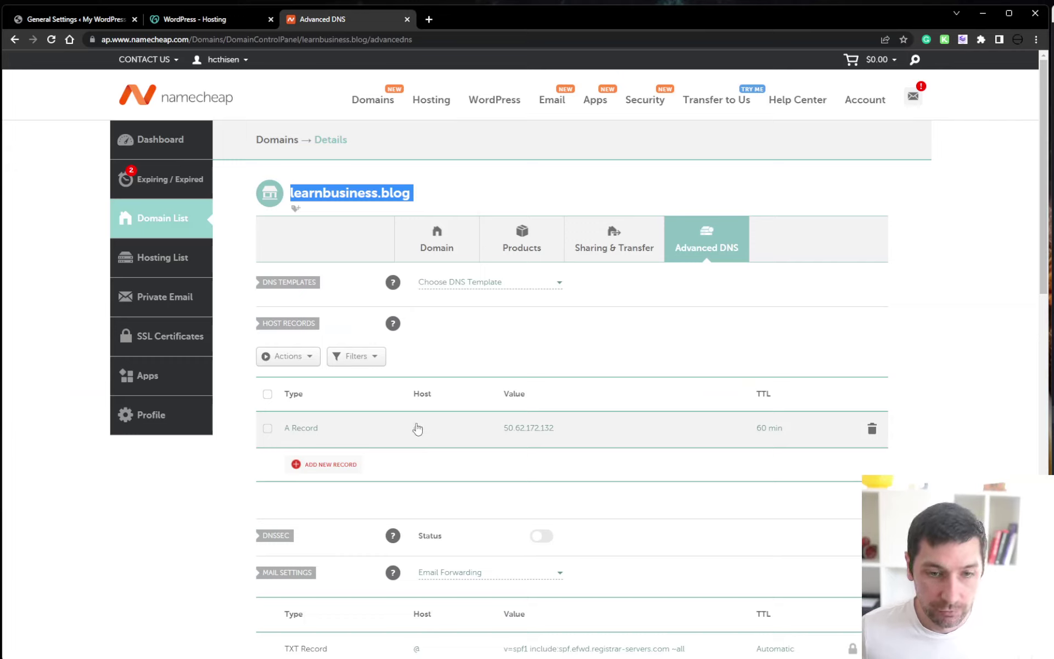
Try loading learnbuisness.blog in a new browser tab
click(429, 21)
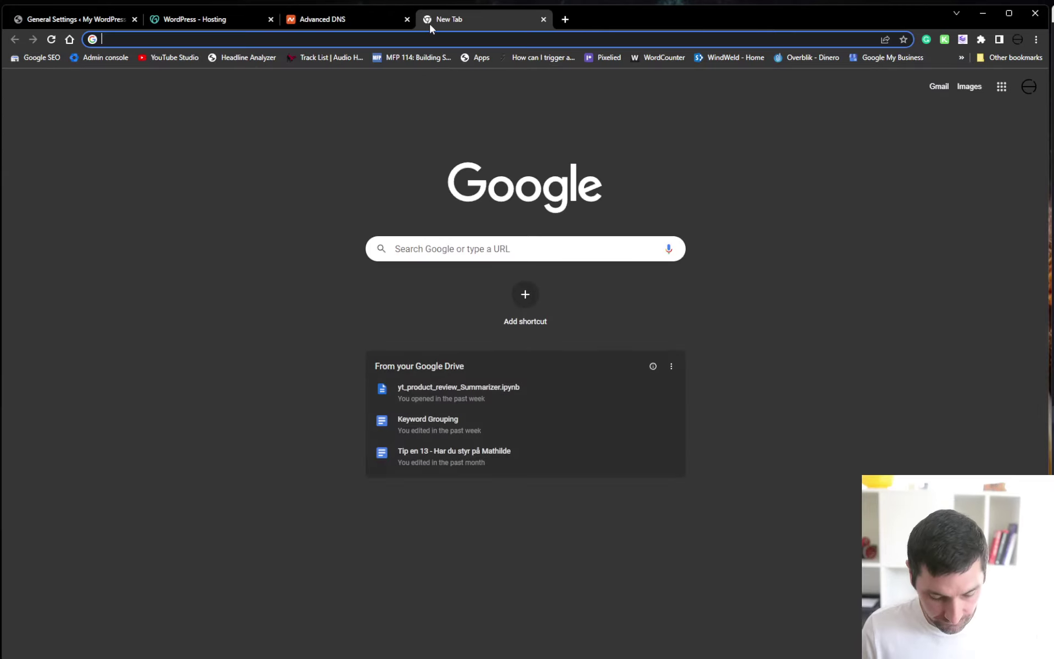
text(50.62.172.132)
key(ctrl+a)
key(BackSpace)
text(learnb)
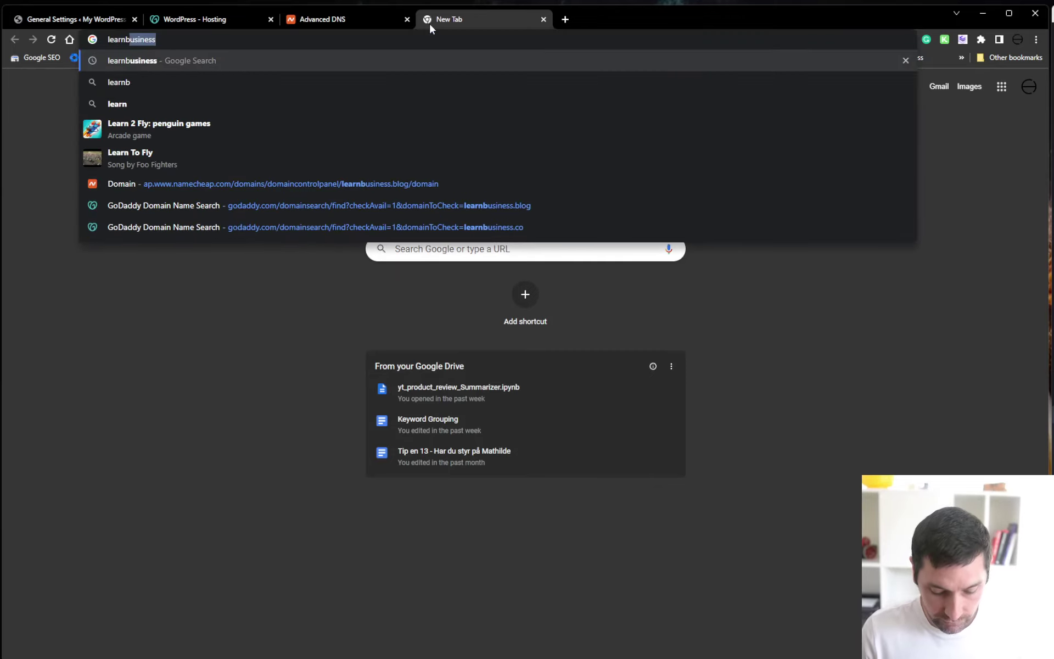
text(uisness)
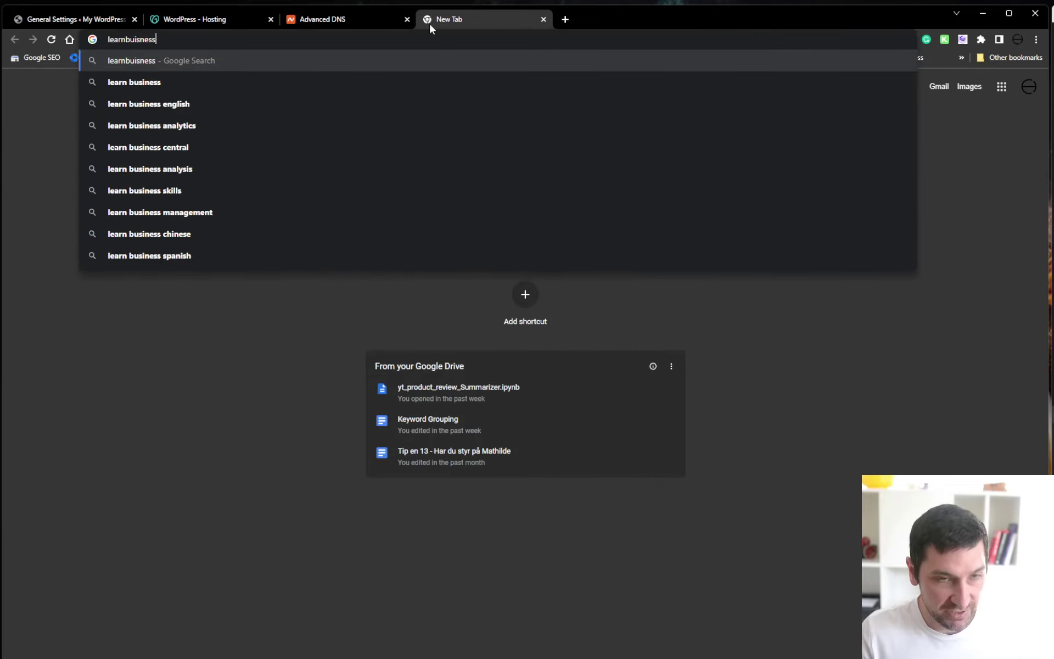
text(.blog)
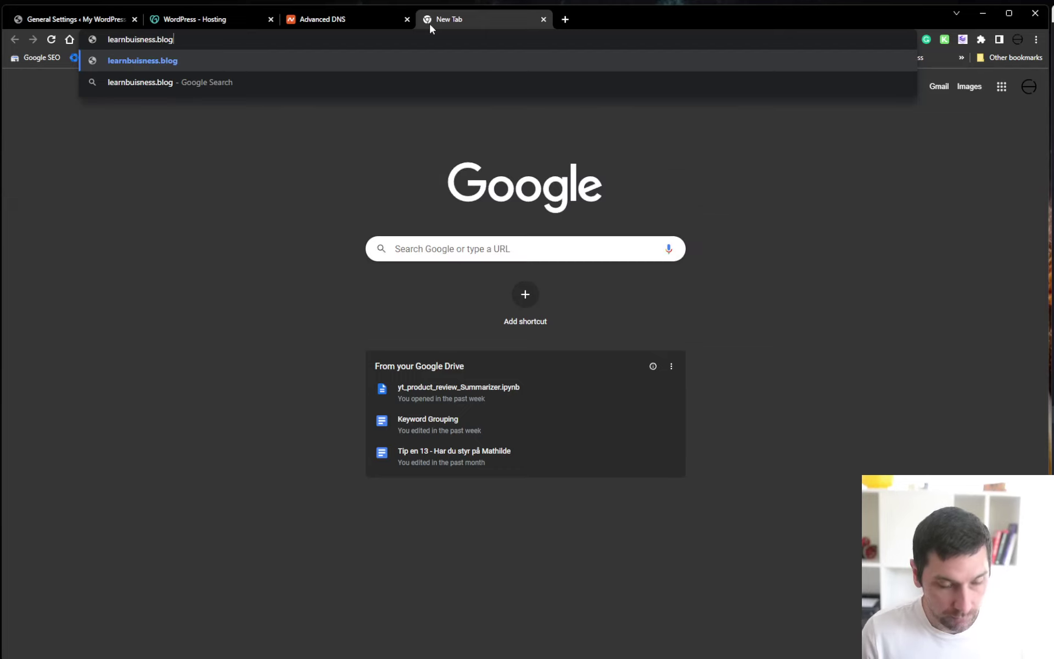
key(Return)
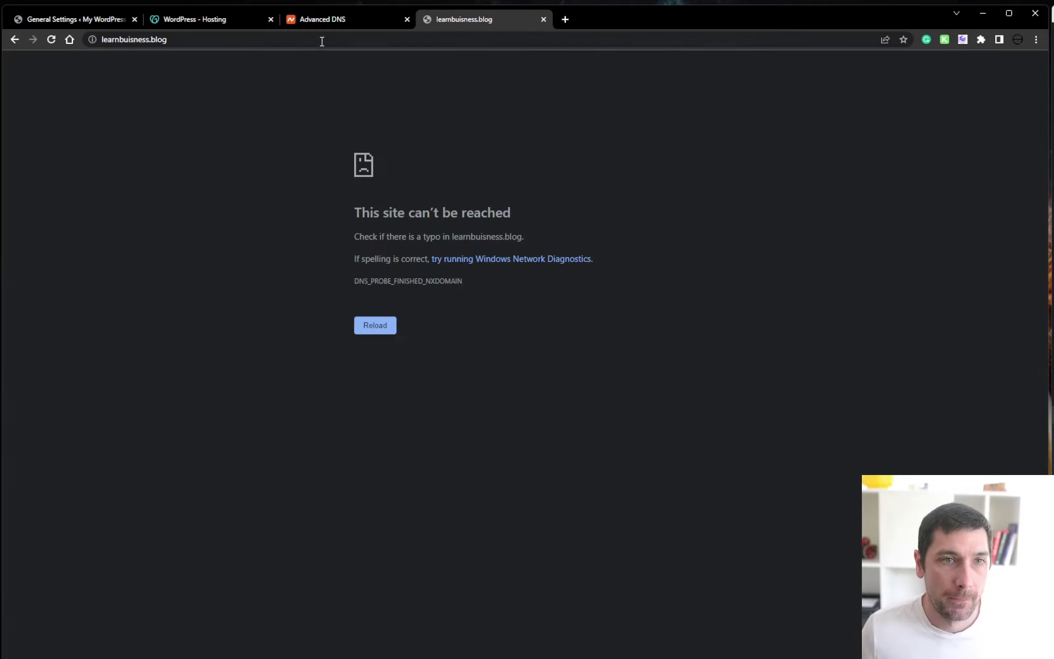
Prefix the address with 'info.', then go back to Namecheap's Advanced DNS tab
click(202, 39)
click(165, 39)
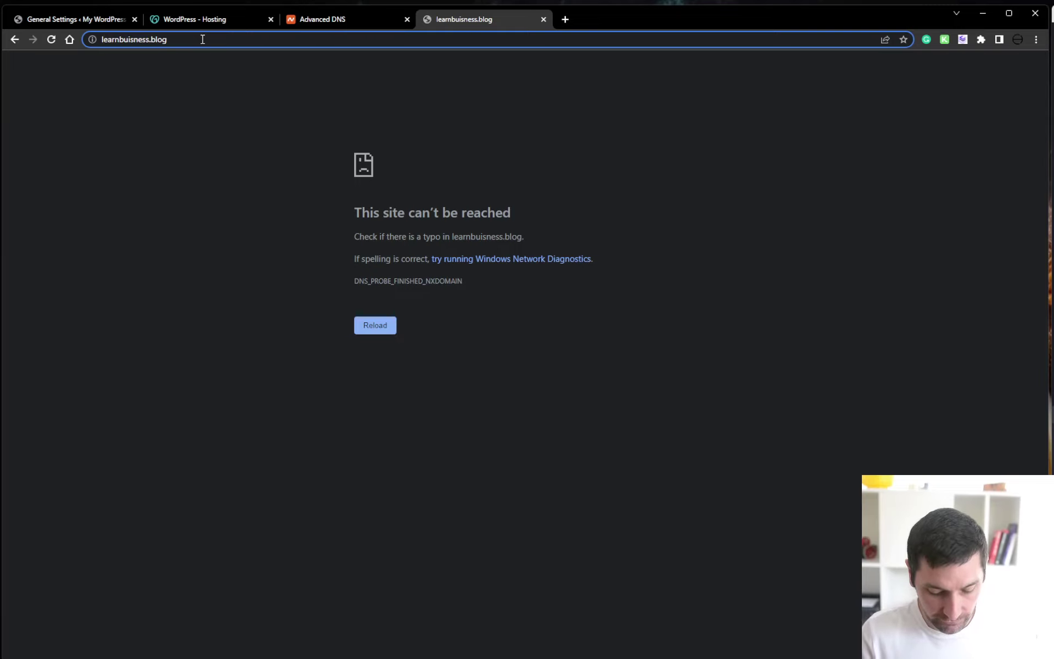
key(Home)
text(inf)
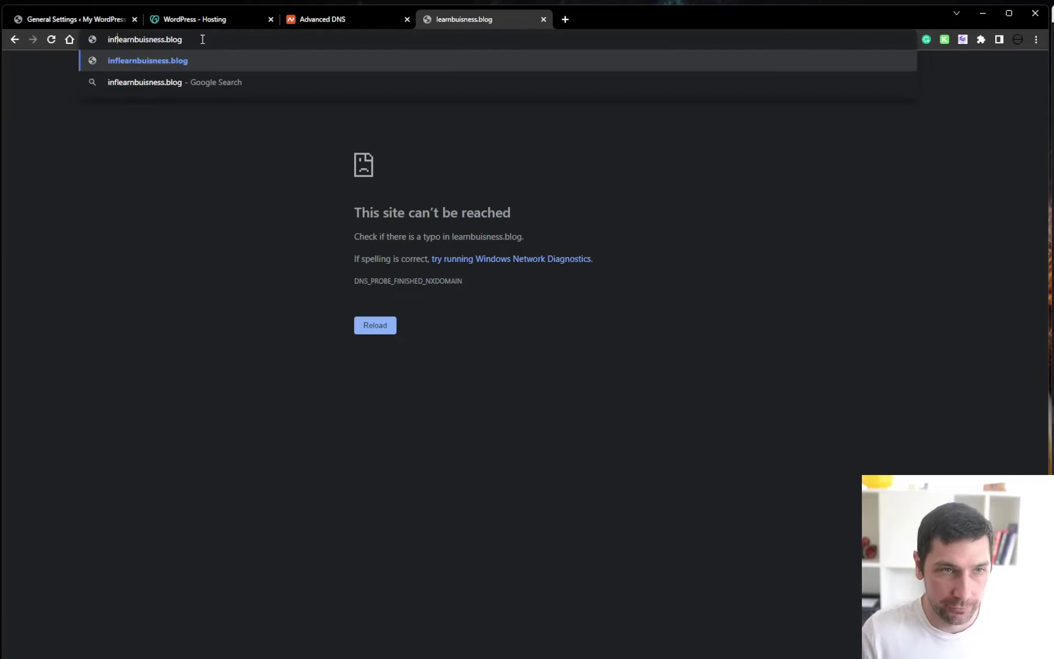
text(o.)
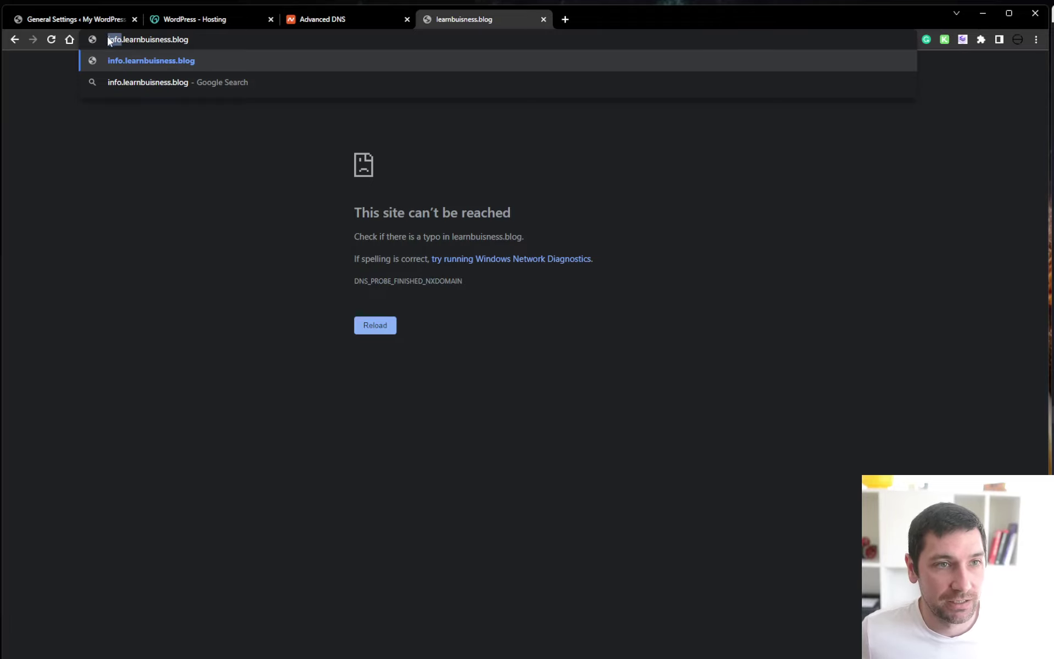
click(344, 15)
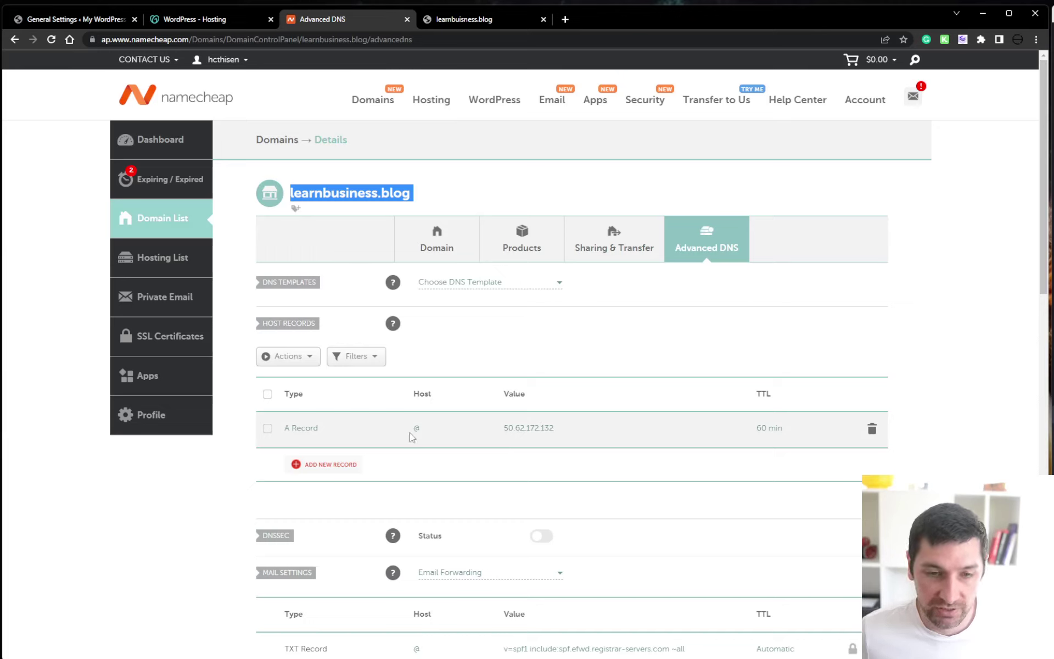
Draft a new A record with host info pointing to 50.62.172.132
click(305, 358)
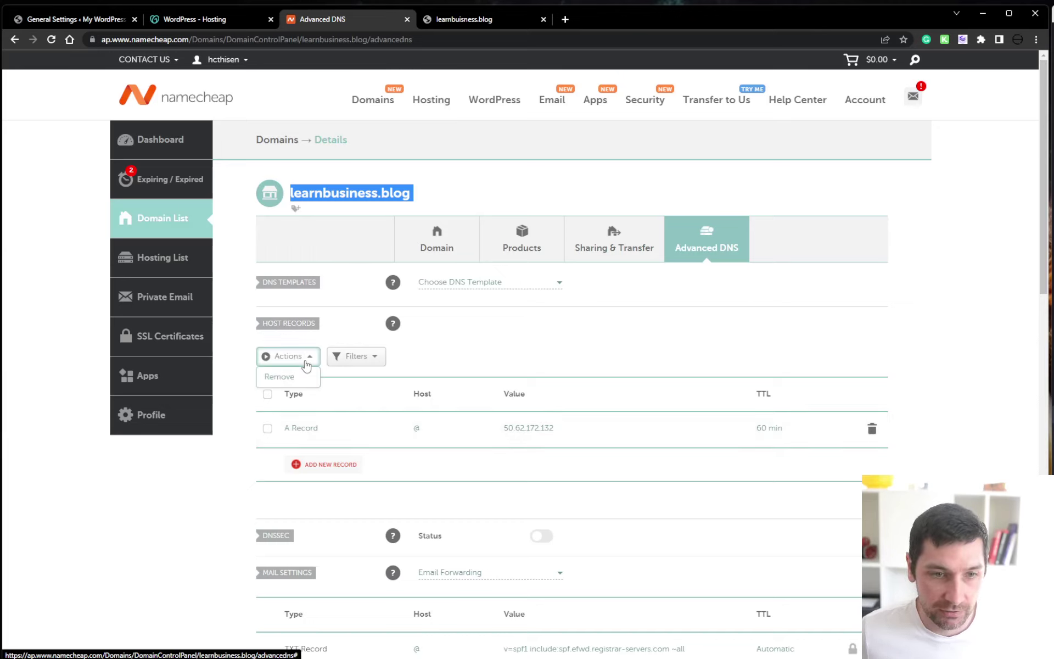
click(300, 376)
scroll(305, 315, down, 1)
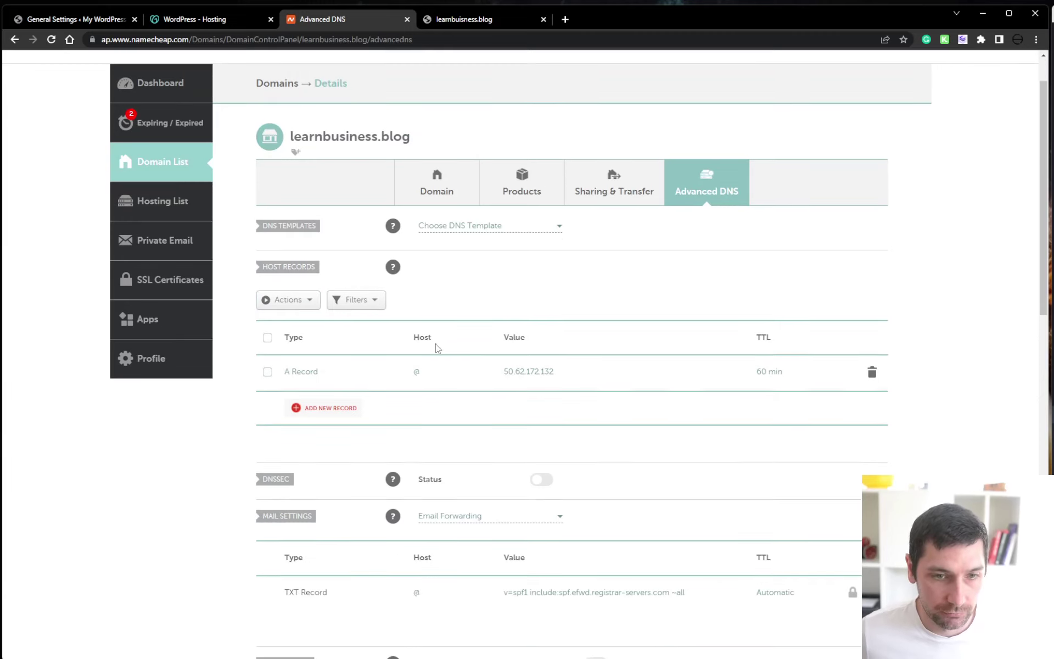
click(317, 416)
scroll(319, 412, down, 3)
click(324, 248)
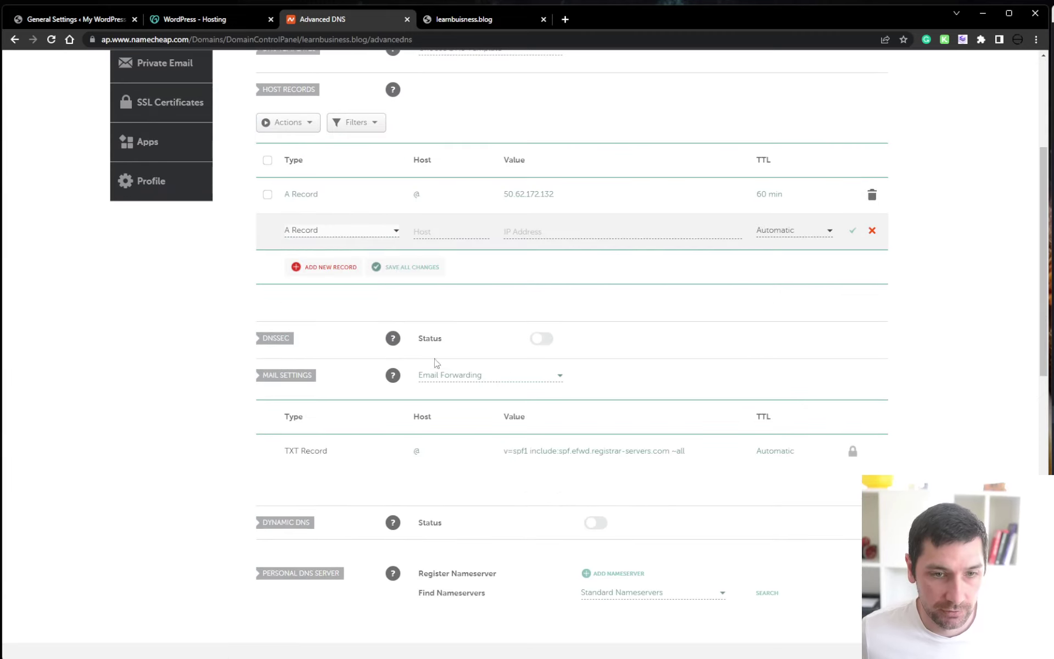
click(465, 233)
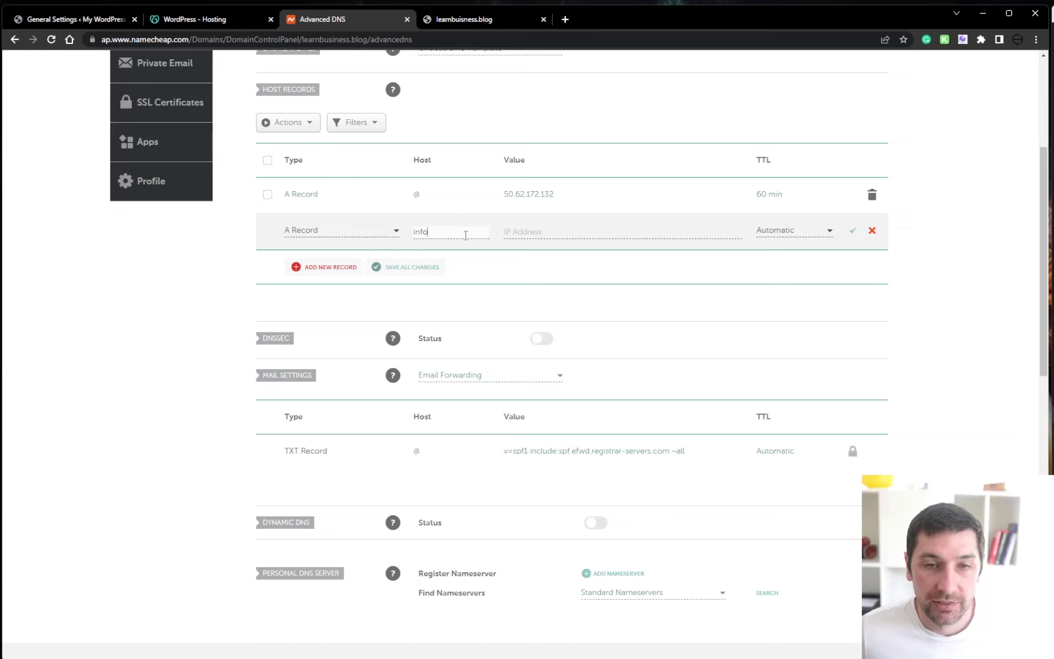
text(info)
click(529, 231)
drag(571, 200, 478, 205)
key(ctrl+c)
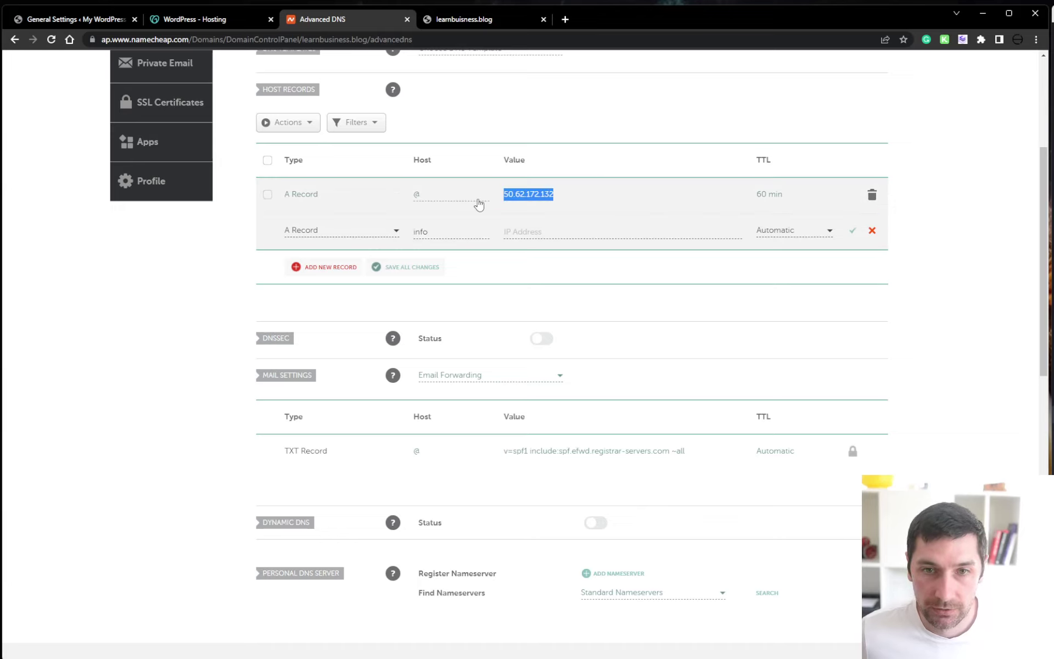
click(569, 231)
key(ctrl+v)
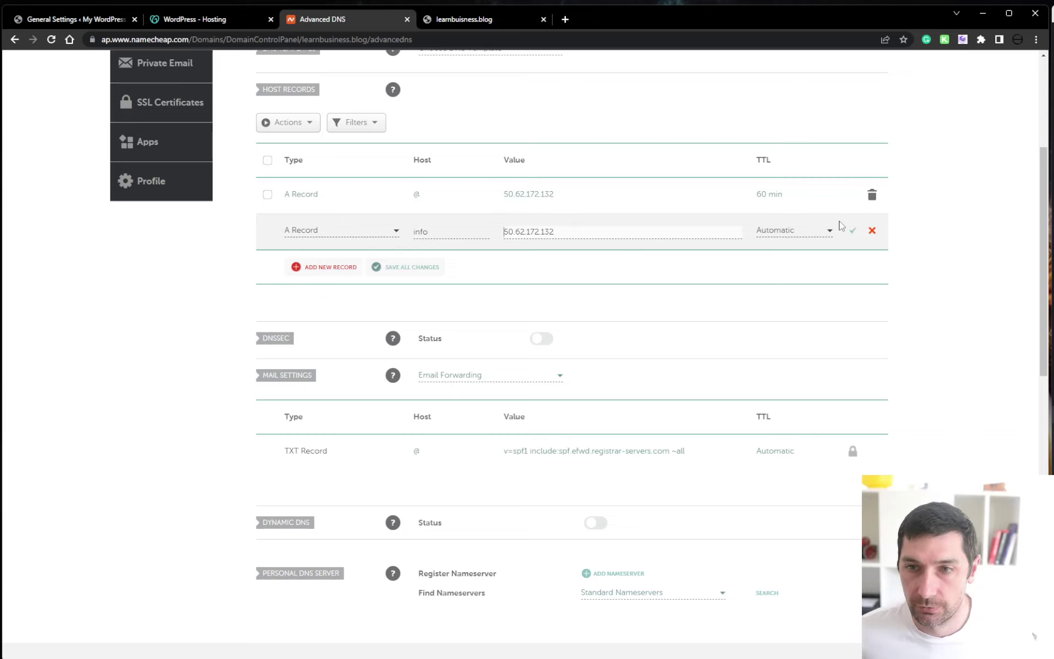
Set the draft record's TTL to 60 min, then discard it and go to GoDaddy
click(815, 232)
click(805, 266)
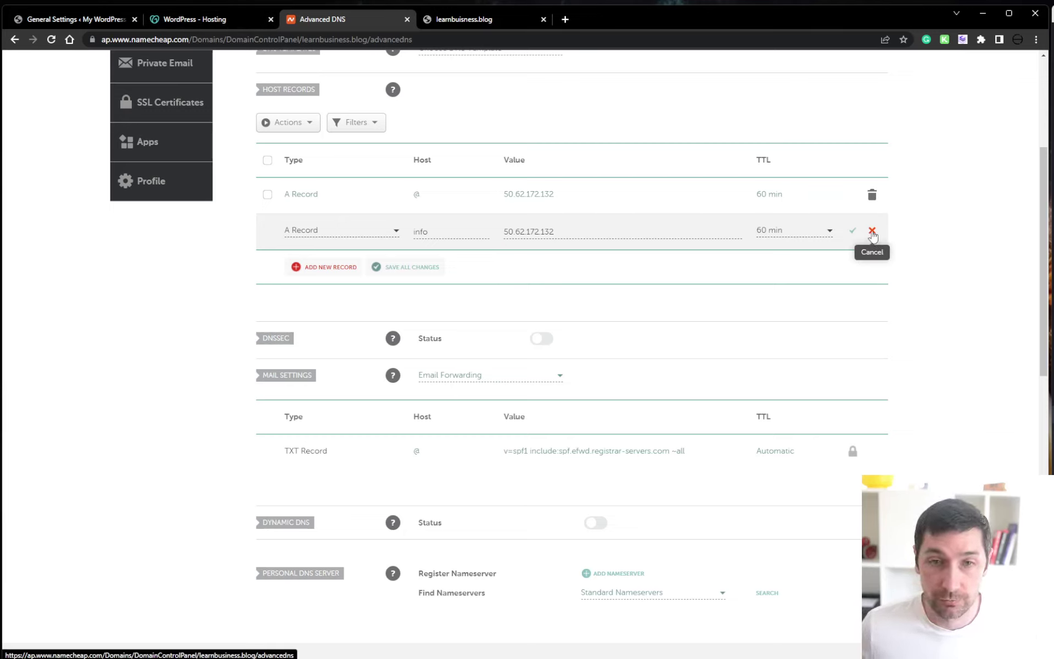
click(872, 231)
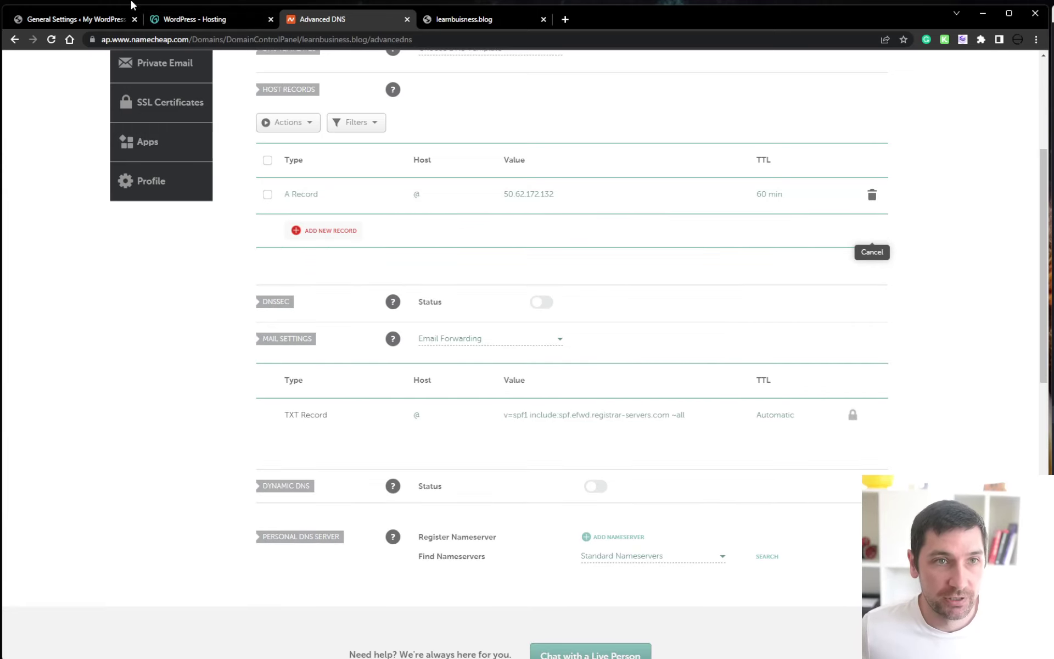
click(195, 19)
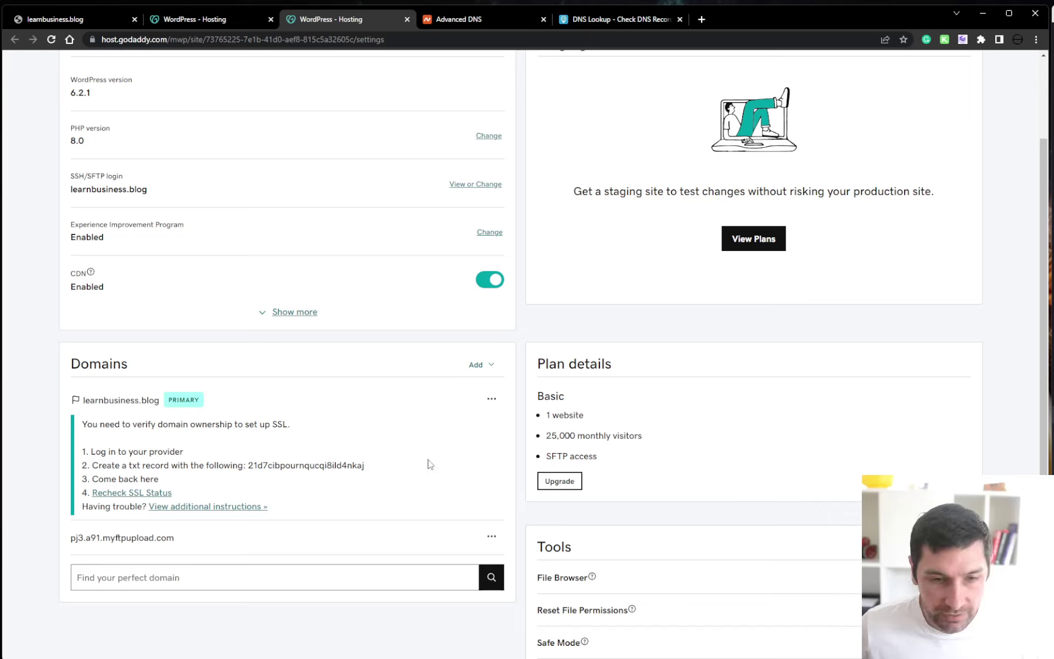
Copy GoDaddy's TXT verification code from step 2 and return to Namecheap's DNS records
drag(73, 362, 281, 500)
drag(110, 424, 288, 423)
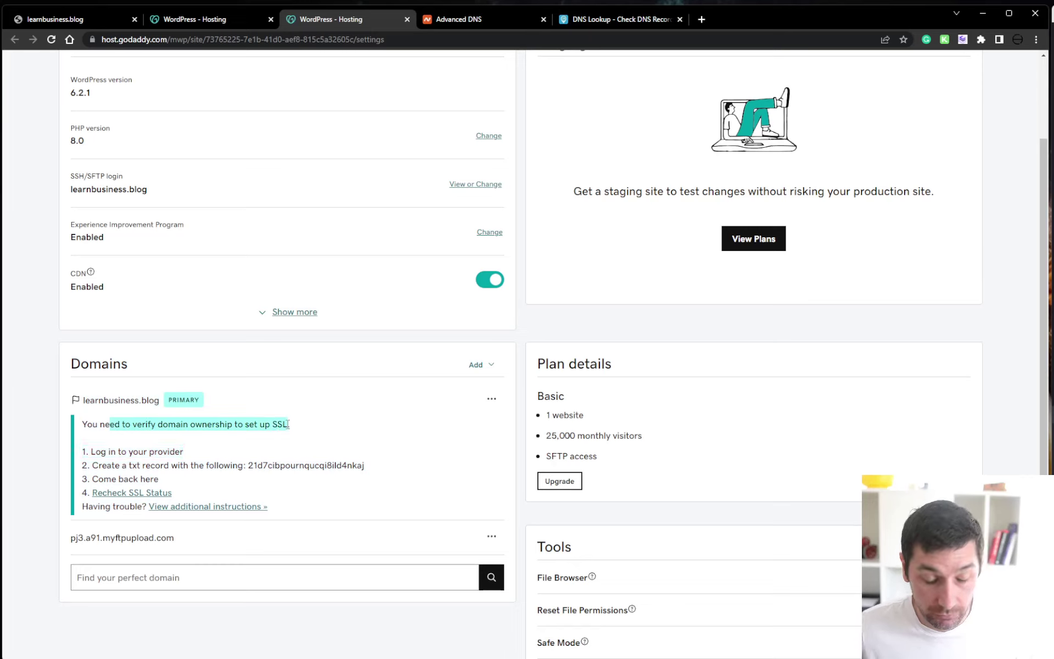
double_click(132, 465)
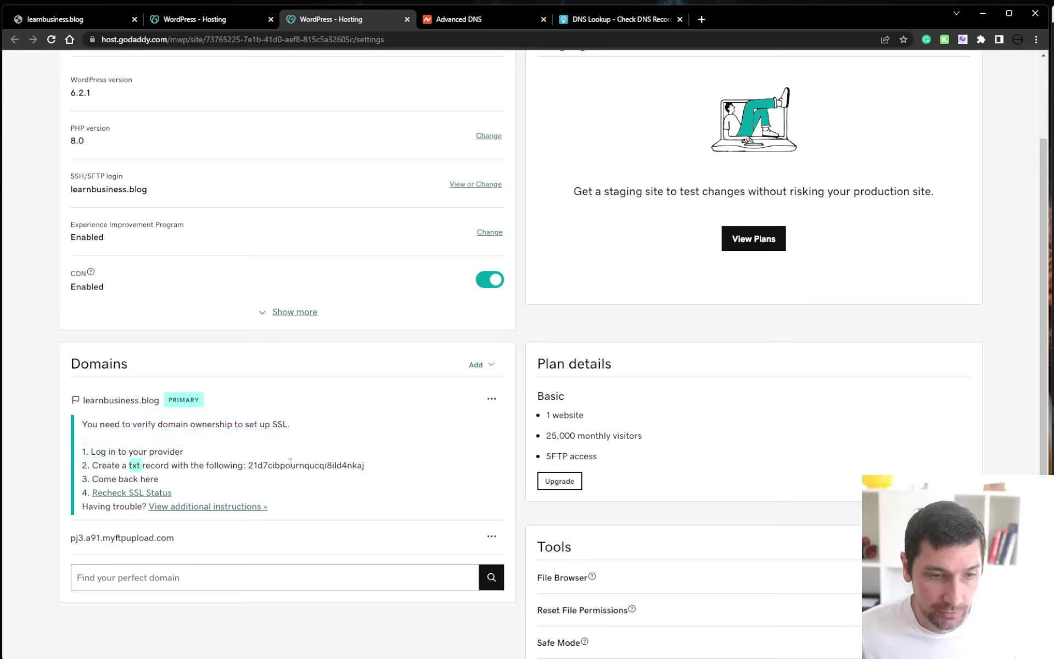
double_click(308, 466)
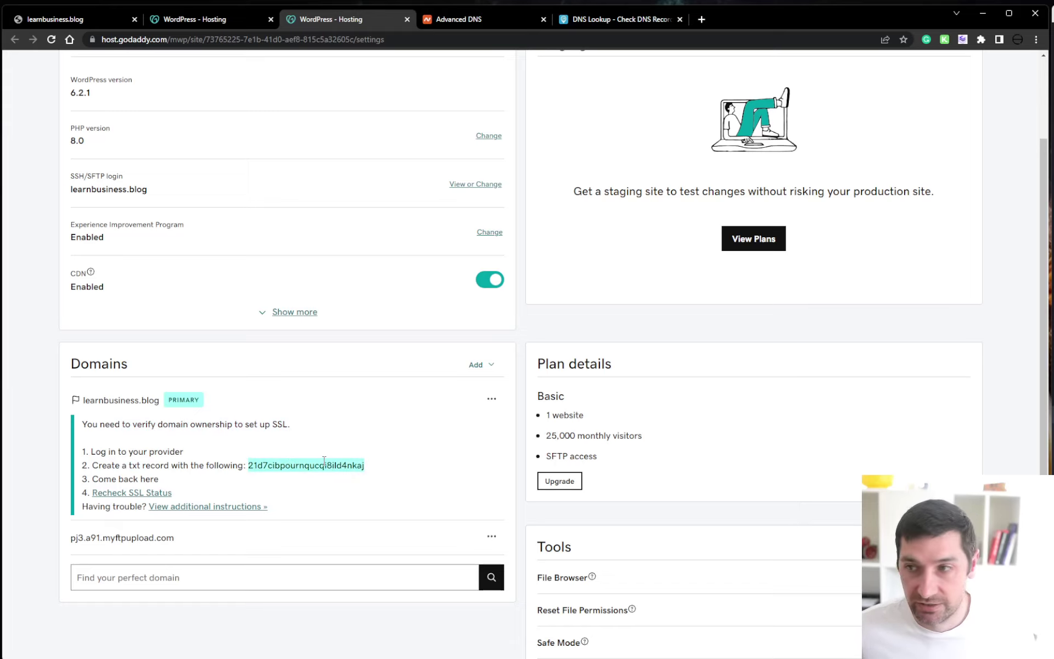
click(489, 21)
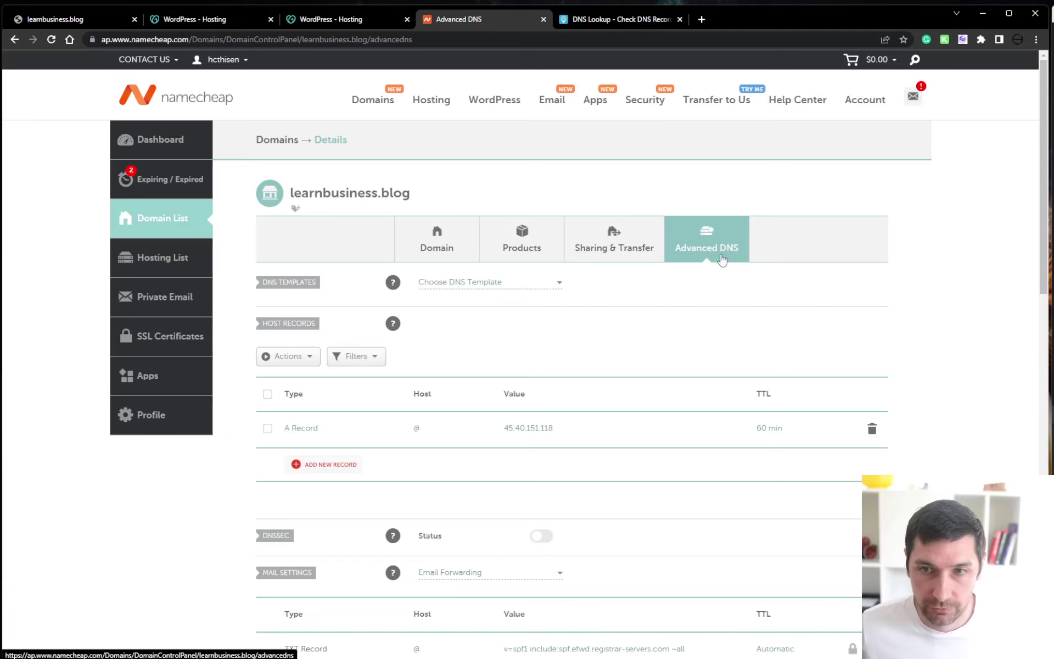
Add a TXT Record with GoDaddy's verification code as its value, checking it against GoDaddy
scroll(730, 261, down, 2)
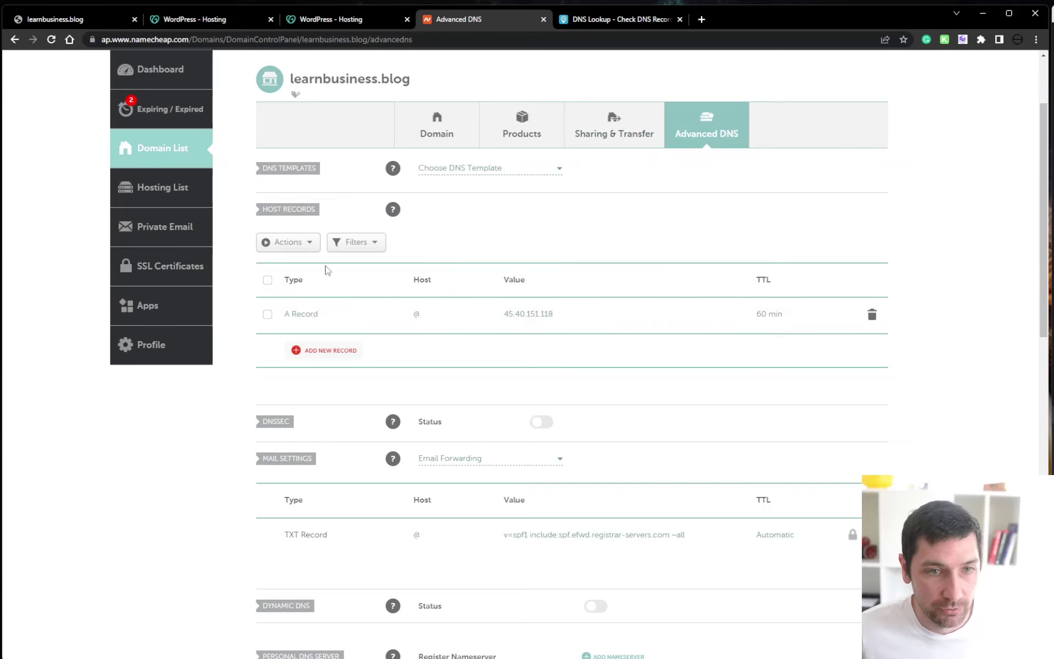
click(330, 352)
scroll(364, 364, down, 2)
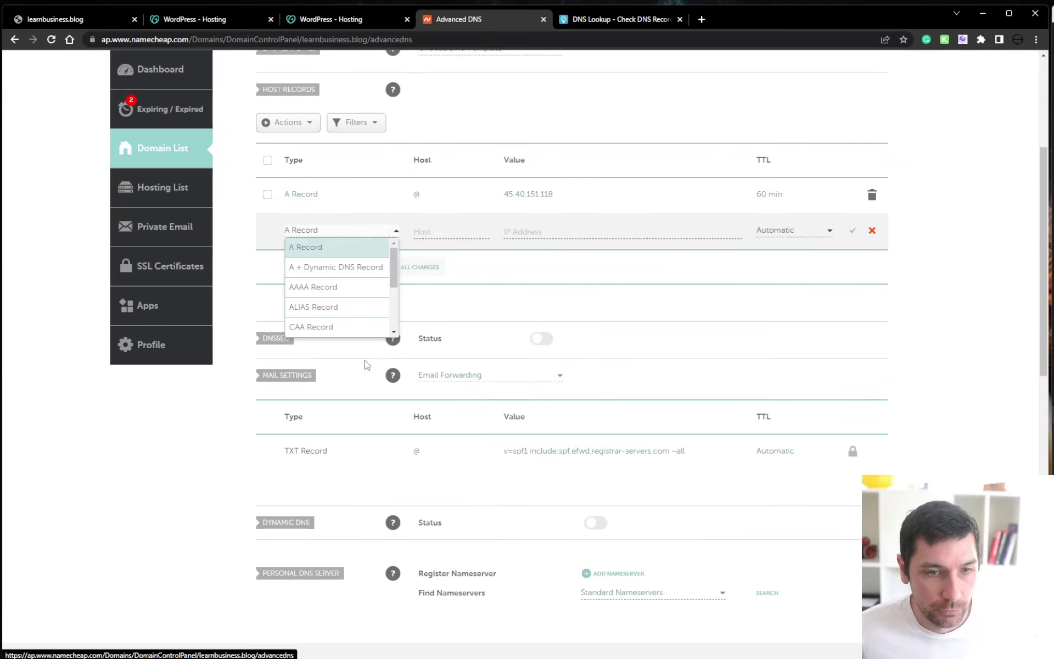
drag(394, 261, 398, 308)
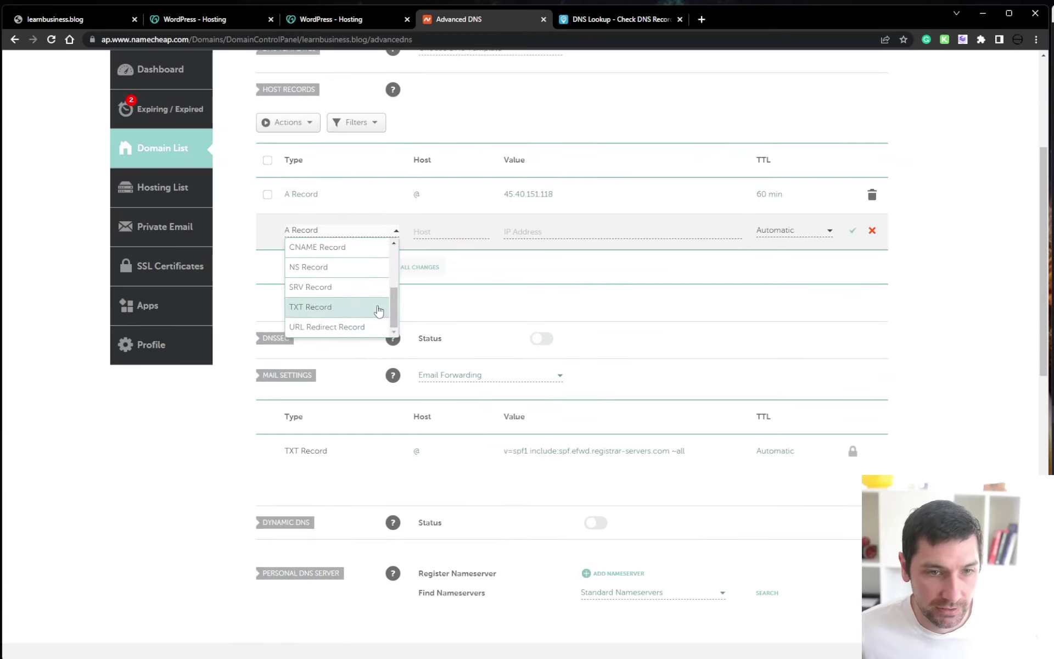
click(375, 306)
click(579, 235)
key(ctrl+v)
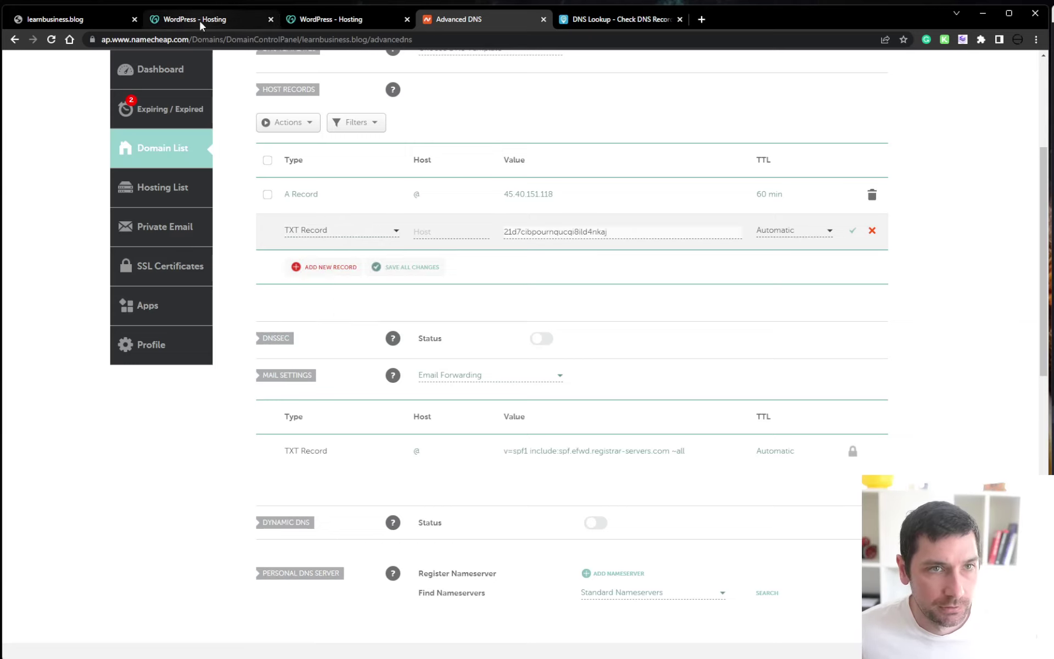
click(218, 22)
click(324, 22)
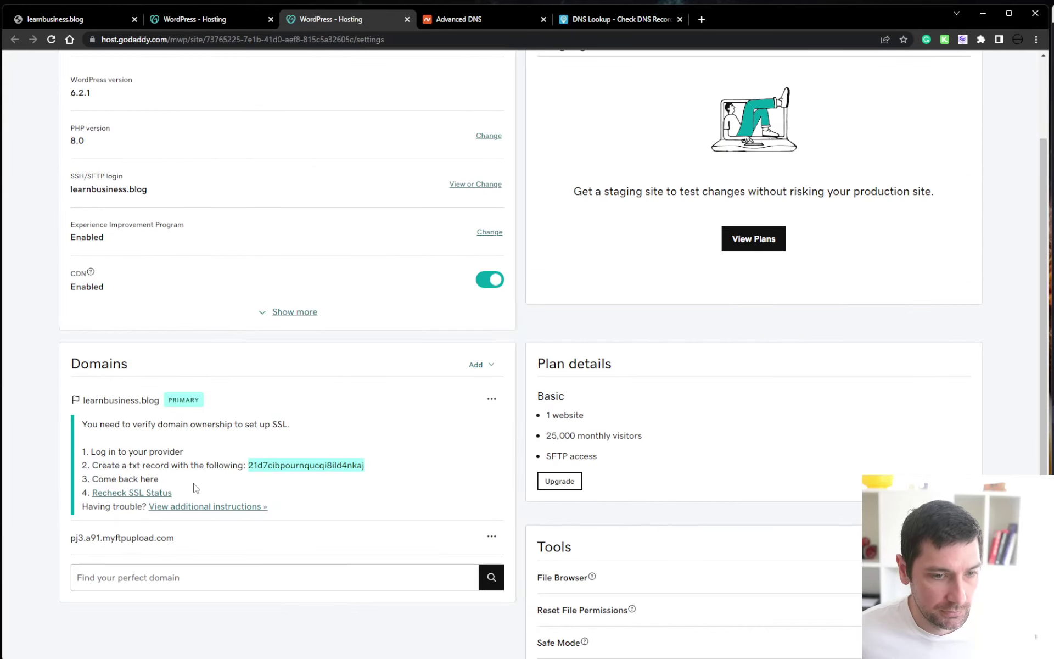
click(486, 18)
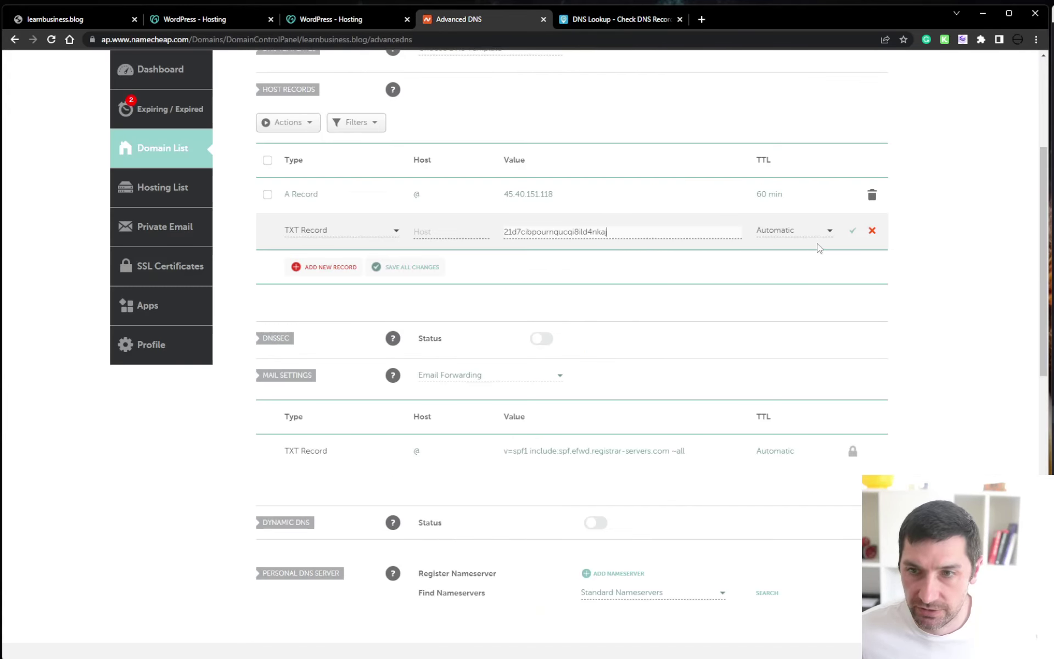
Set the TXT record's host to @ and save it
click(852, 230)
click(465, 228)
text(@)
click(989, 292)
click(853, 230)
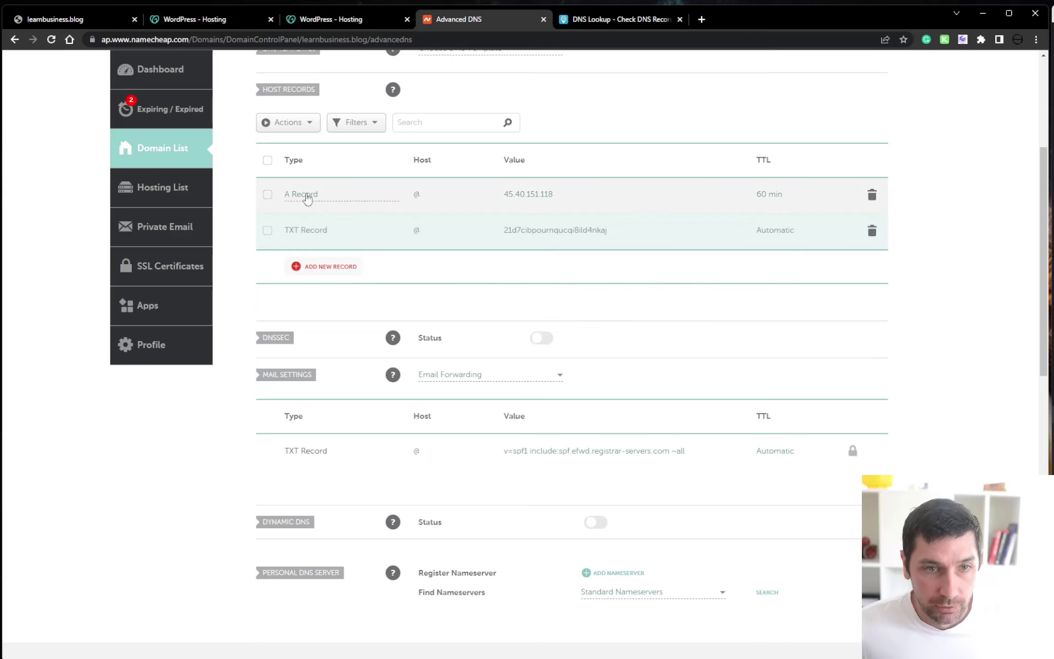
Close the duplicate tab, recheck SSL status until verified, then close the WordPress dashboard tab
click(302, 21)
click(271, 20)
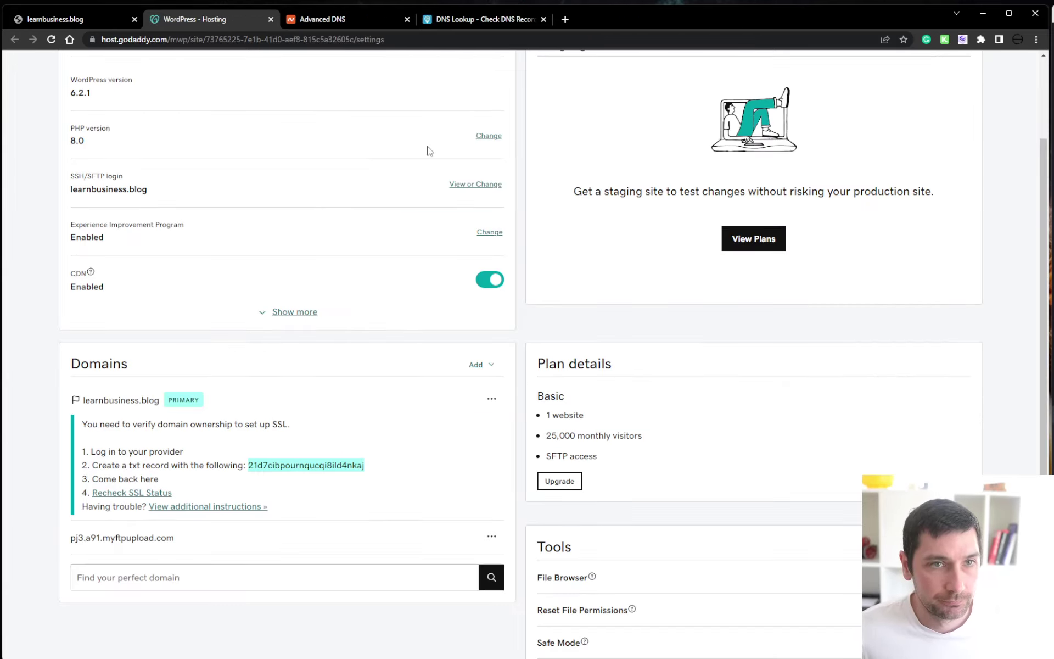
click(120, 493)
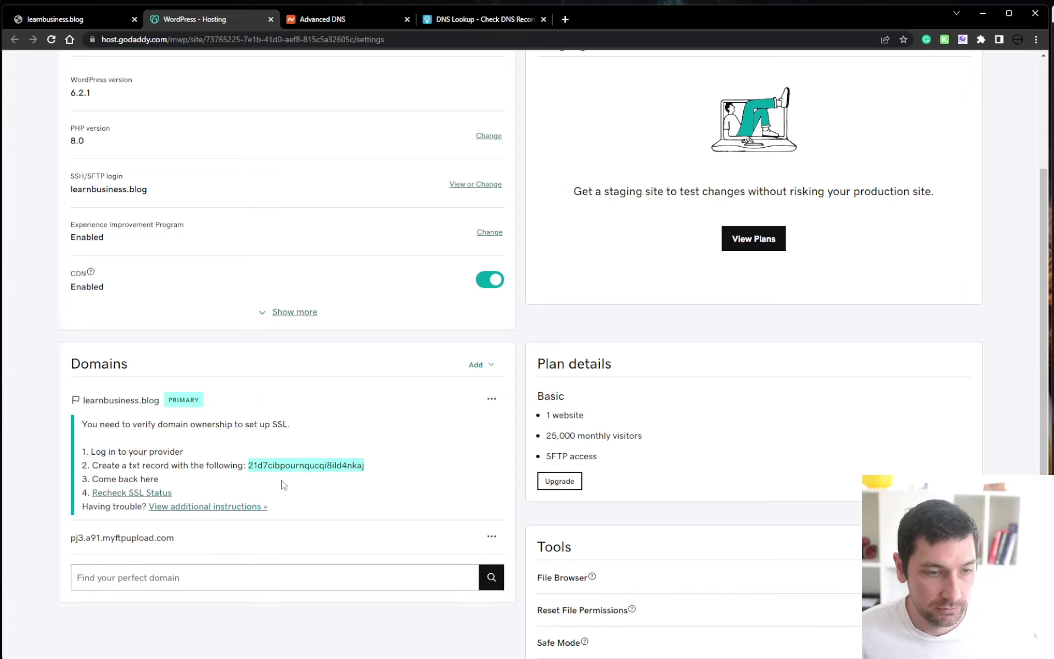
click(158, 493)
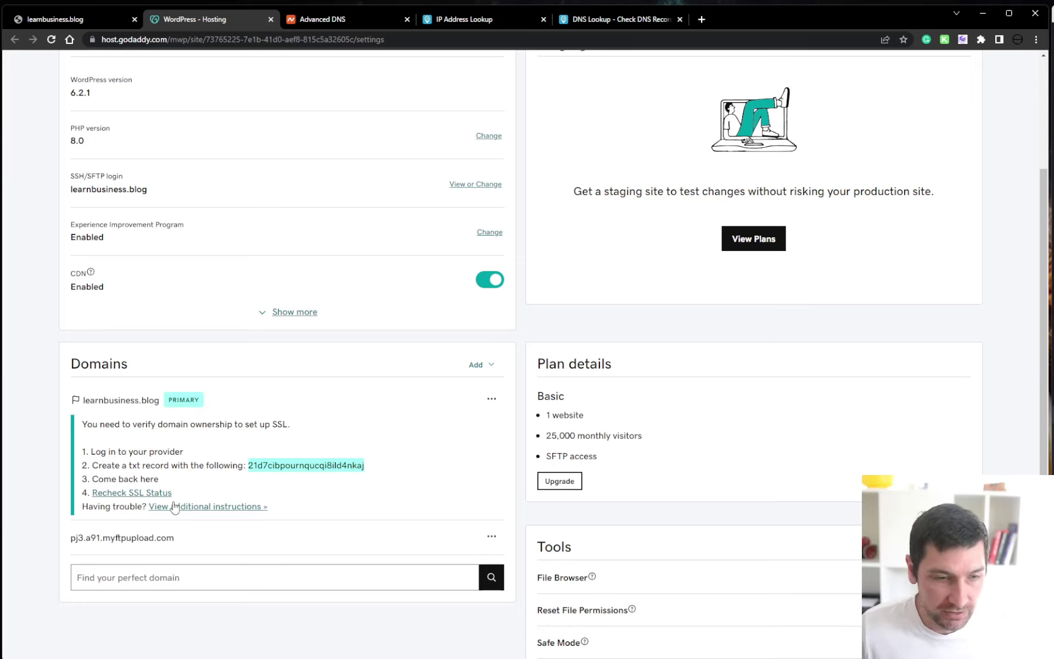
click(147, 493)
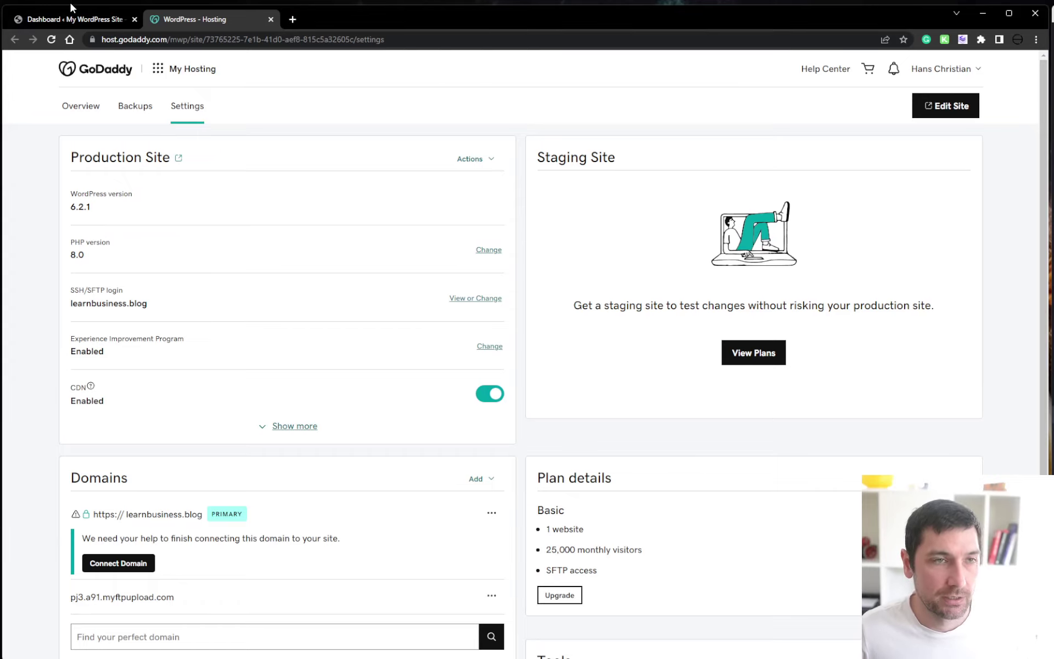
click(134, 19)
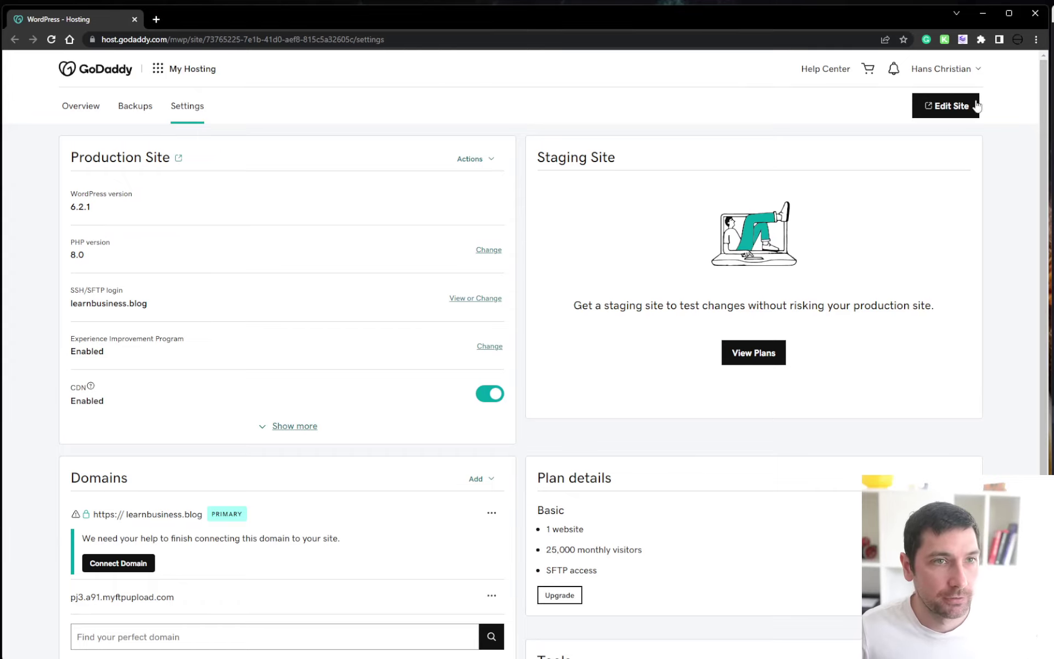
Launch the site from WordPress admin and view the live learnbusiness.blog homepage in a new tab
click(945, 106)
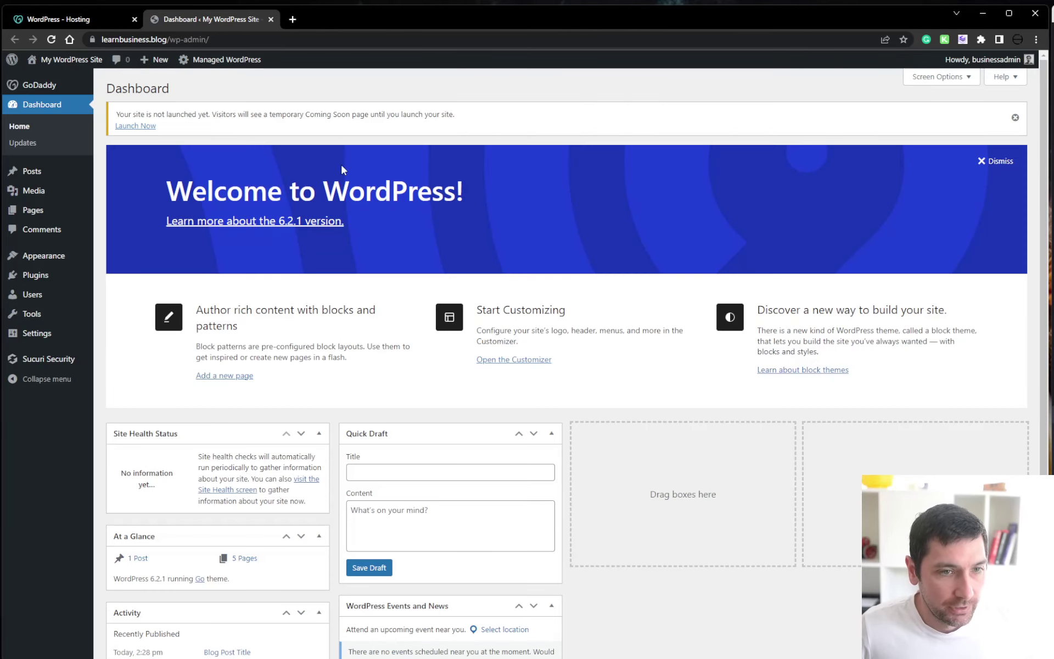
click(1015, 117)
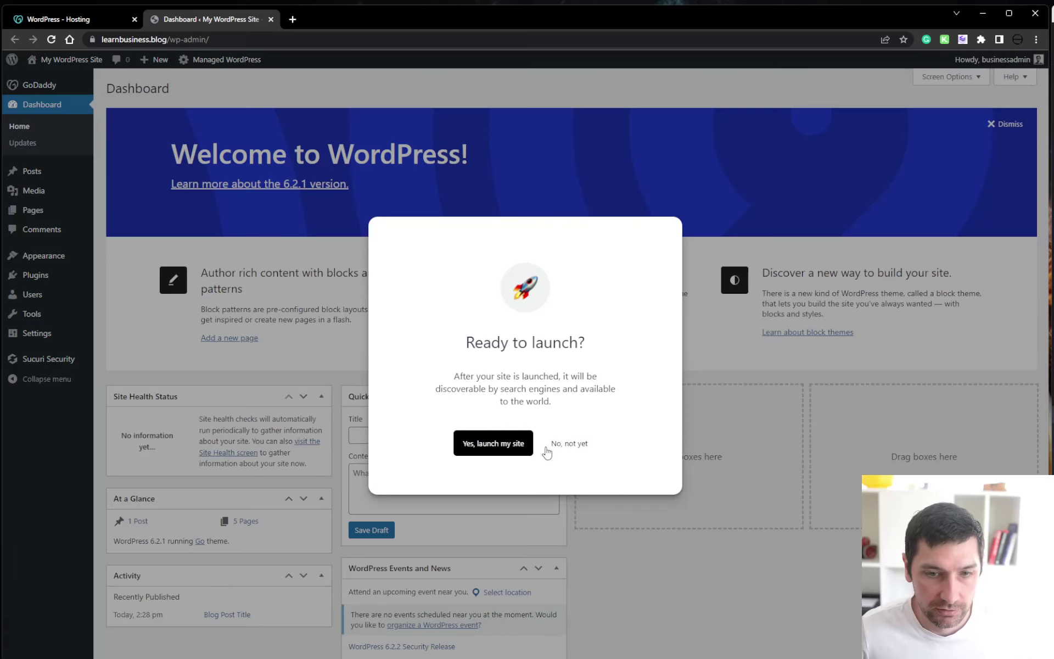
click(511, 449)
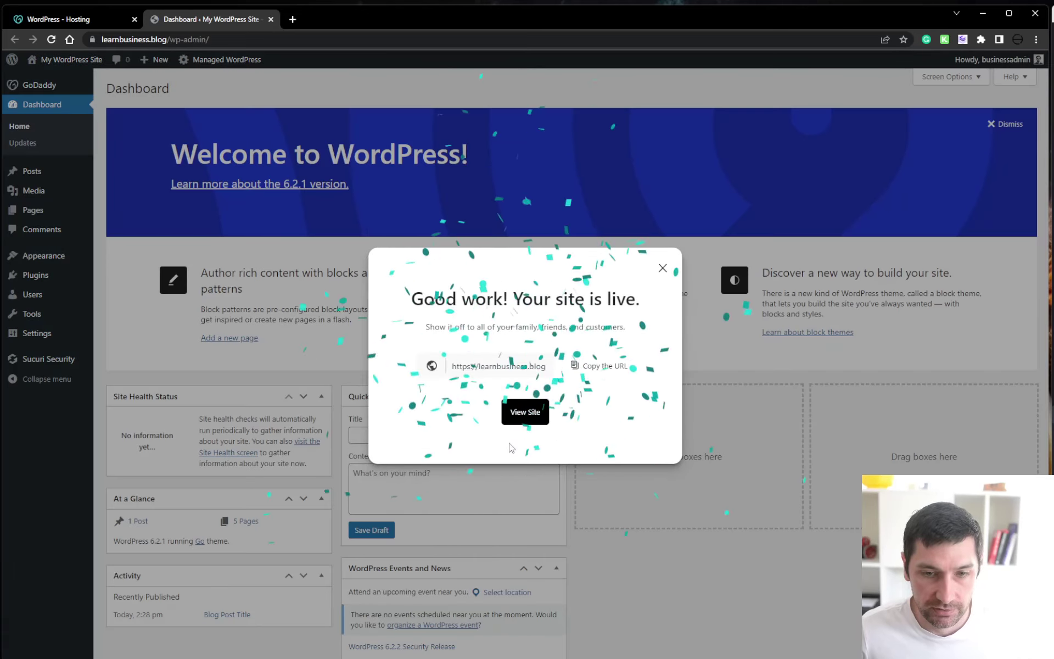
click(526, 412)
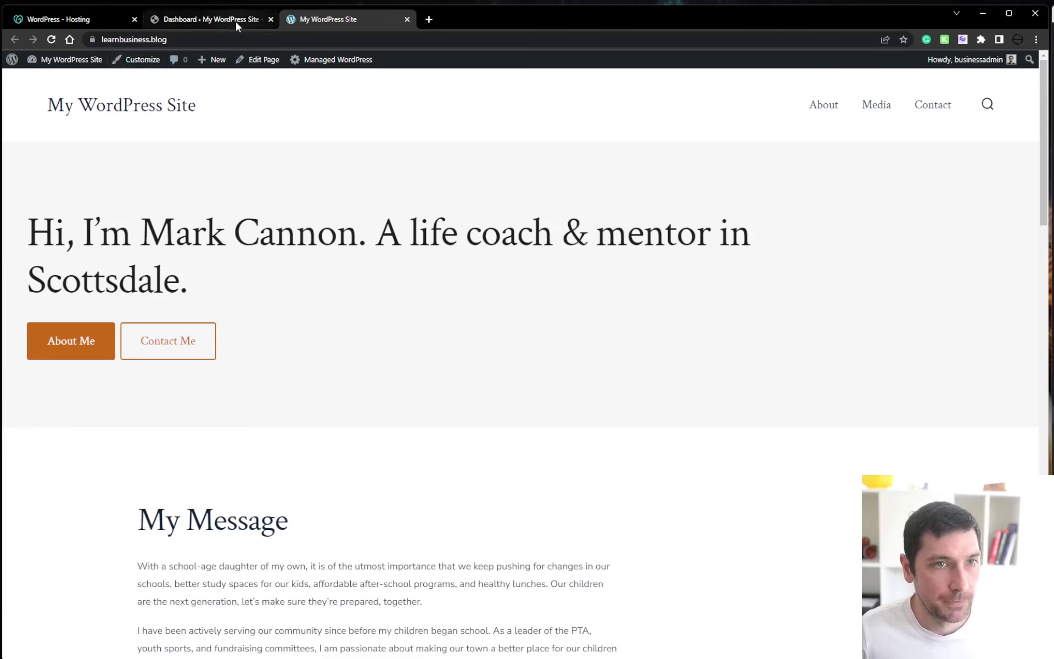
Load the live site's URL in an Incognito window and scroll through the homepage
click(235, 38)
key(ctrl+c)
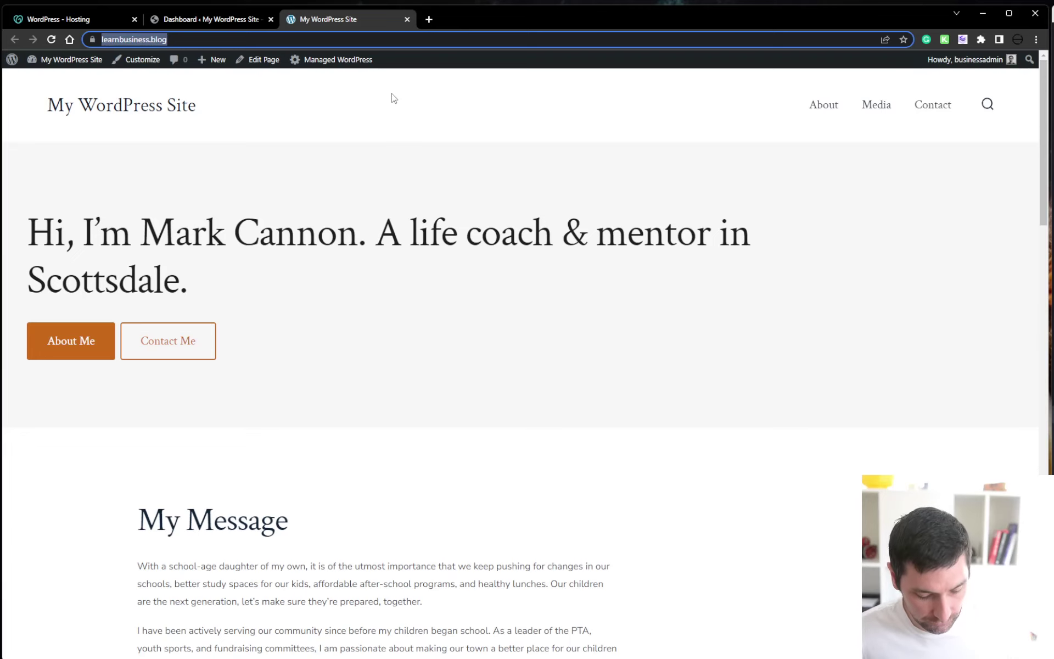
key(ctrl+shift+n)
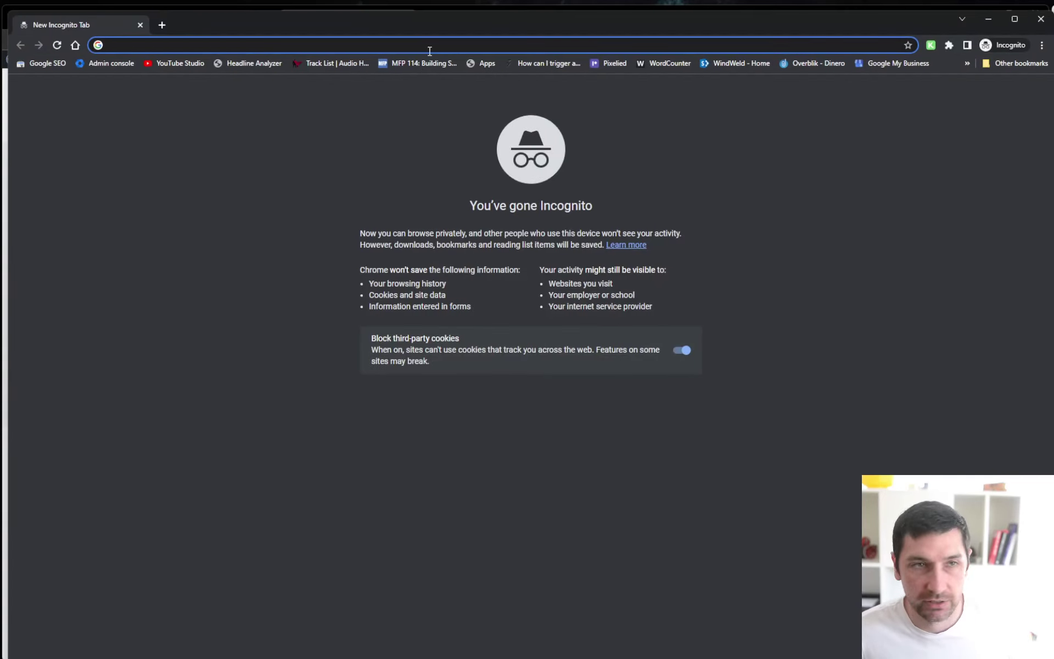
key(ctrl+v)
key(Return)
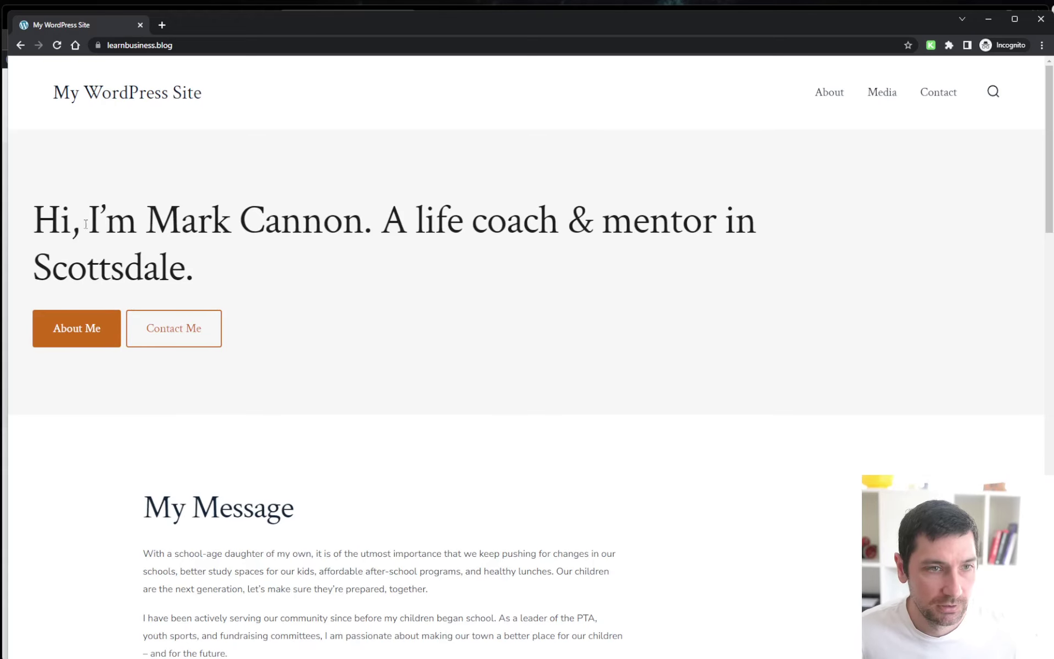
drag(61, 221, 211, 220)
scroll(436, 226, down, 3)
scroll(436, 227, down, 20)
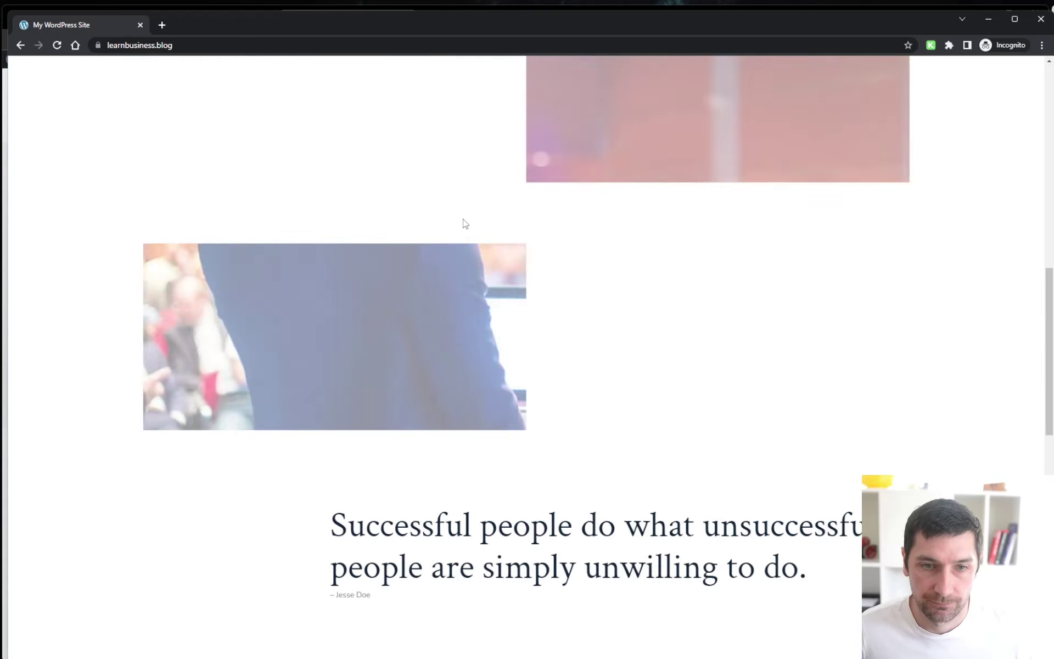
scroll(602, 258, up, 15)
scroll(538, 222, up, 10)
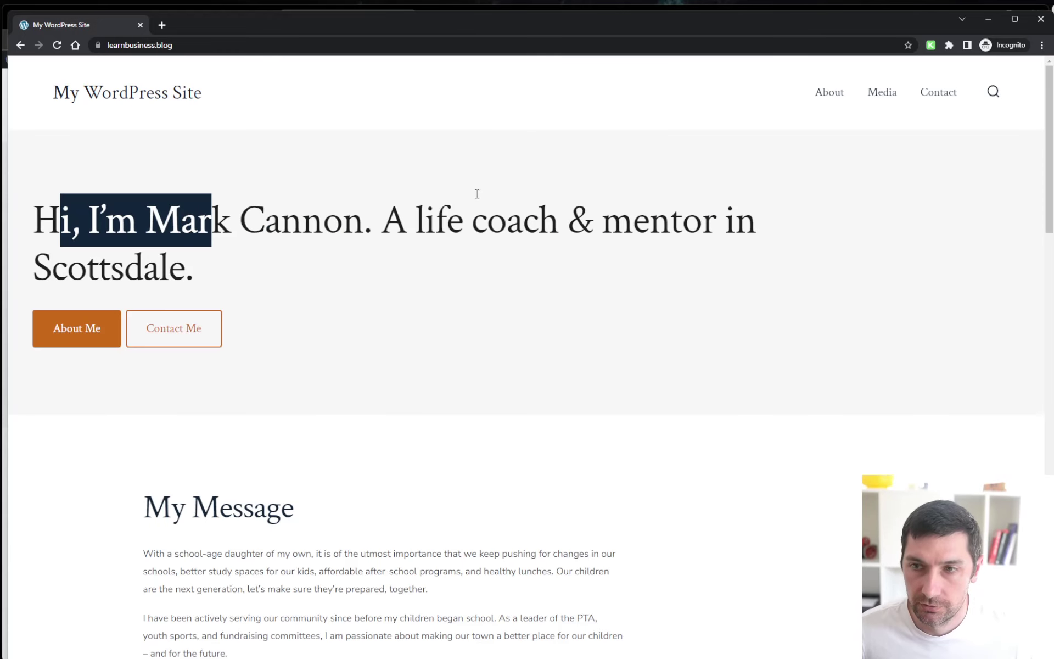
Close the Incognito window and site tab, and dismiss the site-is-live message
click(1041, 21)
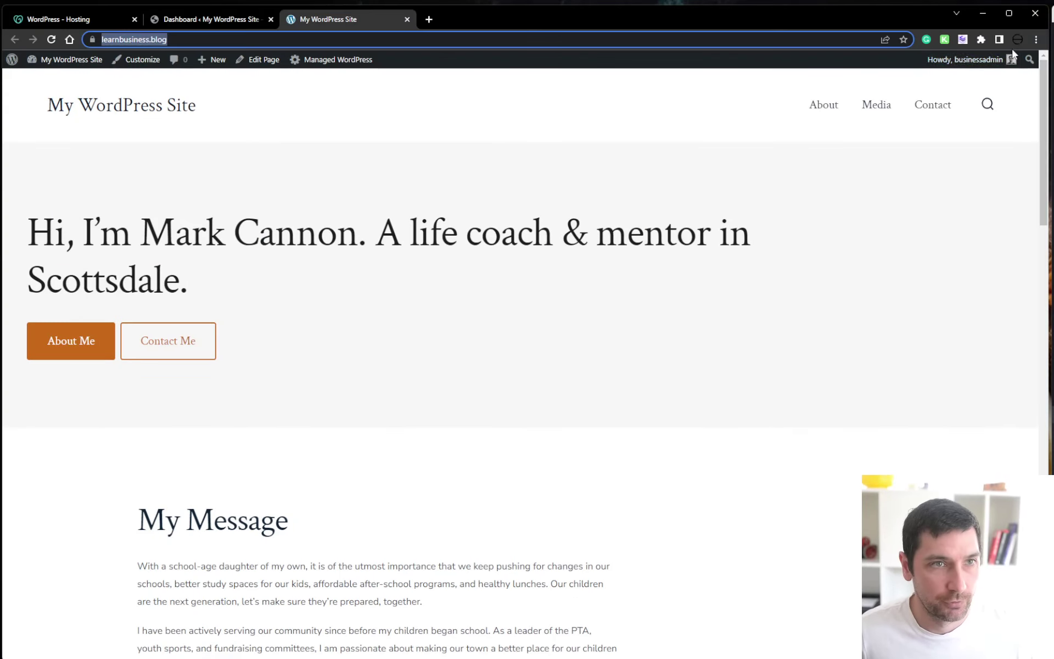
click(406, 19)
click(661, 265)
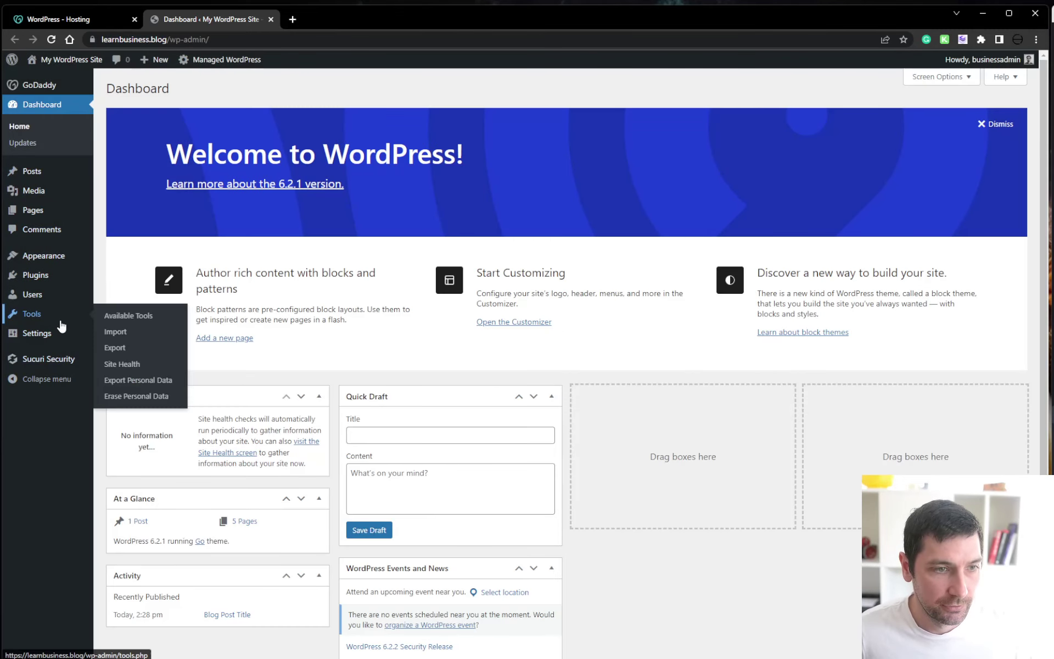
Open the Permalink Settings page from the Settings menu
mouse_move(68, 338)
mouse_move(51, 362)
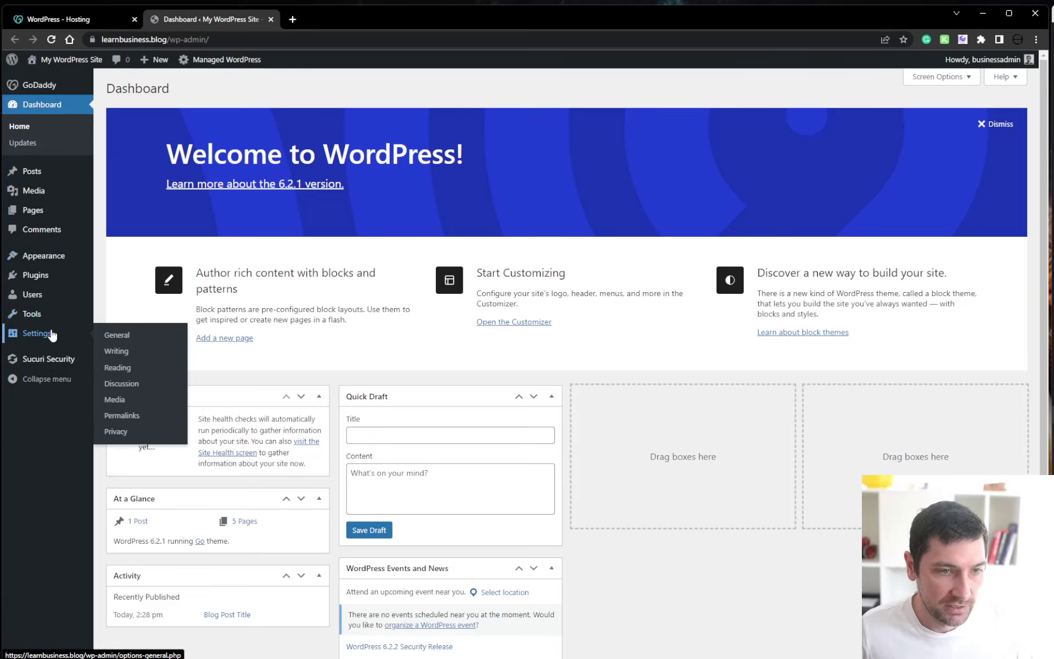
click(126, 415)
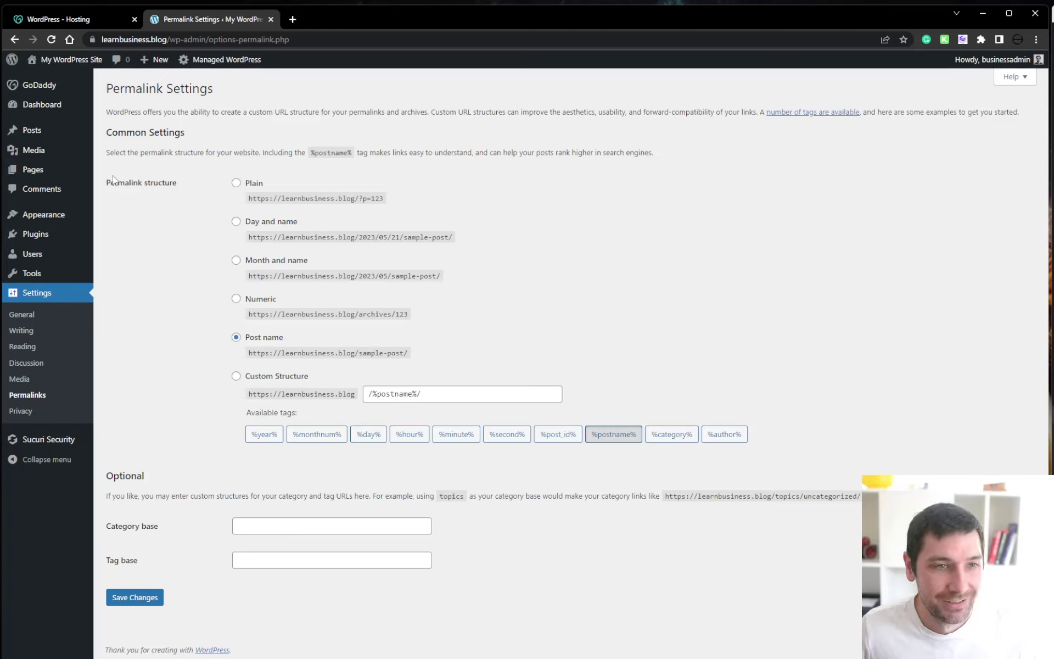
Compare the Plain (?p=123) and Post name URL formats, confirming Post name (/%postname%/) is selected
drag(107, 183, 183, 184)
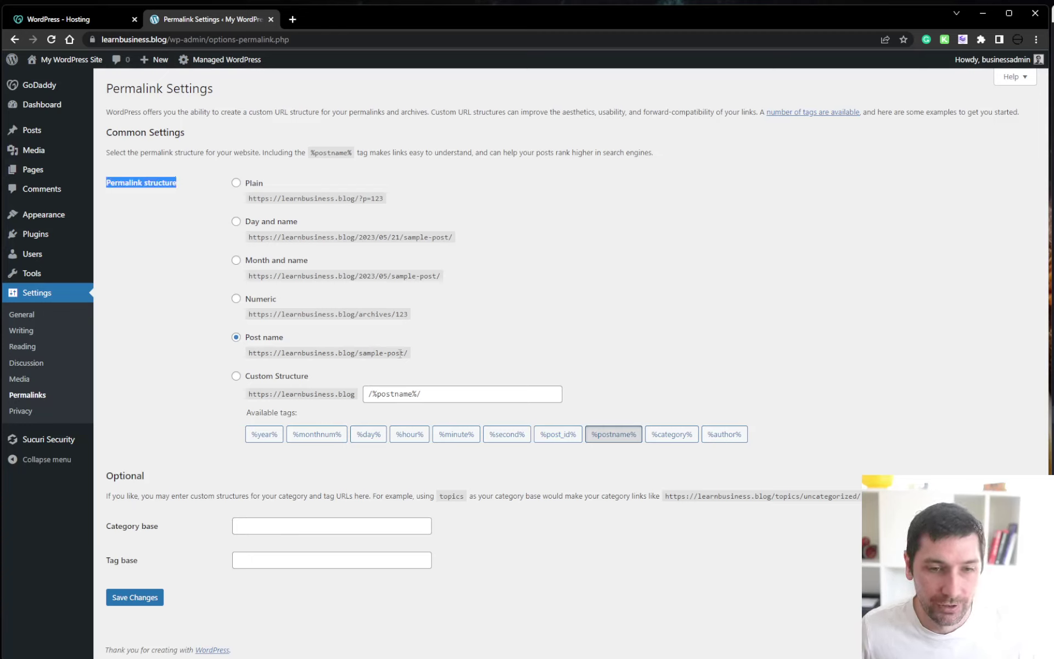
drag(409, 353, 242, 339)
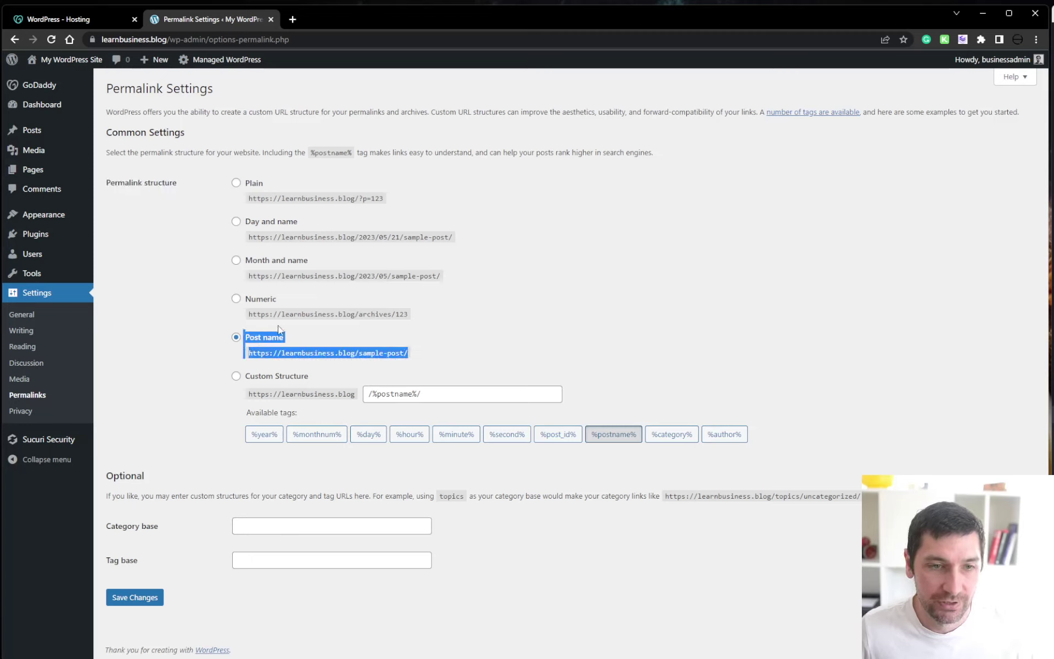
click(252, 351)
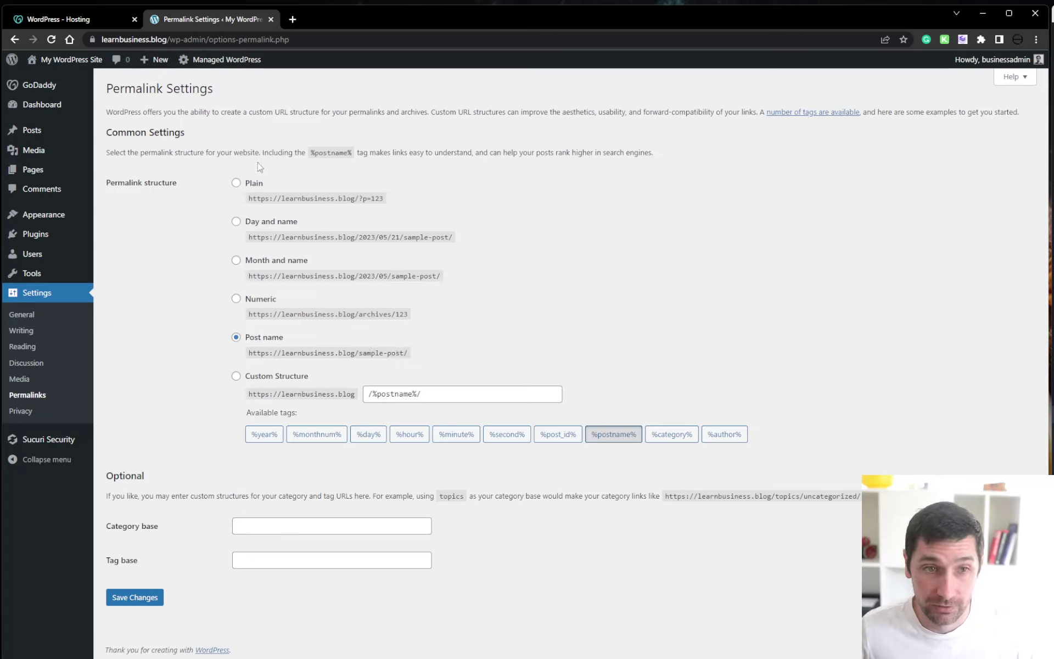
drag(384, 199, 245, 178)
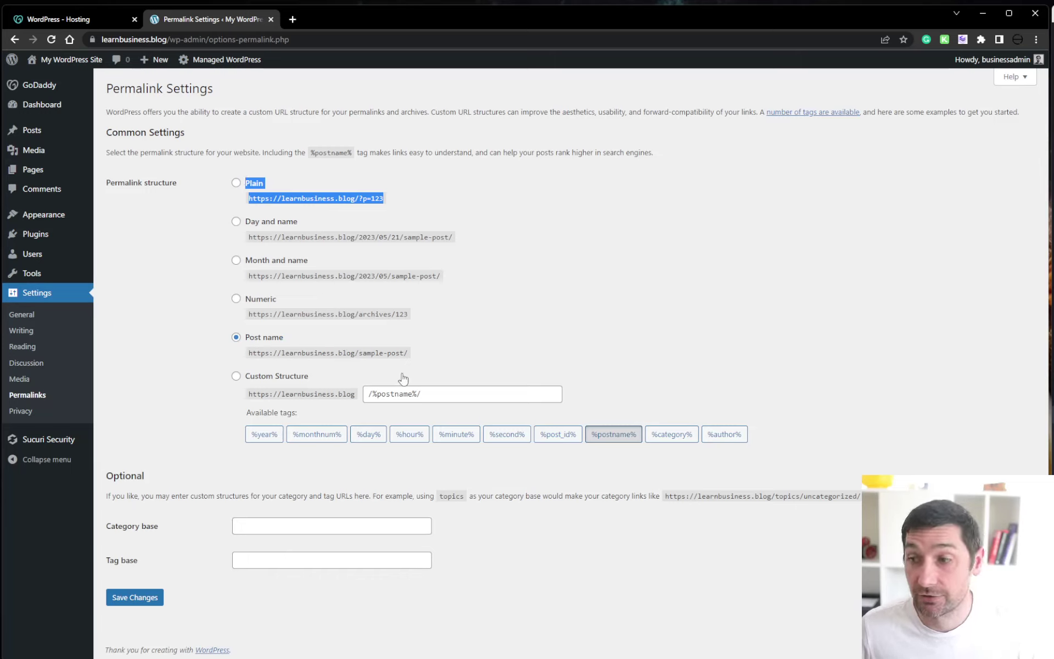
drag(408, 352, 242, 336)
click(192, 360)
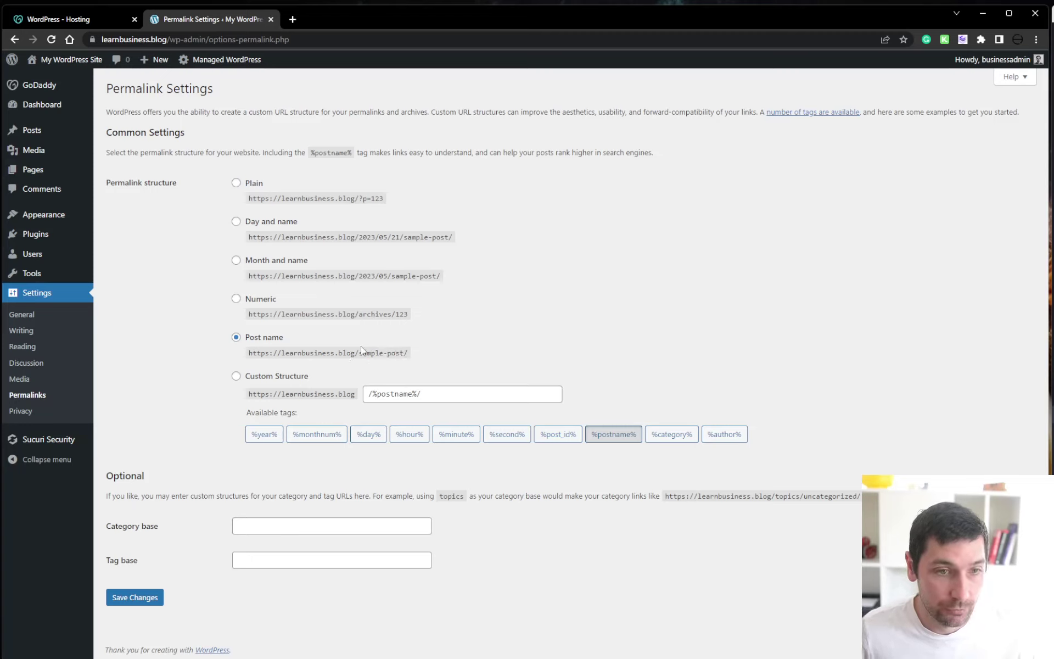
In General Settings, change the Site Title to 'Learn Business', fixing the 'Lern' typo
click(21, 314)
drag(345, 118, 166, 133)
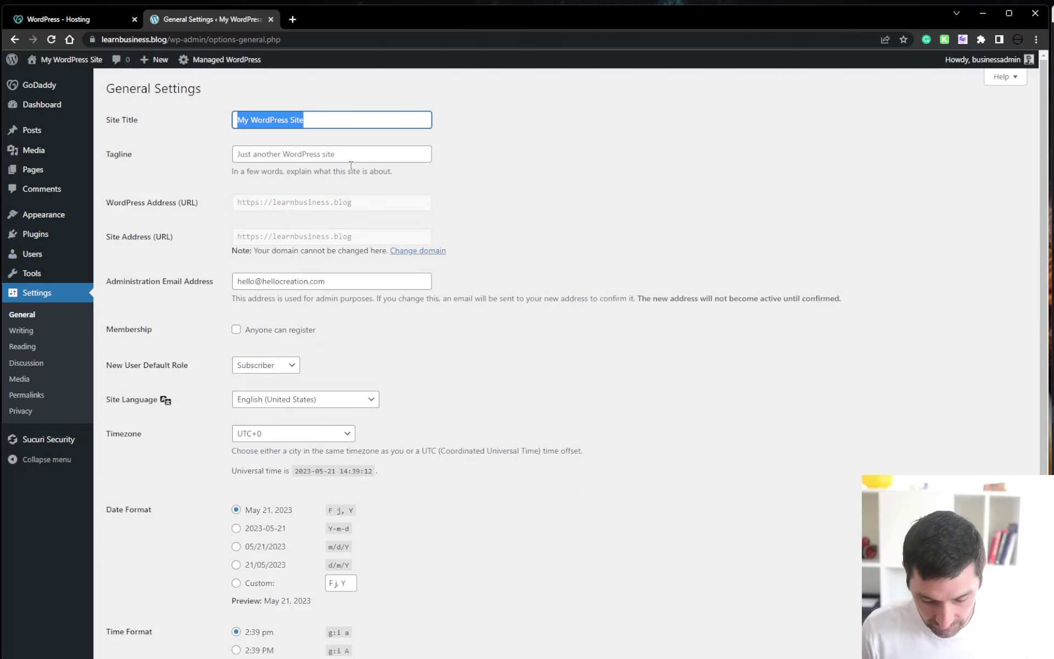
text(Lern B)
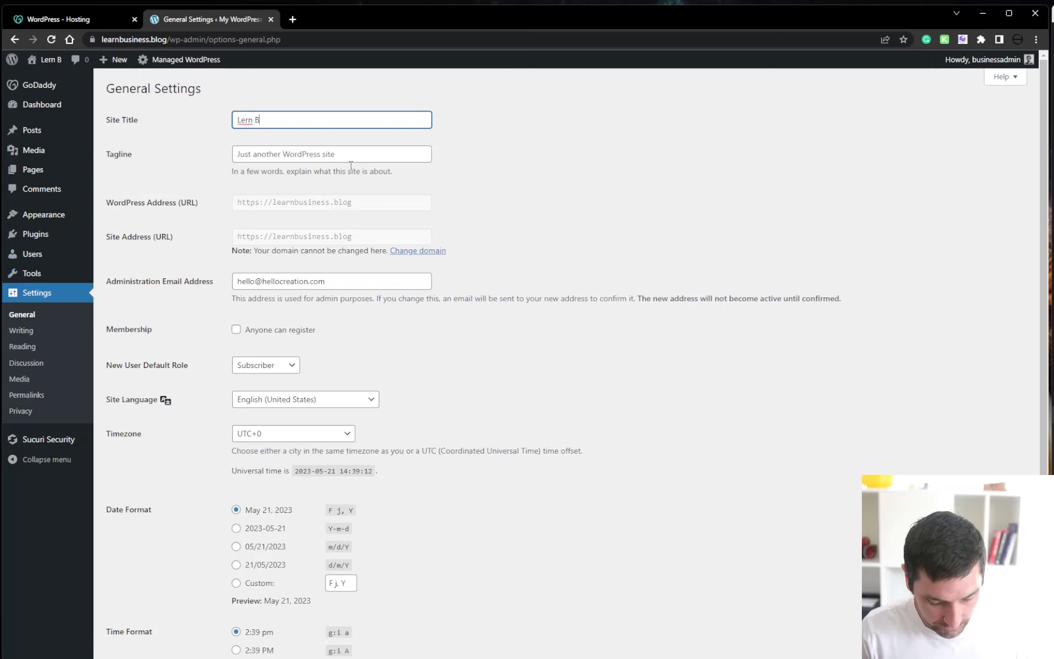
text(usiness)
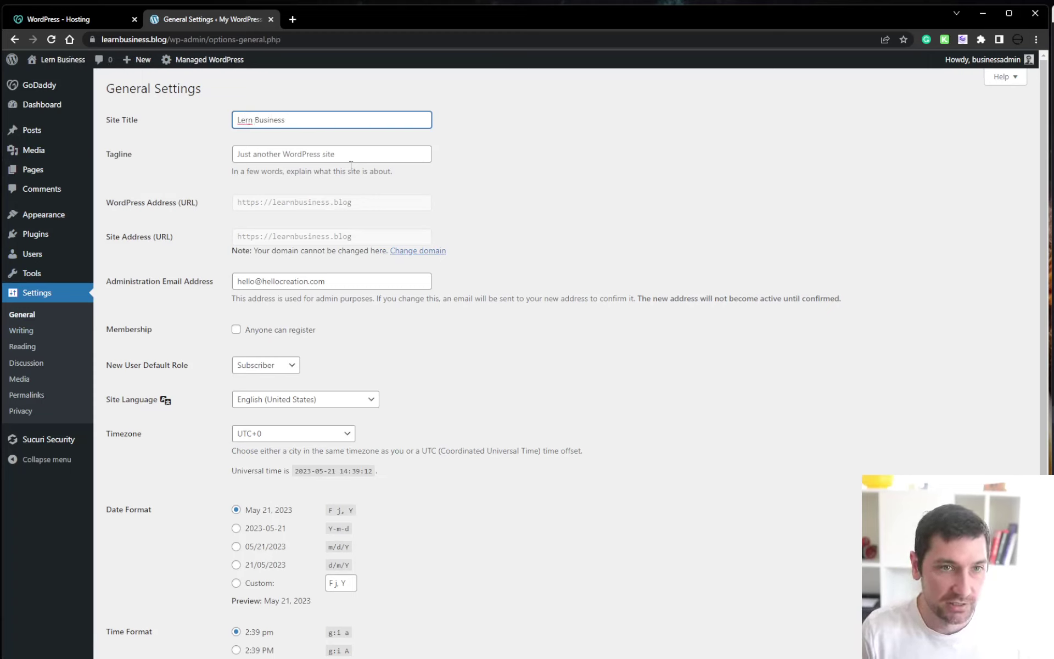
key(BackSpace)
key(BackSpace)
key(BackSpace)
key(BackSpace)
key(BackSpace)
key(BackSpace)
key(BackSpace)
key(BackSpace)
key(BackSpace)
key(BackSpace)
key(BackSpace)
key(BackSpace)
key(BackSpace)
text(L)
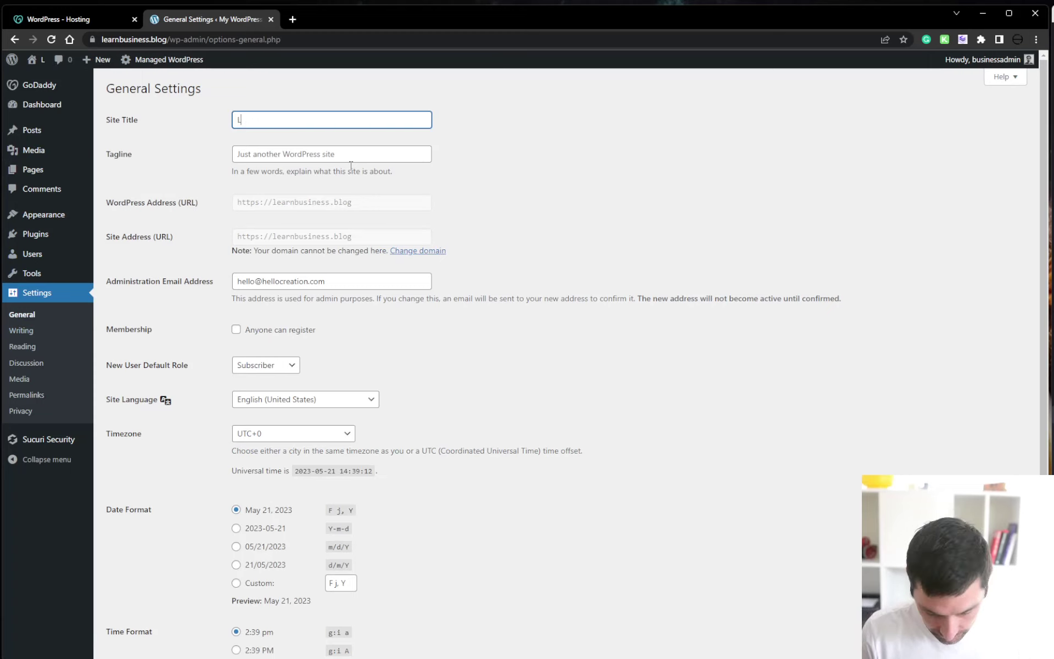
text(earn Business)
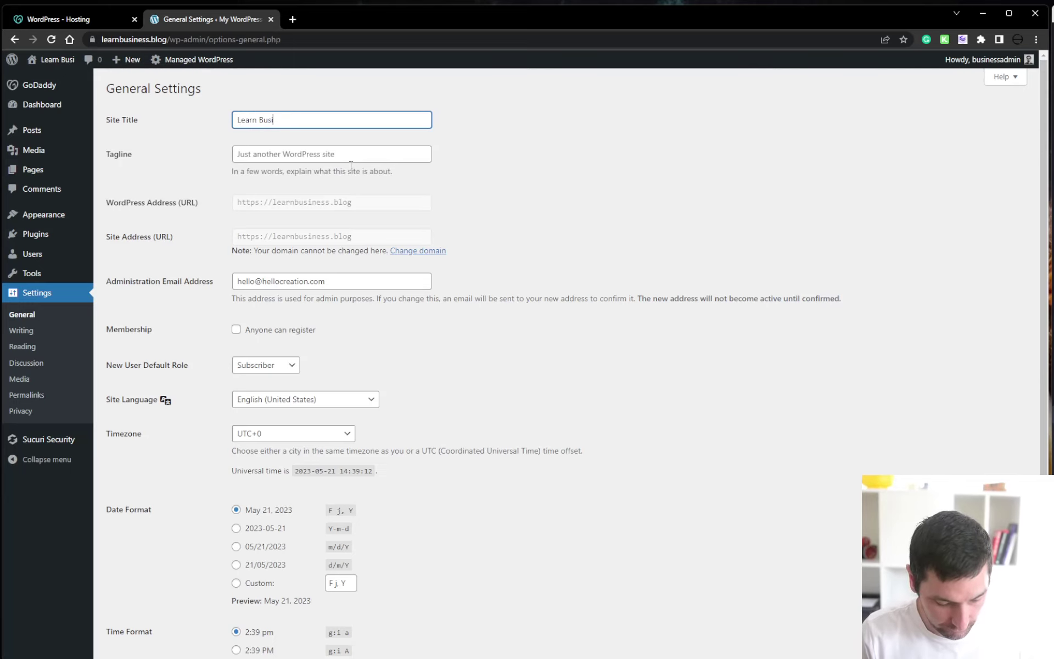
Set the tagline to 'Be better at business' and save the settings
click(379, 152)
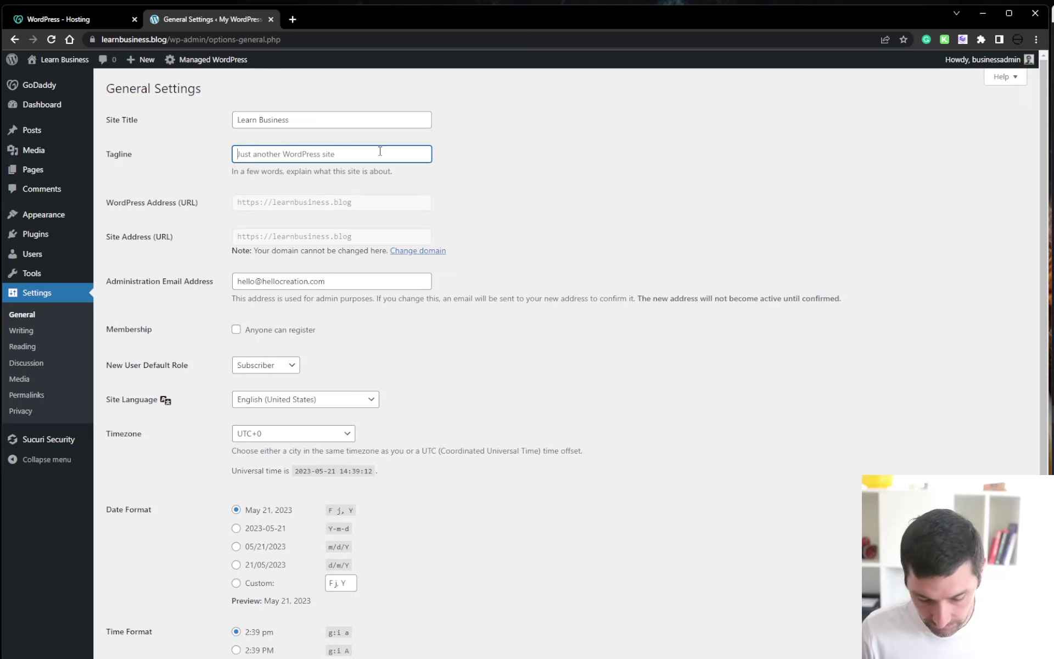
text(Be better at business)
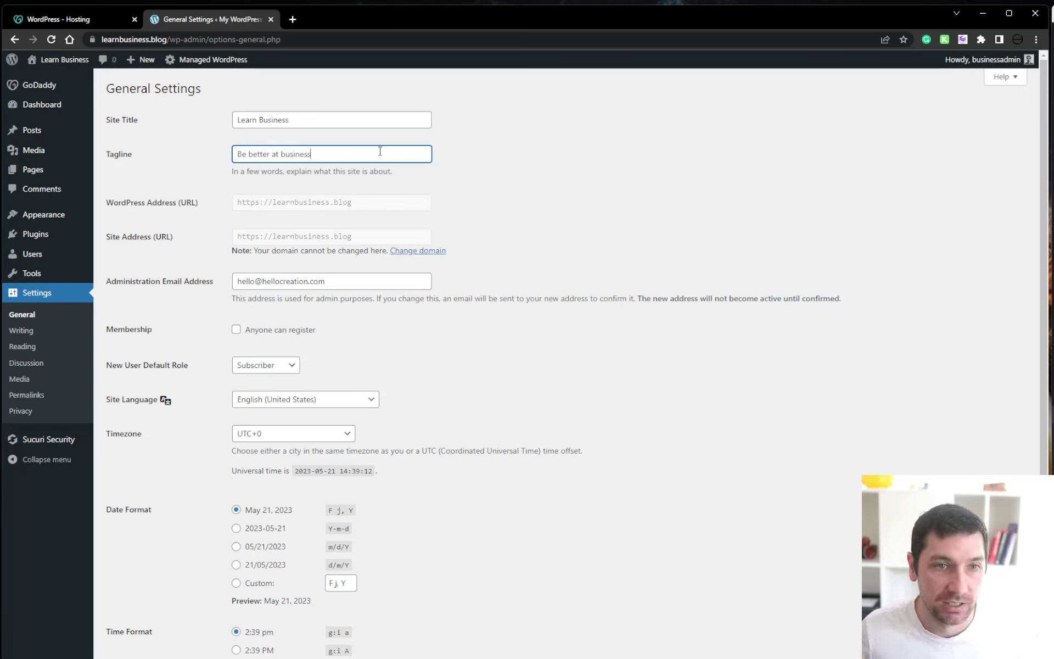
click(621, 164)
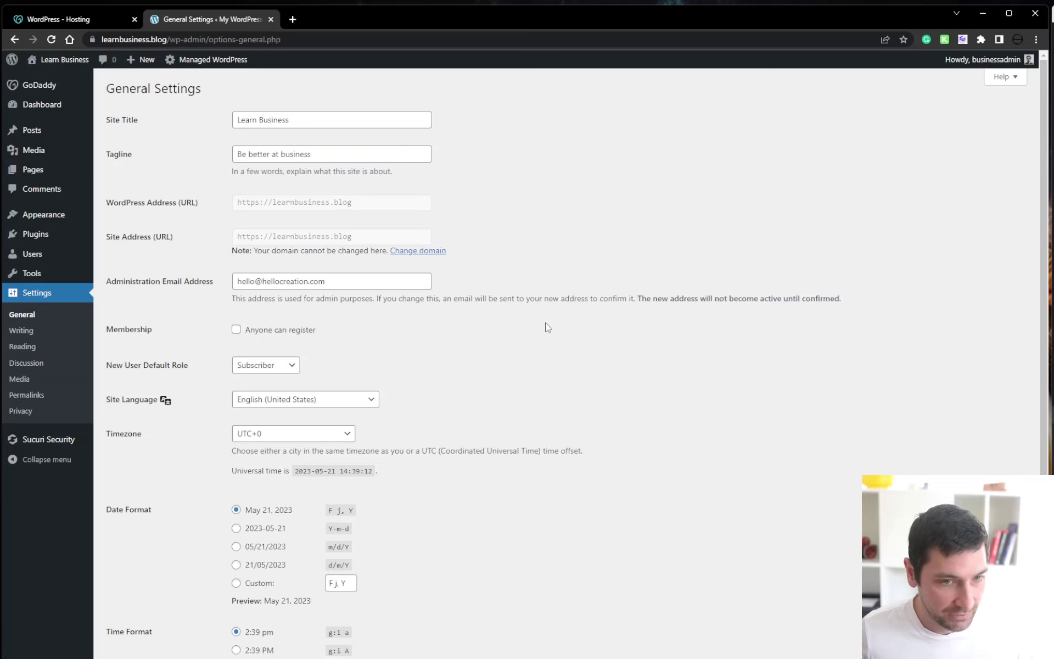
scroll(344, 271, down, 3)
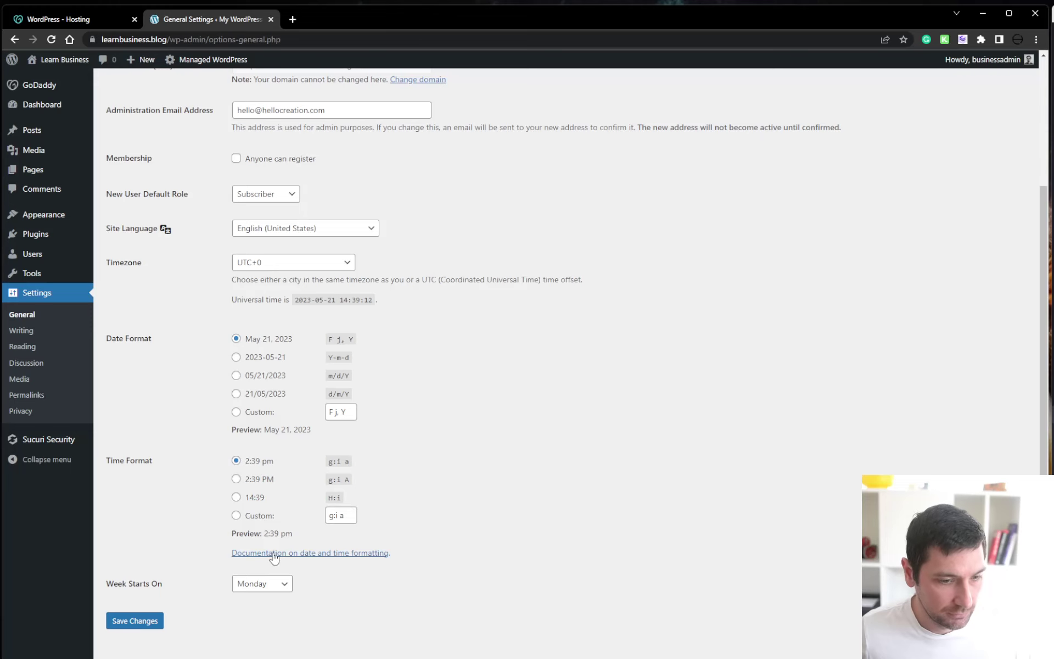
scroll(445, 475, up, 3)
scroll(434, 494, down, 1)
scroll(427, 516, down, 3)
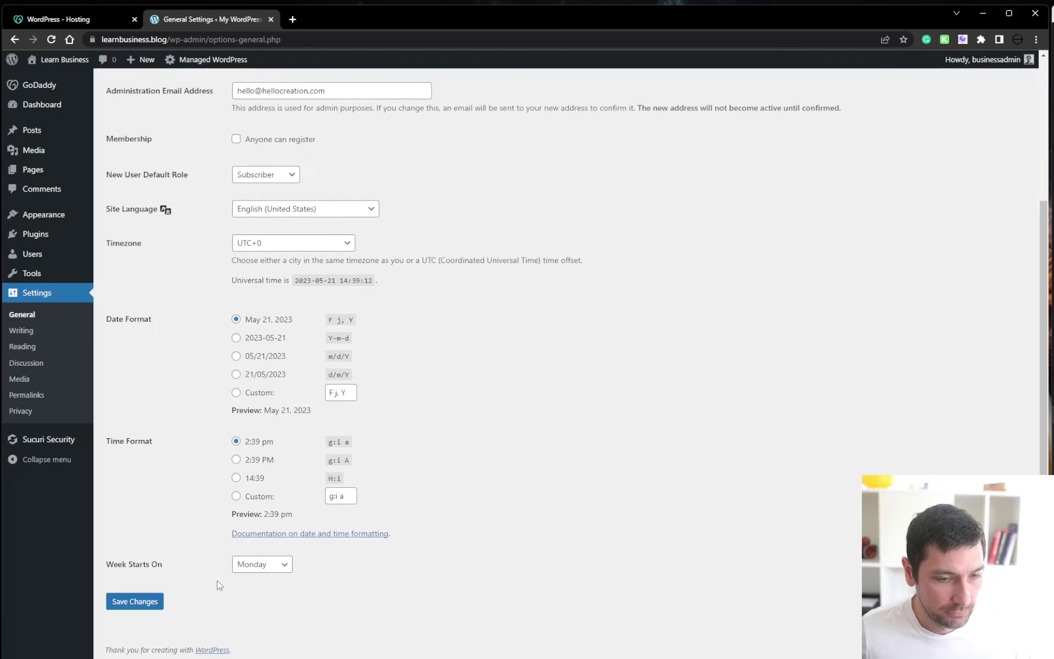
click(141, 602)
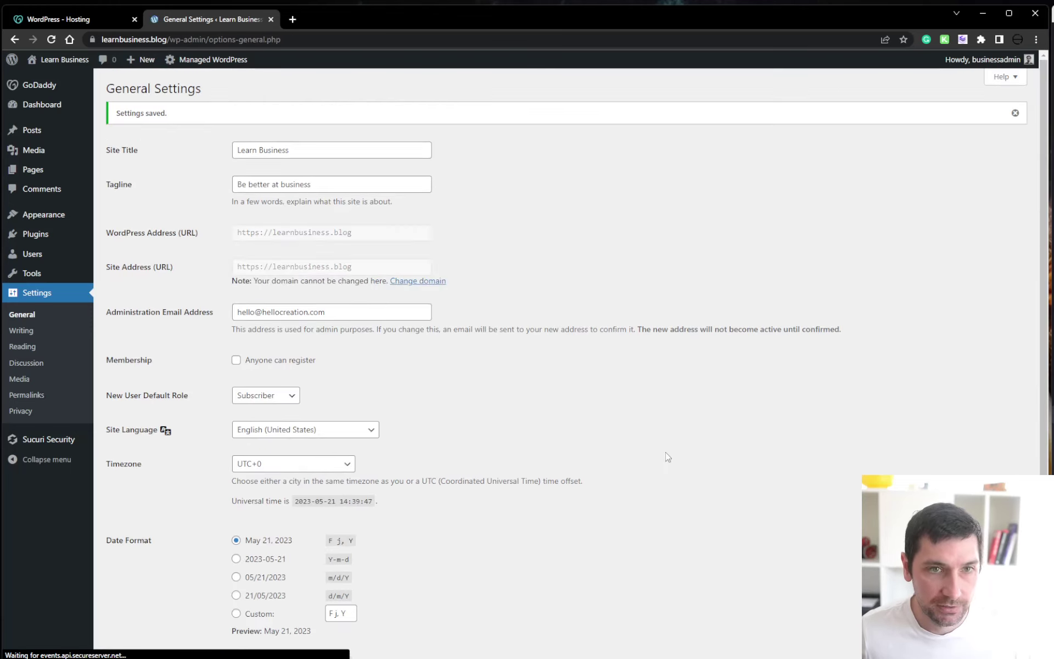